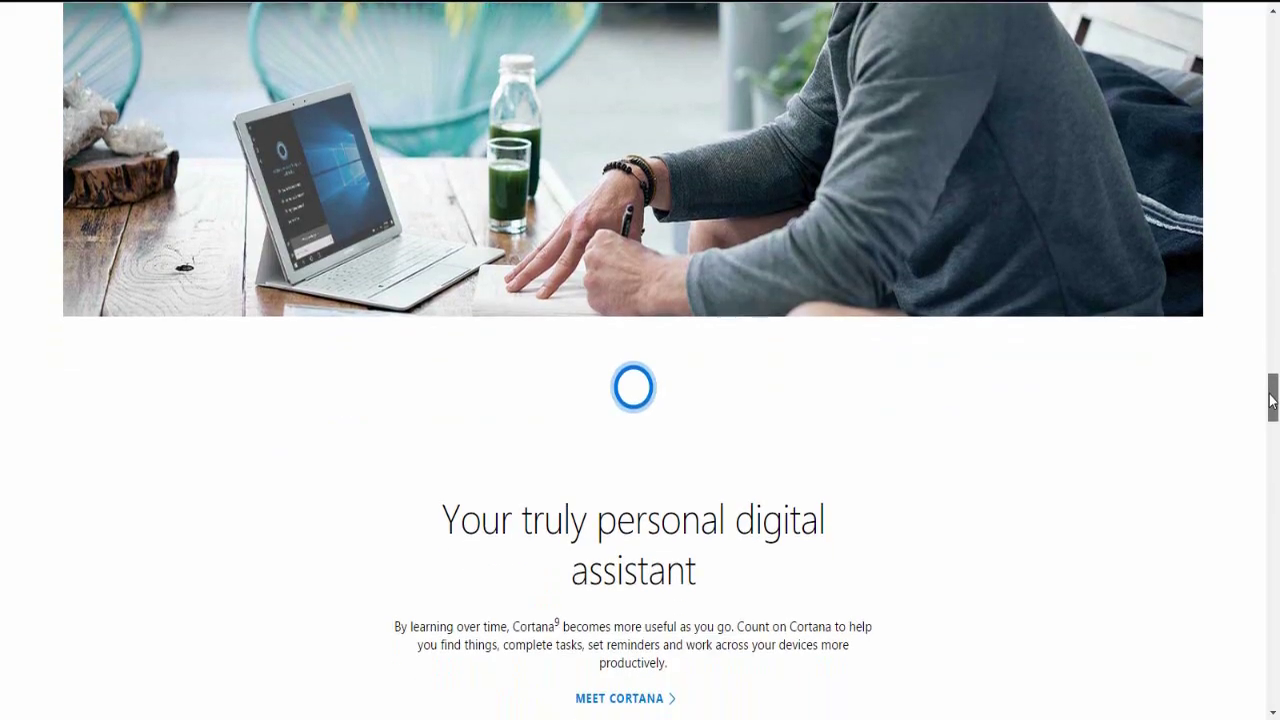
{"action": "left_click_drag", "start_coordinate": [1272, 399], "coordinate": [1265, 530]}
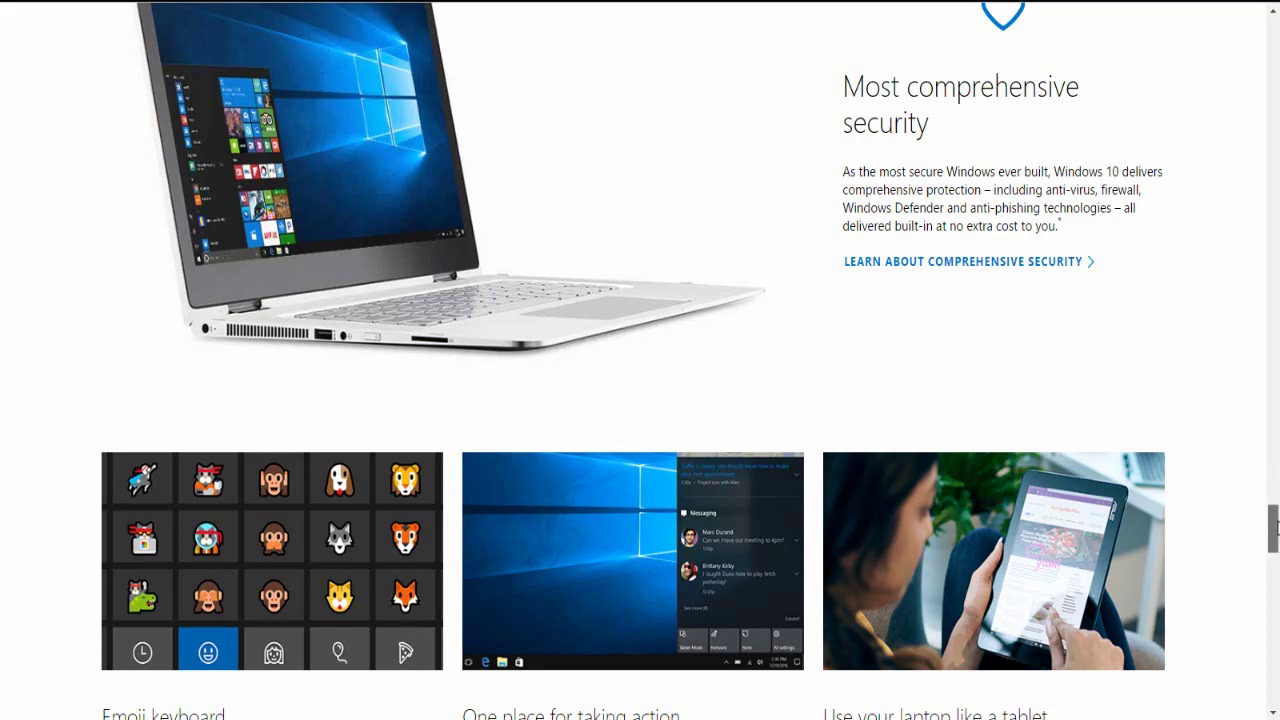
{"action": "left_click_drag", "start_coordinate": [1274, 530], "coordinate": [1278, 48]}
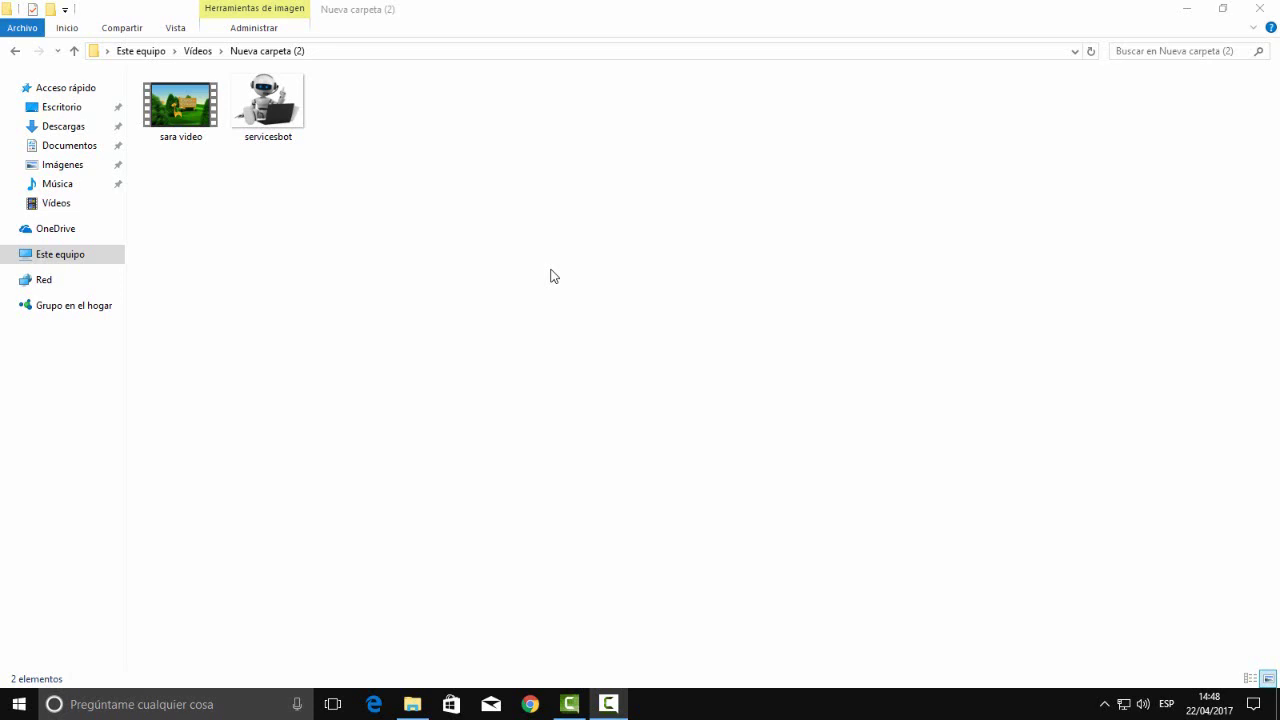
- Open the servicesbot image in Paint 3D and preview it in the 3D view
{"action": "right_click", "coordinate": [271, 122]}
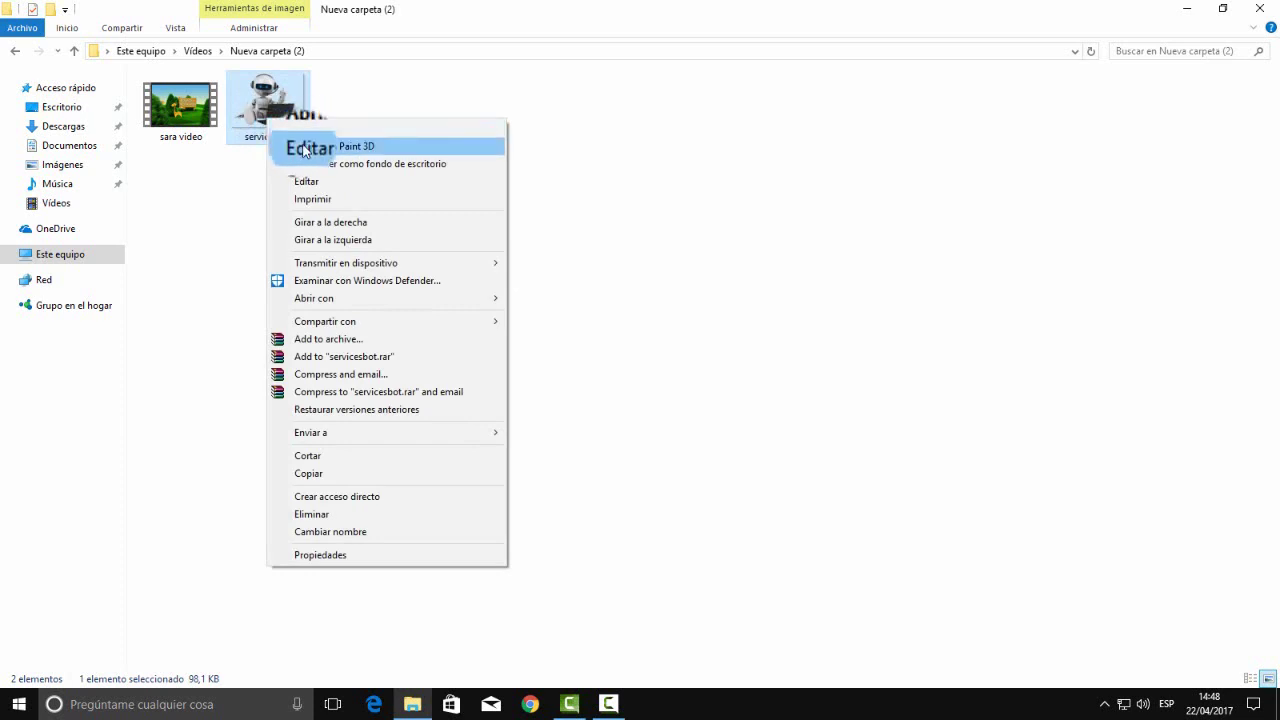
{"action": "left_click", "coordinate": [304, 148]}
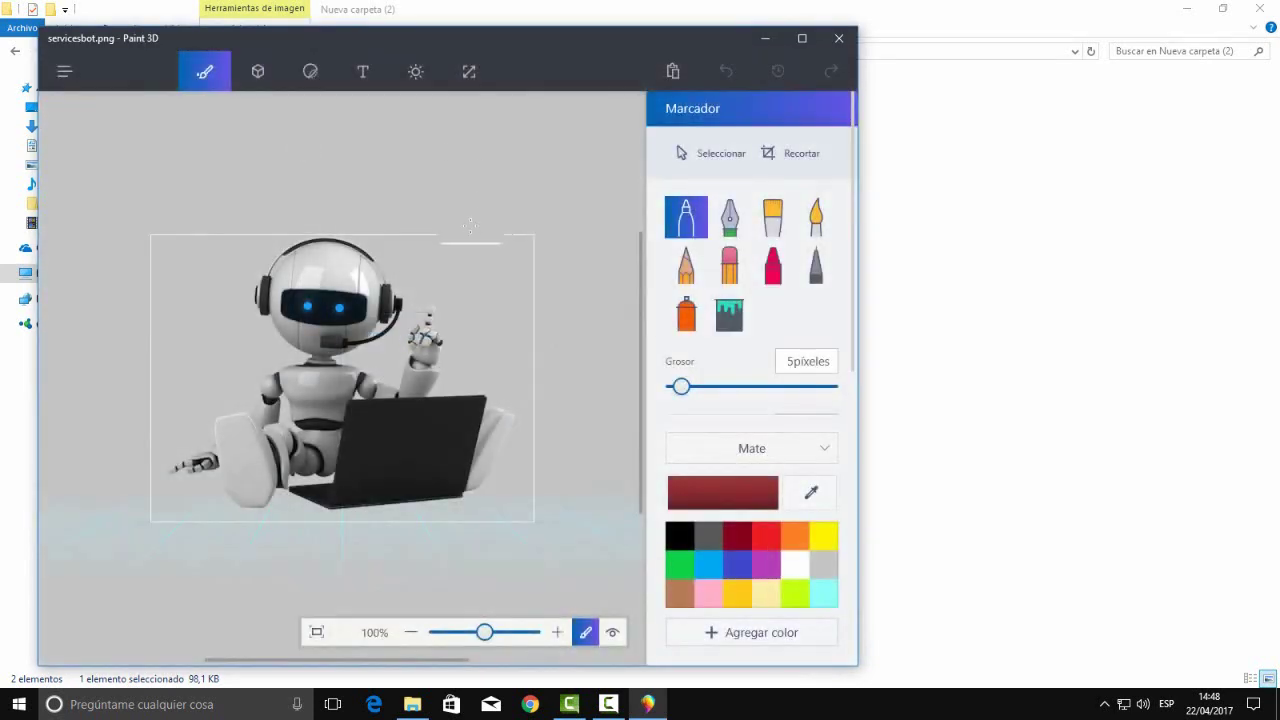
{"action": "left_click", "coordinate": [617, 636]}
{"action": "mouse_move", "coordinate": [449, 300]}
{"action": "left_mouse_down"}
{"action": "mouse_move", "coordinate": [337, 443]}
{"action": "mouse_move", "coordinate": [459, 257]}
{"action": "mouse_move", "coordinate": [463, 390]}
{"action": "mouse_move", "coordinate": [174, 371]}
{"action": "mouse_move", "coordinate": [463, 315]}
{"action": "mouse_move", "coordinate": [600, 320]}
{"action": "mouse_move", "coordinate": [463, 240]}
{"action": "mouse_move", "coordinate": [503, 364]}
{"action": "mouse_move", "coordinate": [400, 360]}
{"action": "mouse_move", "coordinate": [423, 313]}
{"action": "left_mouse_up"}
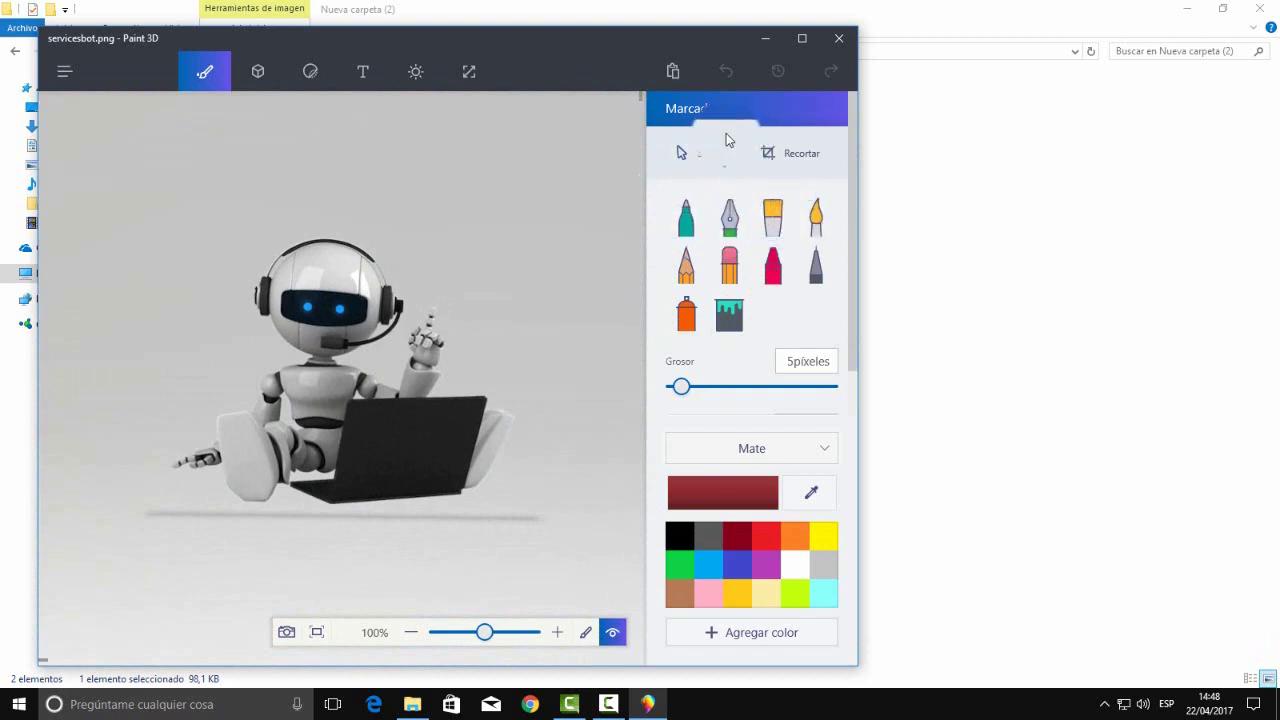
- Insert a fish 3D model over the robot's torso and laptop, and turn it to face the viewer
{"action": "left_click", "coordinate": [363, 71]}
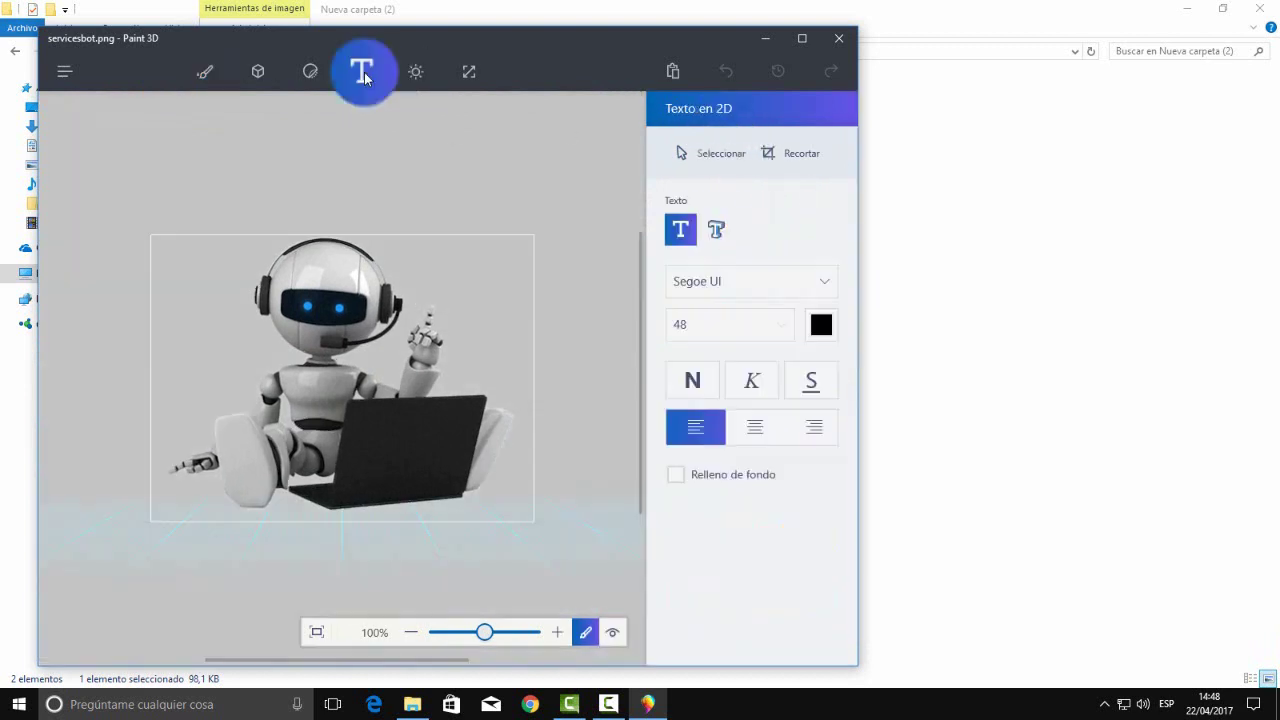
{"action": "left_click", "coordinate": [208, 73]}
{"action": "left_click", "coordinate": [258, 71]}
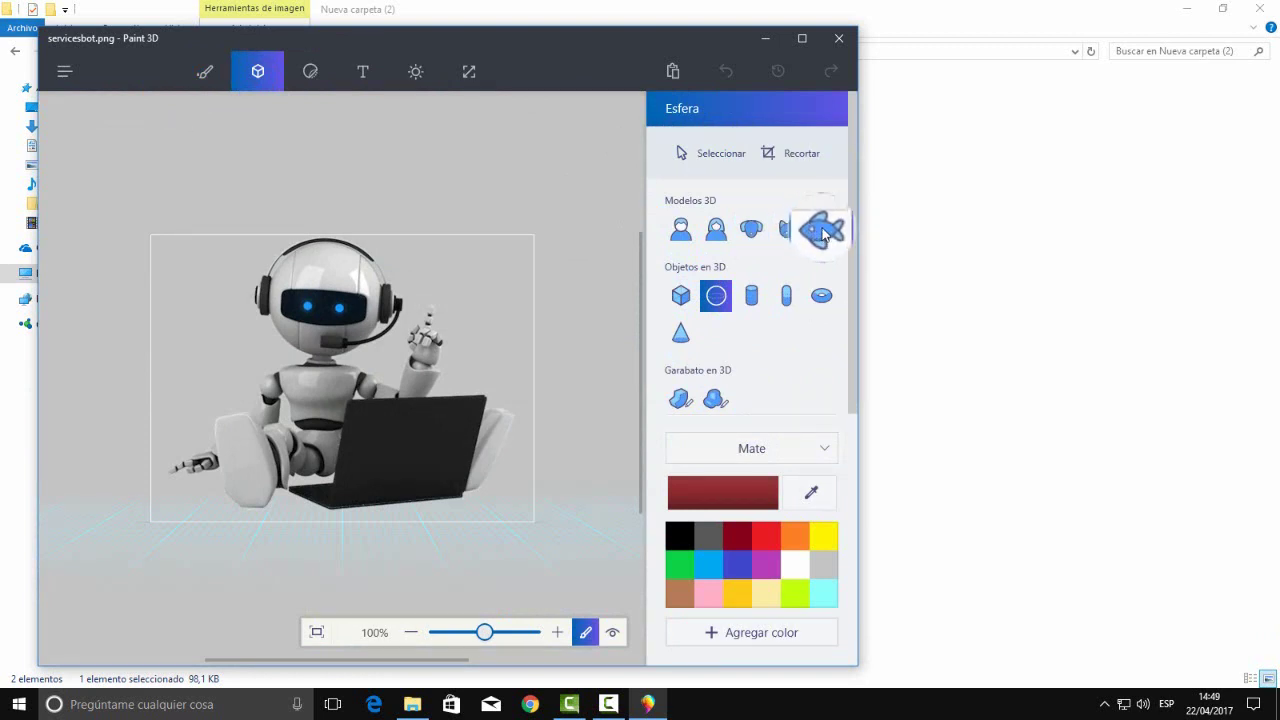
{"action": "left_click", "coordinate": [821, 229]}
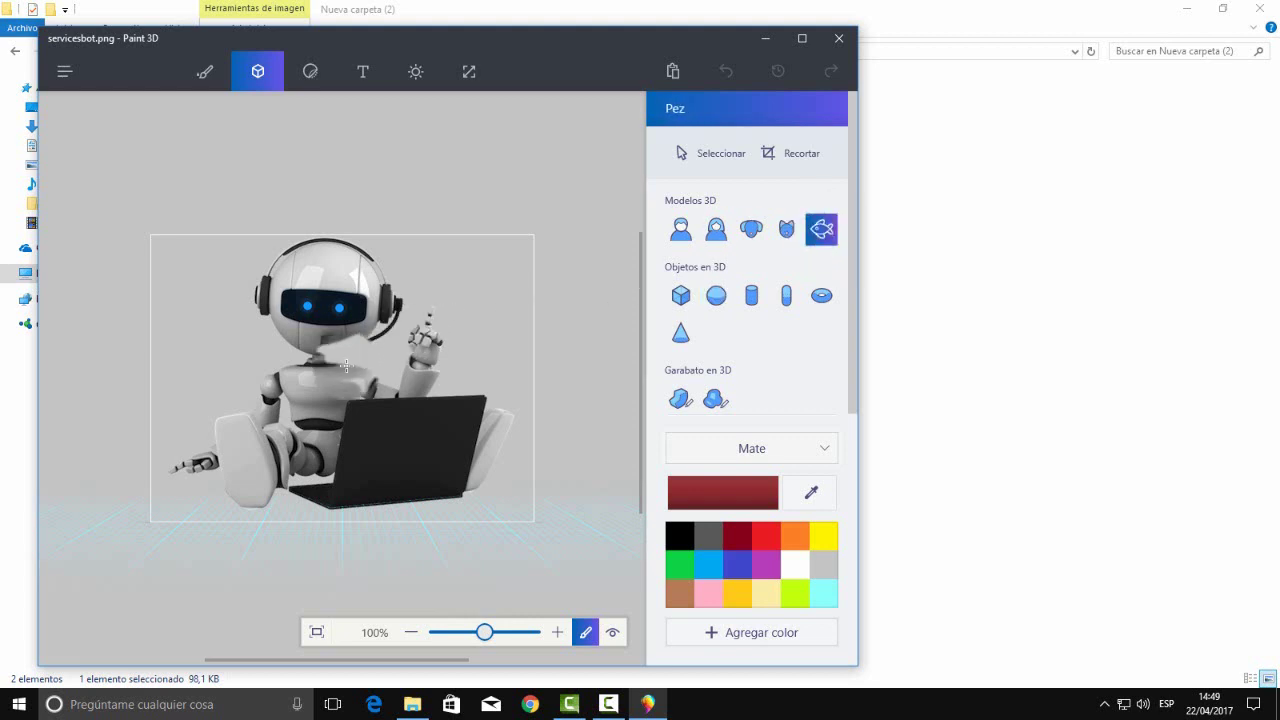
{"action": "left_click_drag", "start_coordinate": [262, 366], "coordinate": [478, 463]}
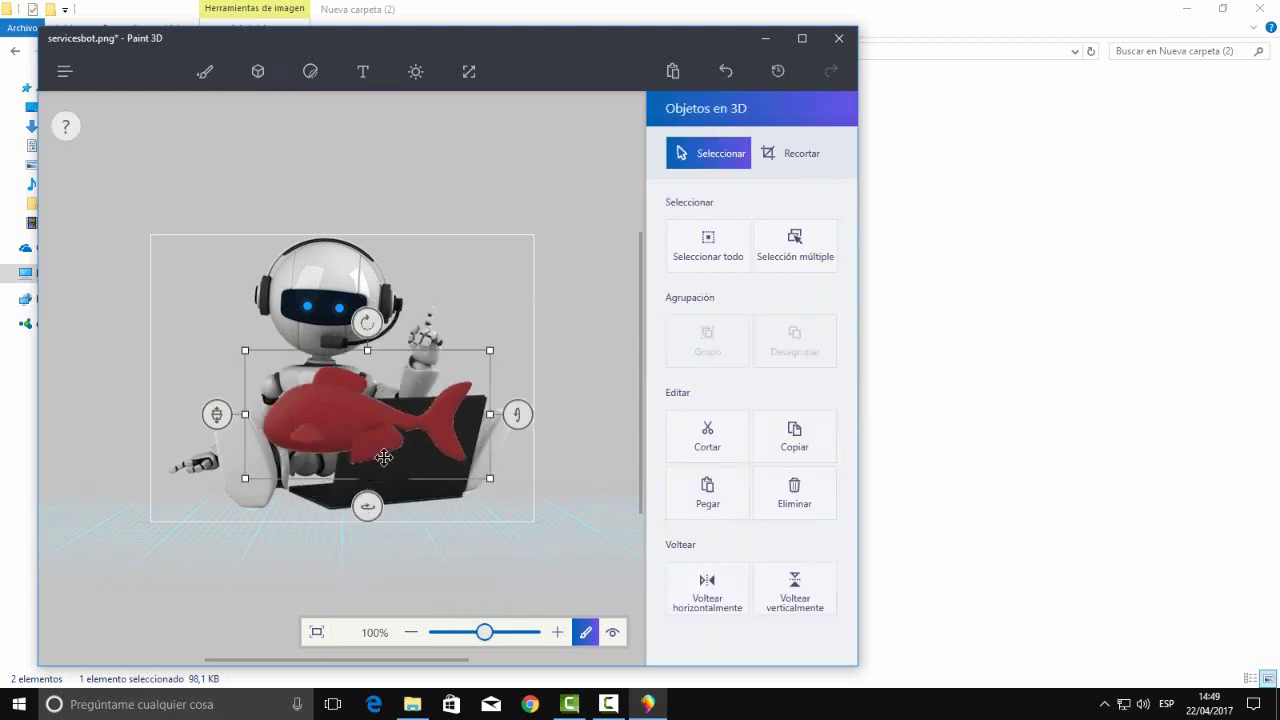
{"action": "left_click_drag", "start_coordinate": [367, 506], "coordinate": [491, 486]}
{"action": "left_click", "coordinate": [700, 160]}
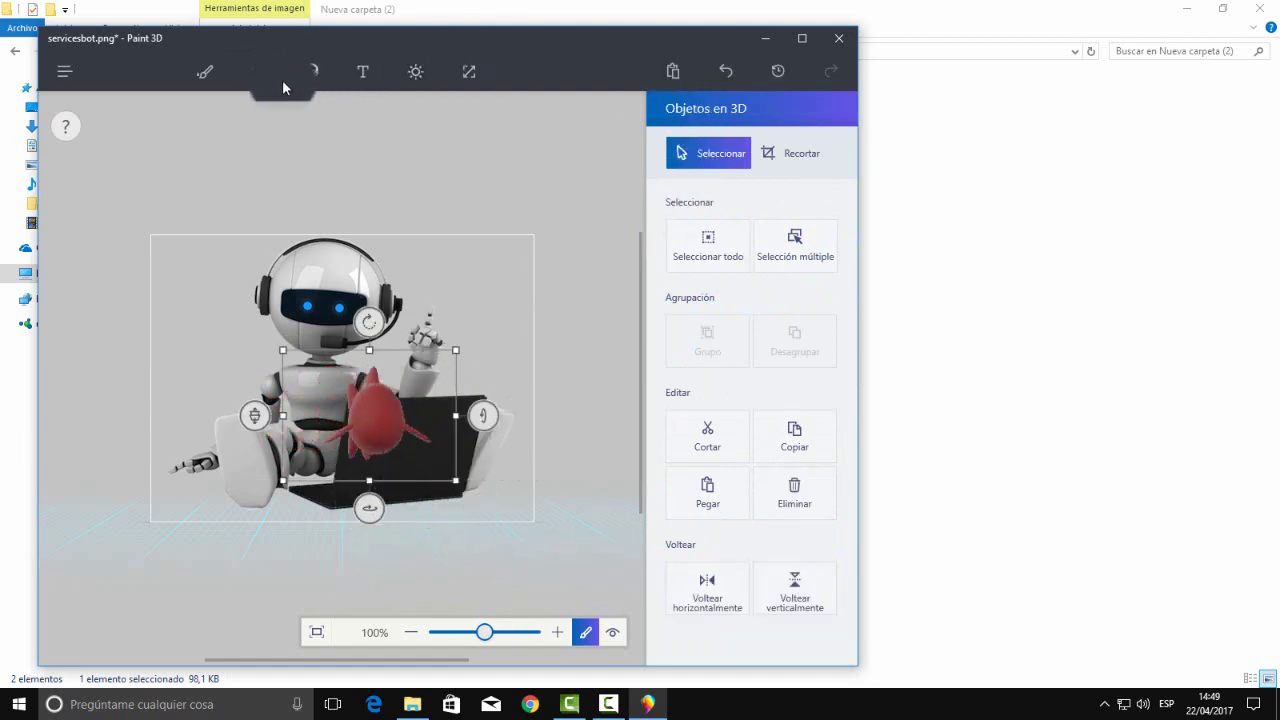
- Paint two eyes and a mouth on the front of the fish with a black 15-pixel marker
{"action": "left_click", "coordinate": [205, 71]}
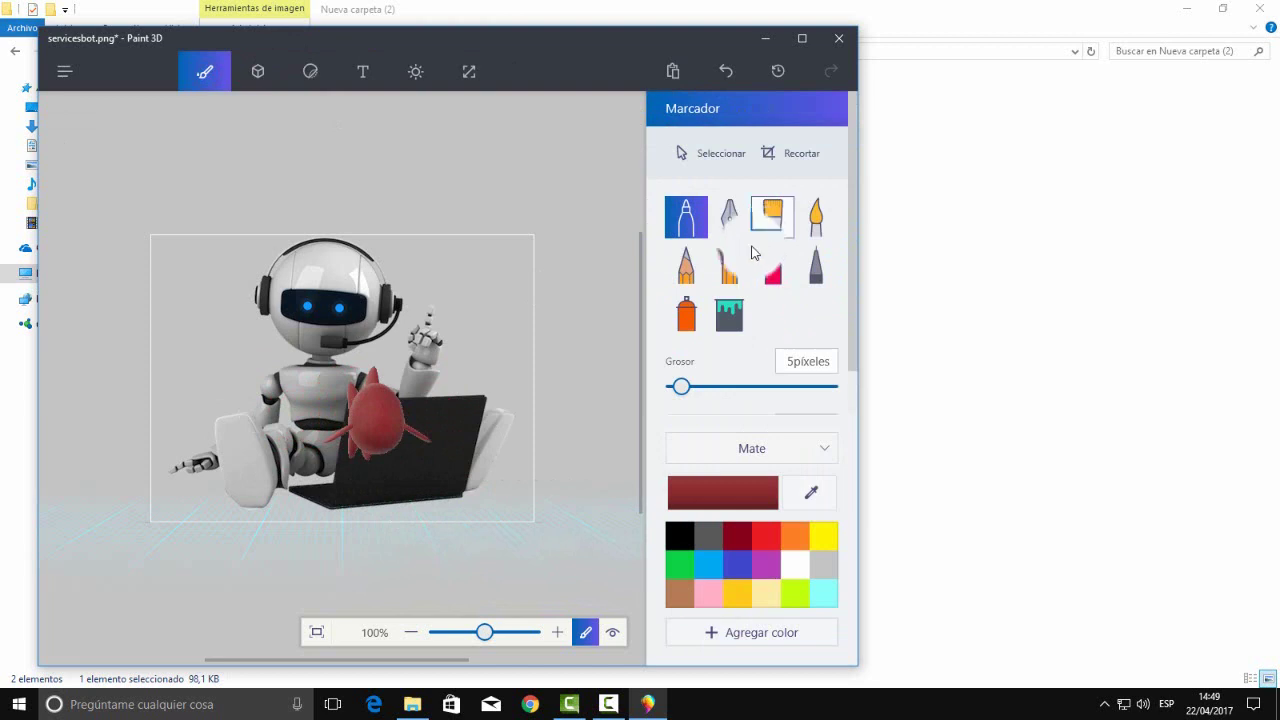
{"action": "left_click_drag", "start_coordinate": [681, 386], "coordinate": [698, 390]}
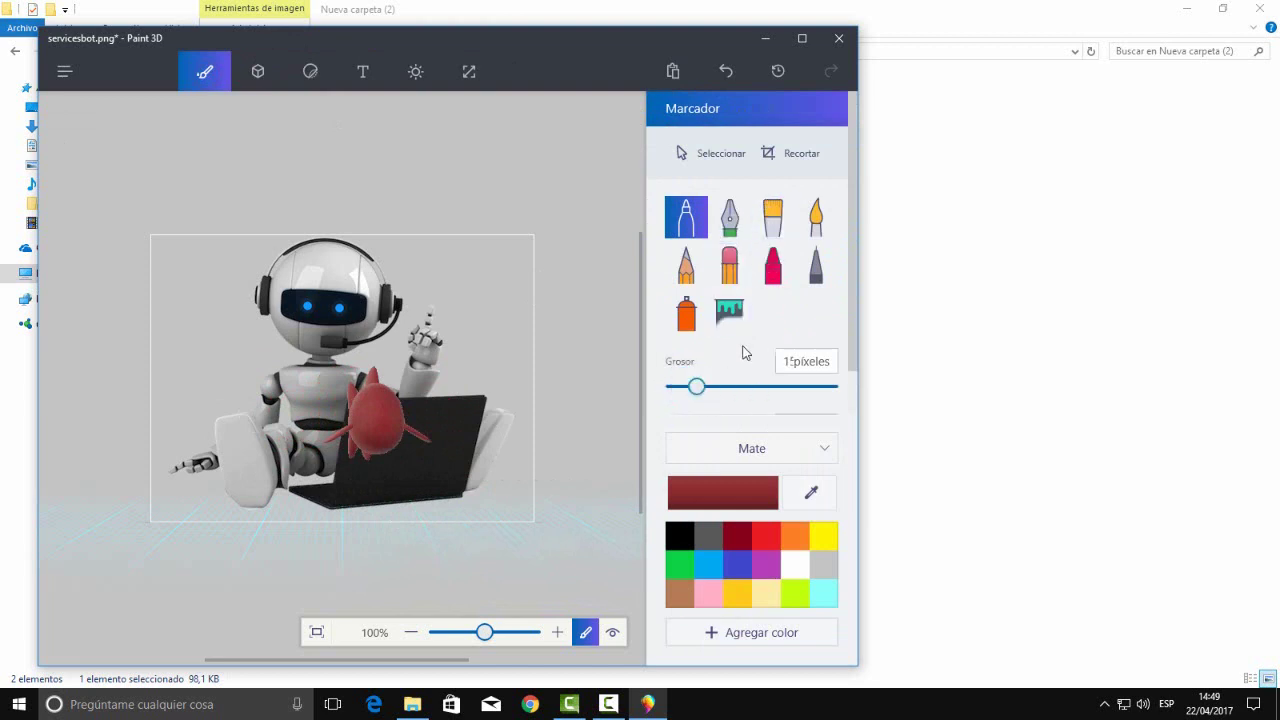
{"action": "left_click", "coordinate": [695, 228]}
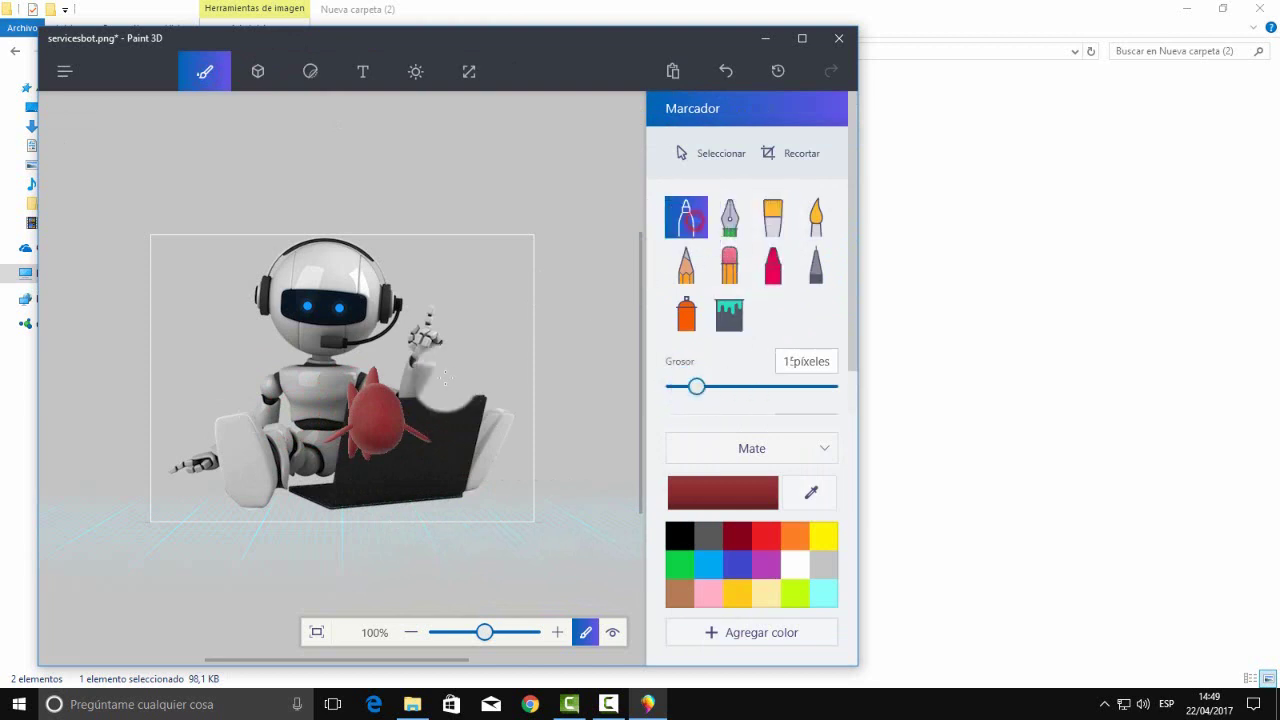
{"action": "left_click", "coordinate": [680, 536]}
{"action": "mouse_move", "coordinate": [414, 467]}
{"action": "left_mouse_down"}
{"action": "mouse_move", "coordinate": [365, 400]}
{"action": "mouse_move", "coordinate": [387, 407]}
{"action": "mouse_move", "coordinate": [400, 392]}
{"action": "mouse_move", "coordinate": [378, 424]}
{"action": "mouse_move", "coordinate": [372, 410]}
{"action": "mouse_move", "coordinate": [371, 484]}
{"action": "mouse_move", "coordinate": [391, 457]}
{"action": "left_mouse_up"}
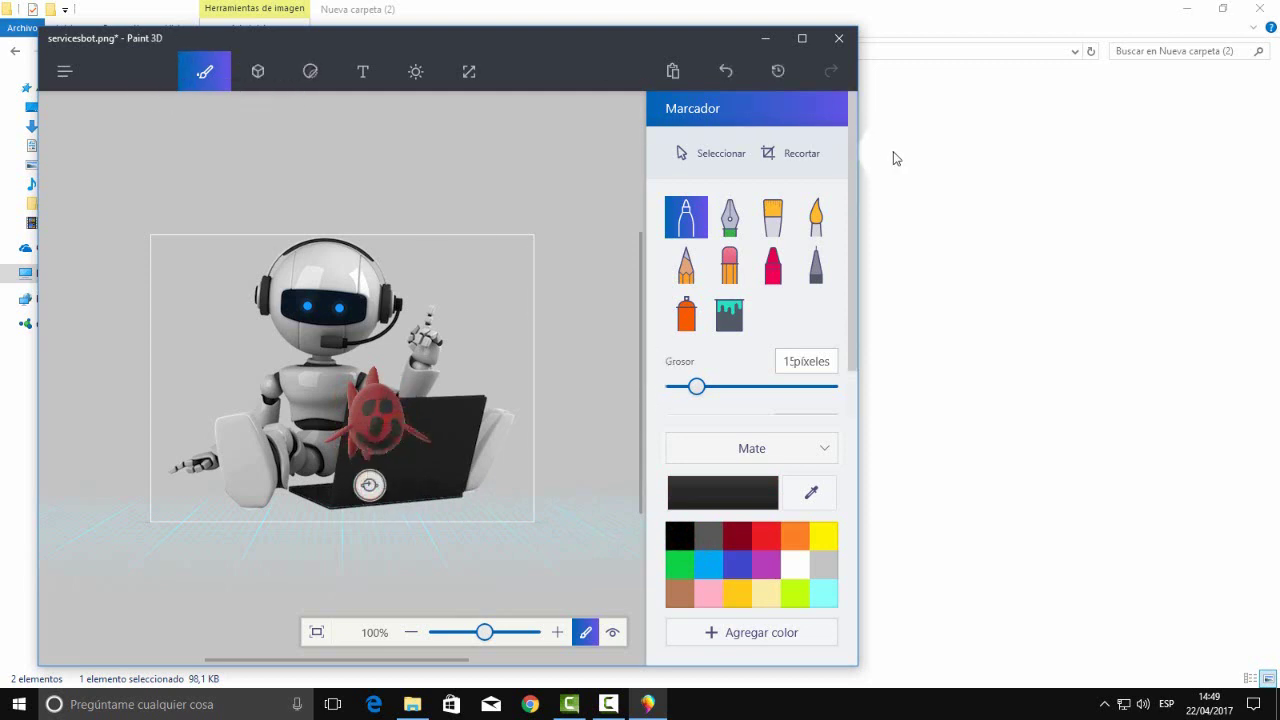
- Rotate the painted fish around its axes to view it sideways and move it toward the left side of the robot
{"action": "left_click", "coordinate": [709, 153]}
{"action": "left_click", "coordinate": [381, 448]}
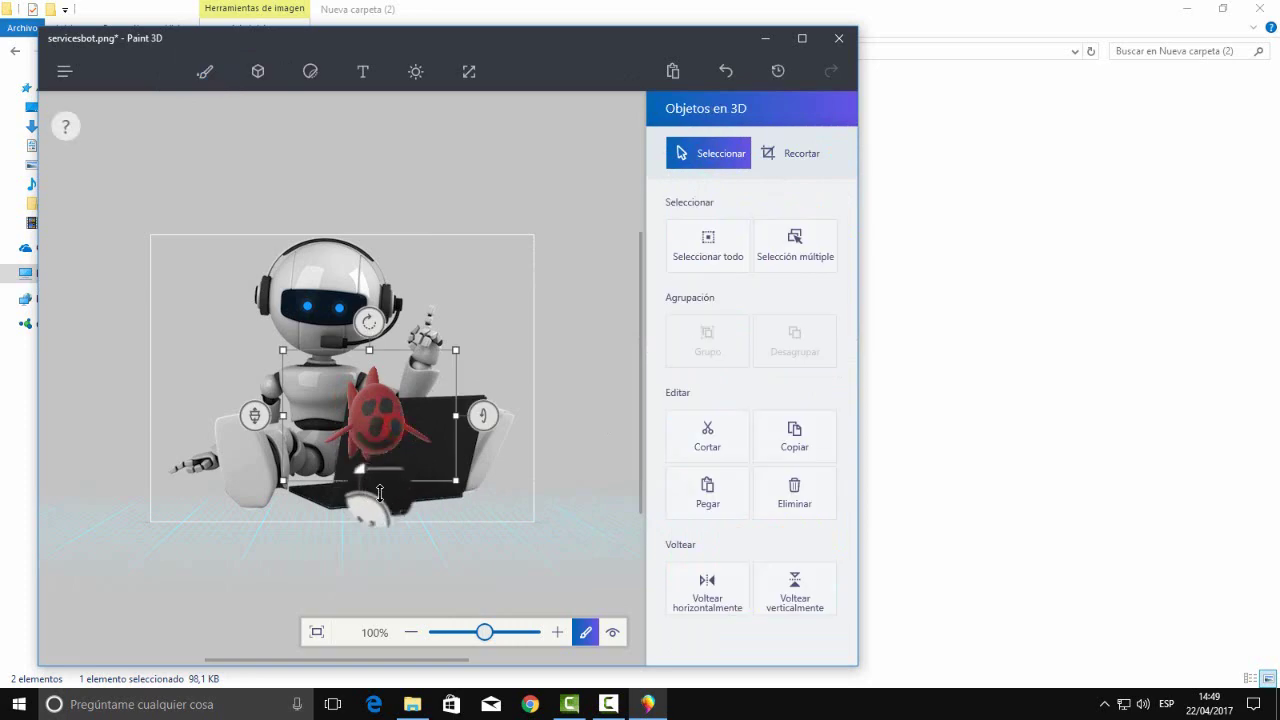
{"action": "left_click_drag", "start_coordinate": [486, 415], "coordinate": [478, 470]}
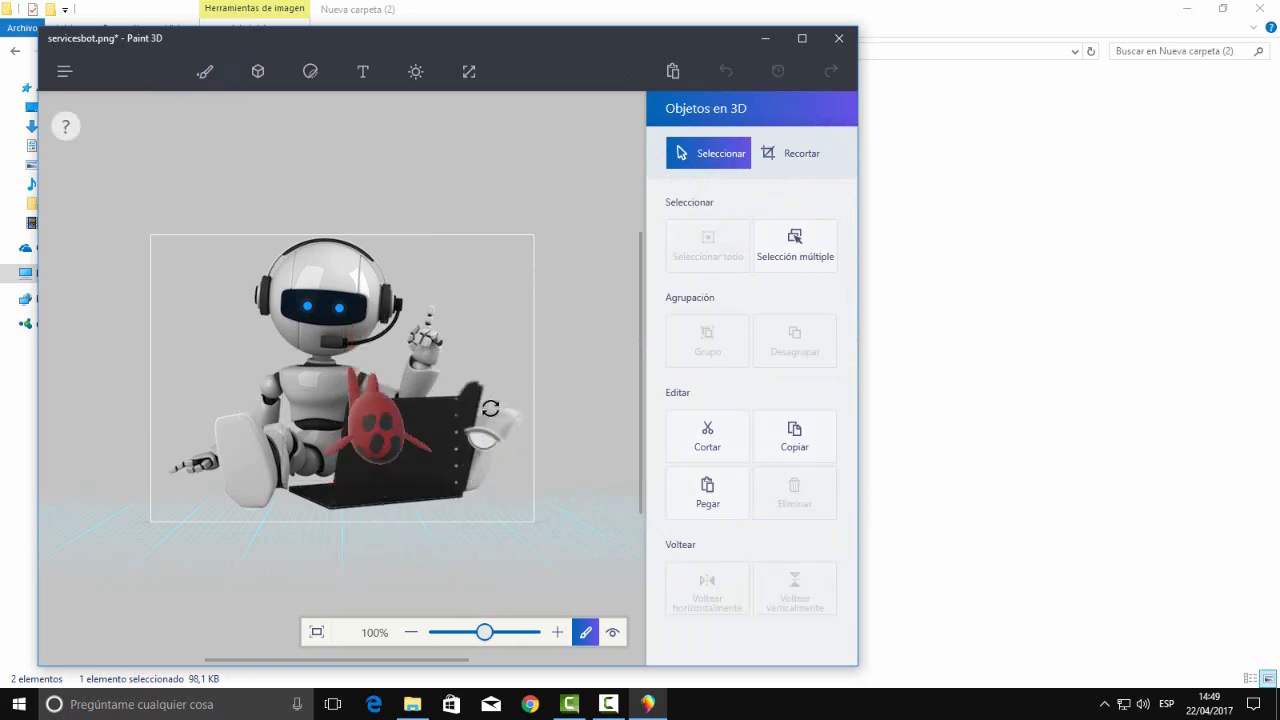
{"action": "left_click_drag", "start_coordinate": [367, 535], "coordinate": [420, 525]}
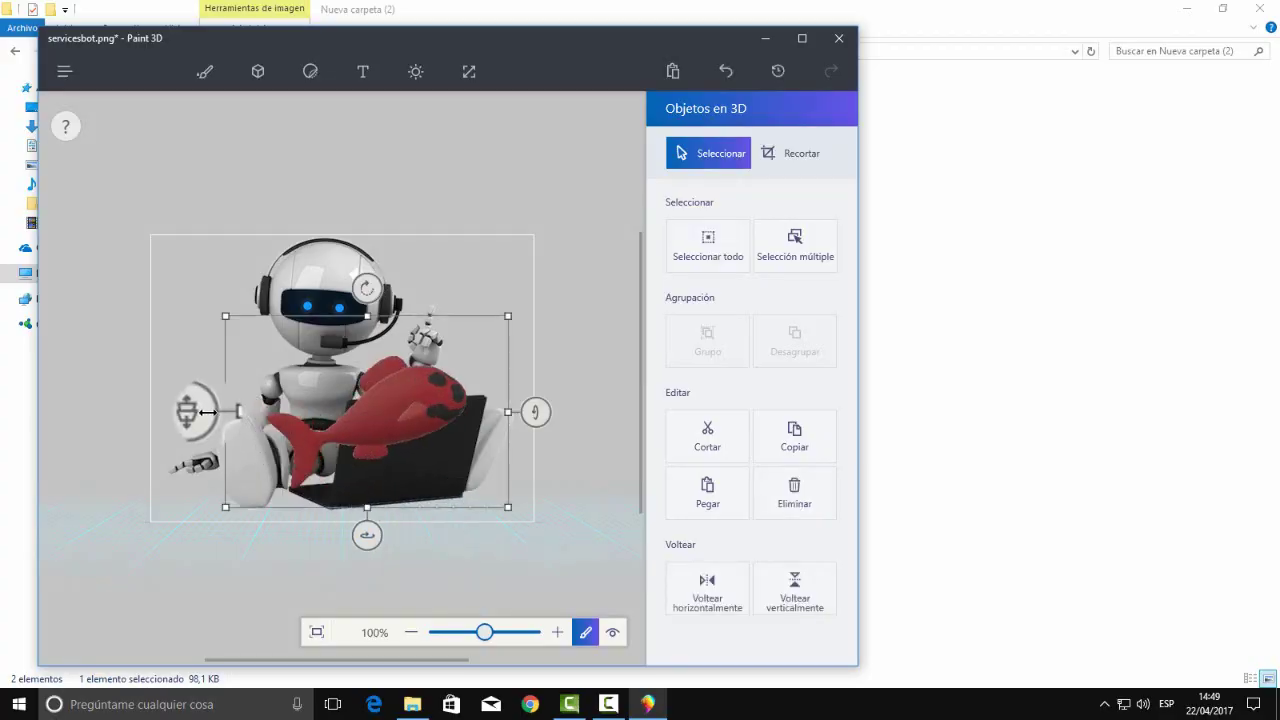
{"action": "mouse_move", "coordinate": [367, 288]}
{"action": "left_mouse_down"}
{"action": "mouse_move", "coordinate": [353, 371]}
{"action": "mouse_move", "coordinate": [340, 326]}
{"action": "mouse_move", "coordinate": [366, 292]}
{"action": "left_mouse_up"}
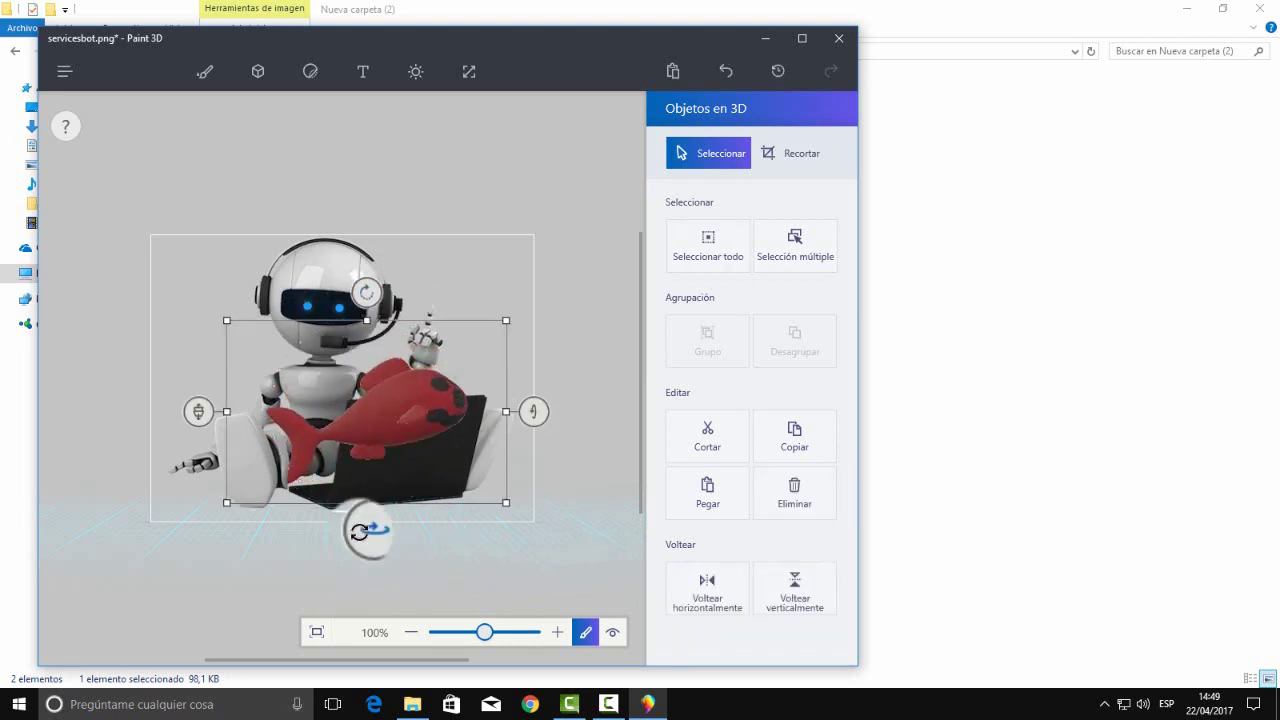
{"action": "left_click_drag", "start_coordinate": [367, 531], "coordinate": [405, 528]}
{"action": "left_click_drag", "start_coordinate": [396, 408], "coordinate": [277, 406]}
{"action": "mouse_move", "coordinate": [244, 528]}
{"action": "left_mouse_down"}
{"action": "mouse_move", "coordinate": [292, 535]}
{"action": "mouse_move", "coordinate": [200, 528]}
{"action": "mouse_move", "coordinate": [229, 523]}
{"action": "left_mouse_up"}
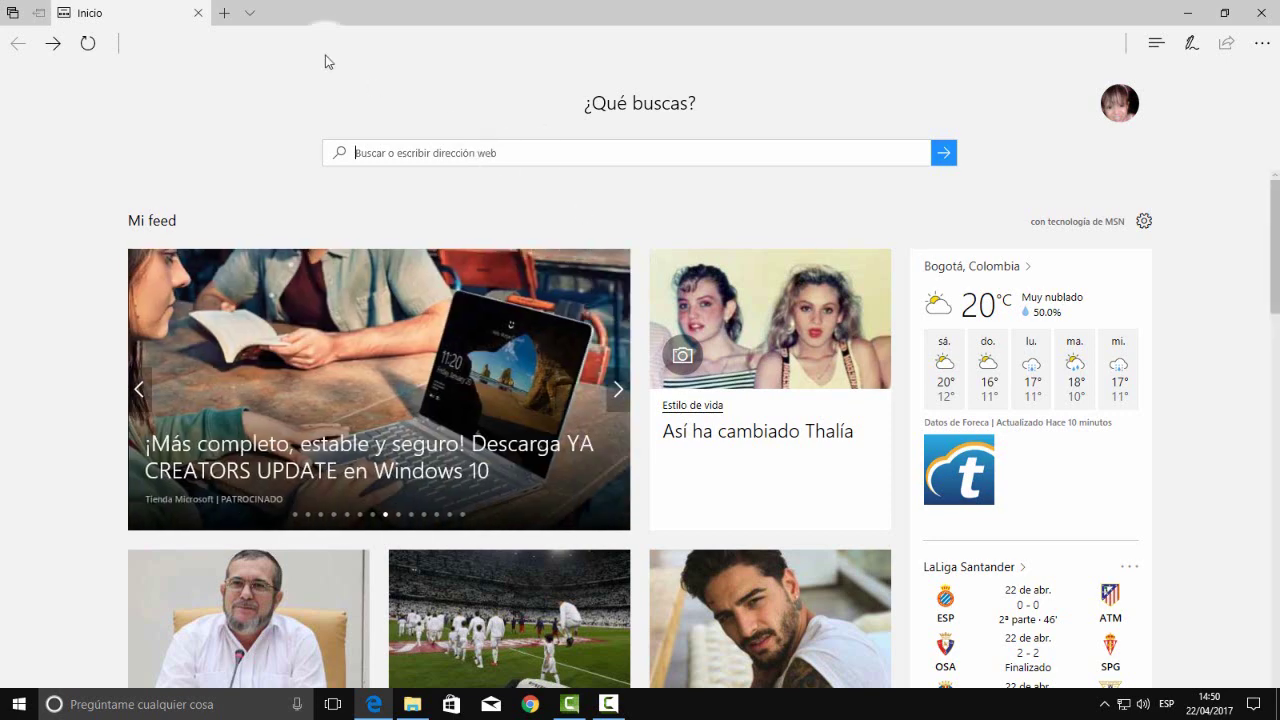
- In Microsoft Edge, open Facebook and the MSN sports article about Falcao in new tabs
{"action": "left_click", "coordinate": [224, 15]}
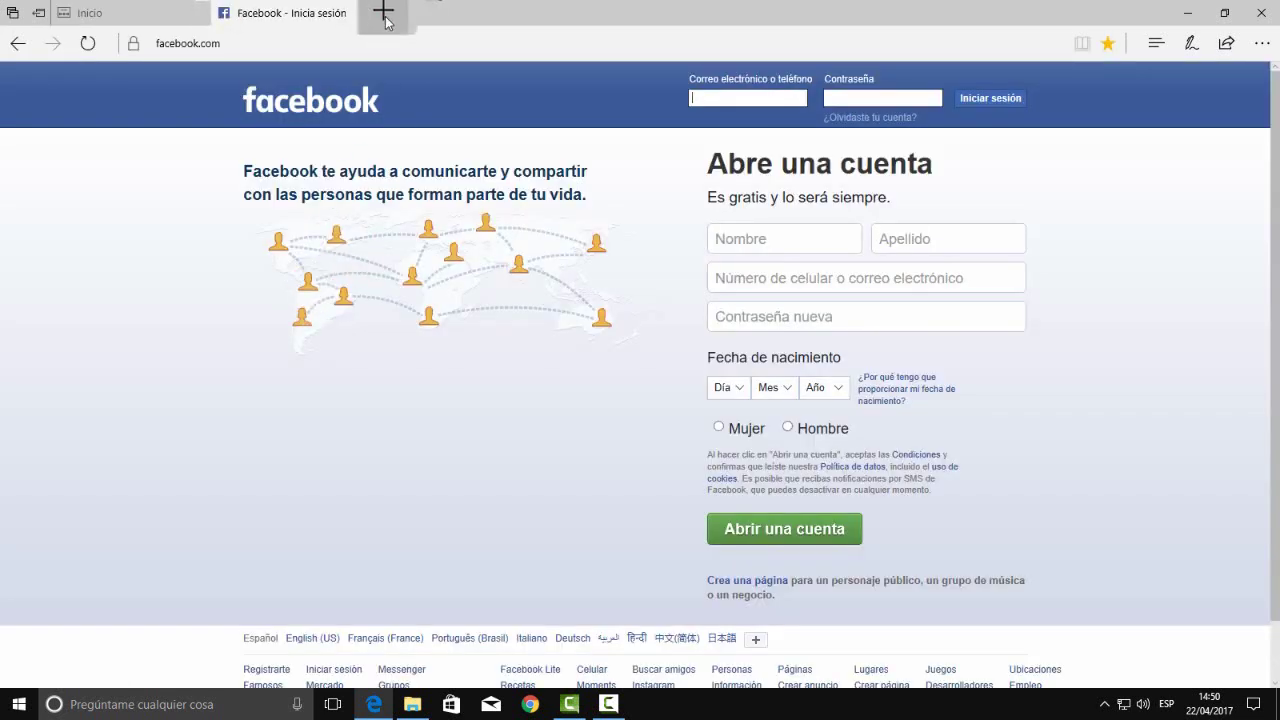
{"action": "left_click", "coordinate": [383, 14]}
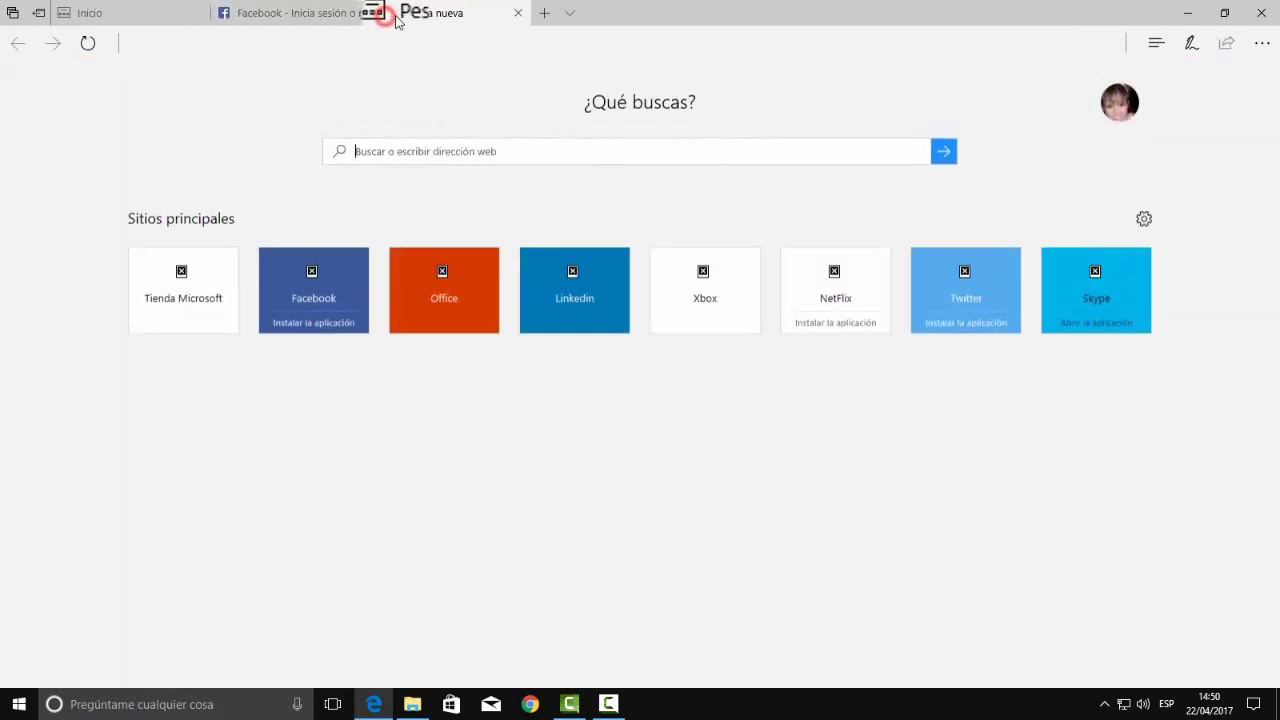
{"action": "left_click", "coordinate": [268, 483]}
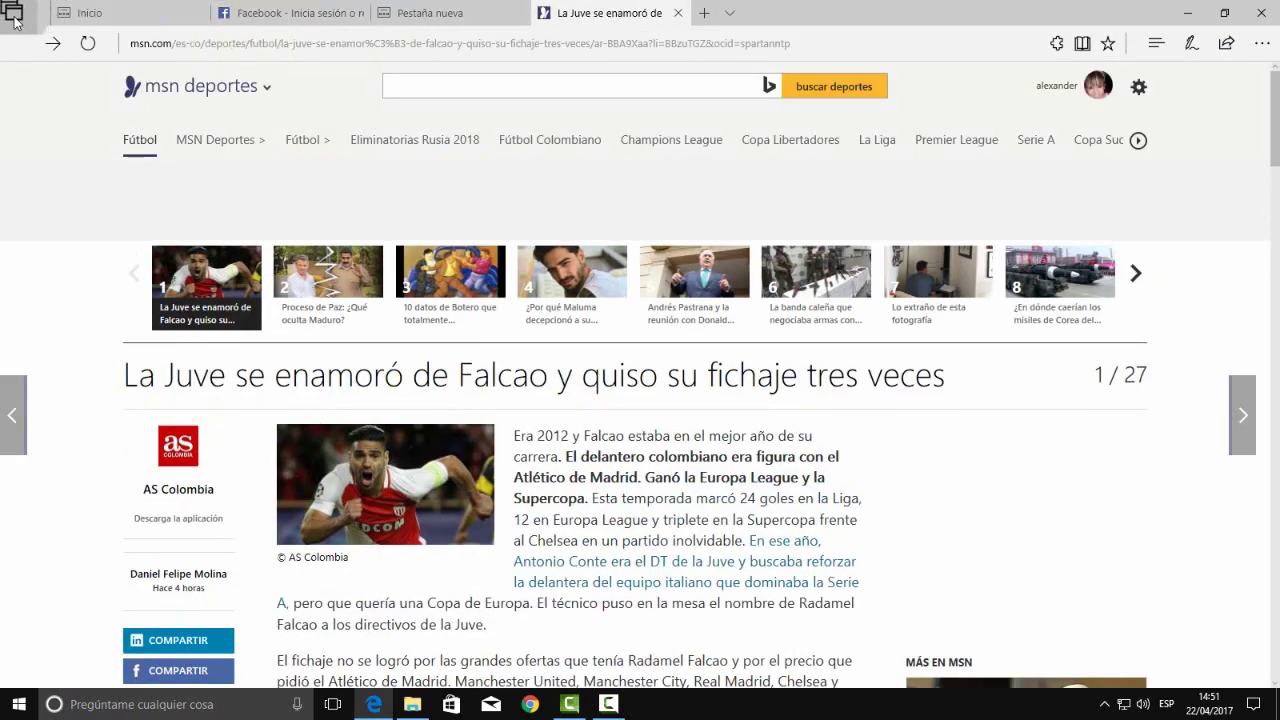
- Set the open tabs aside and remove the group with Facebook and the article from the reserved tabs
{"action": "left_click", "coordinate": [292, 13]}
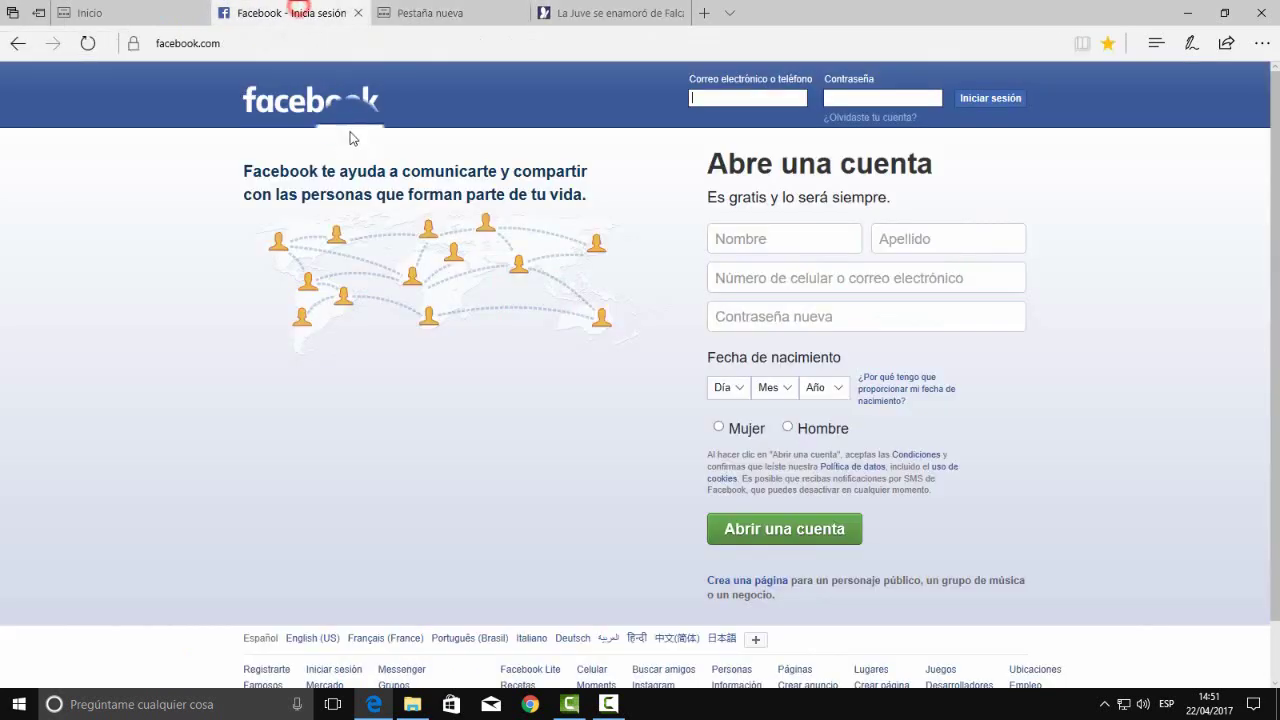
{"action": "left_click", "coordinate": [38, 15]}
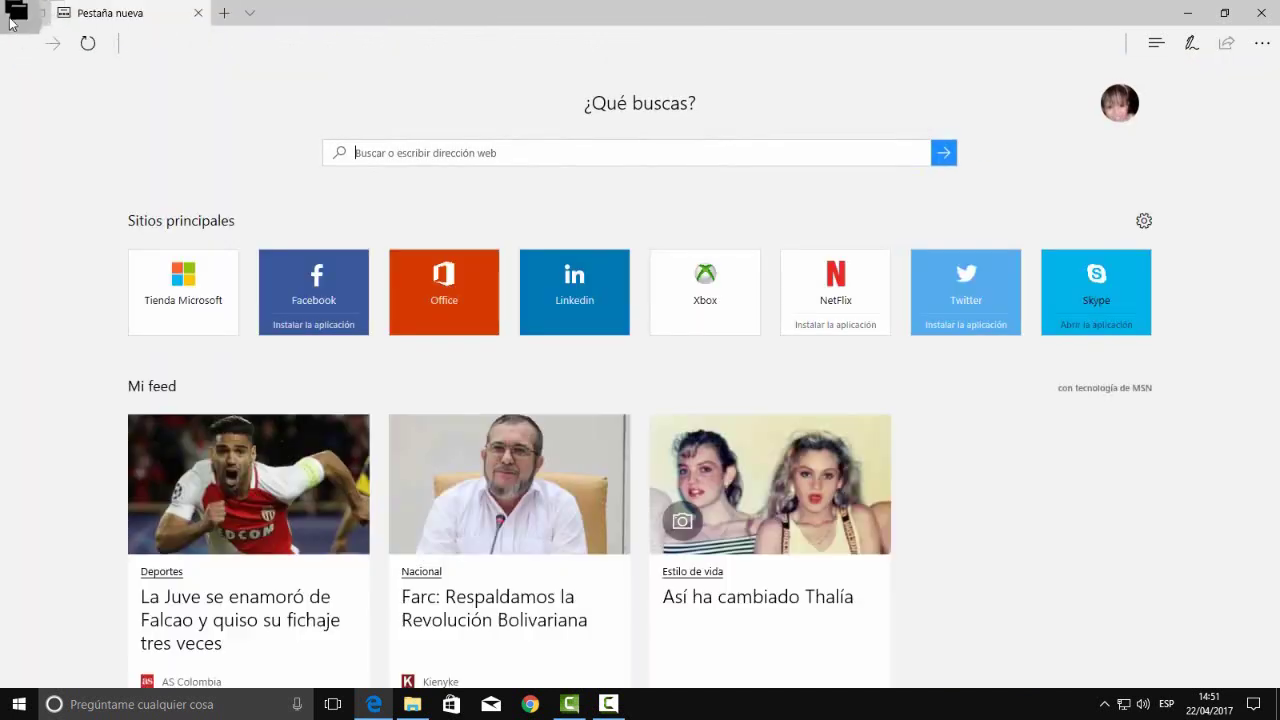
{"action": "left_click", "coordinate": [12, 18]}
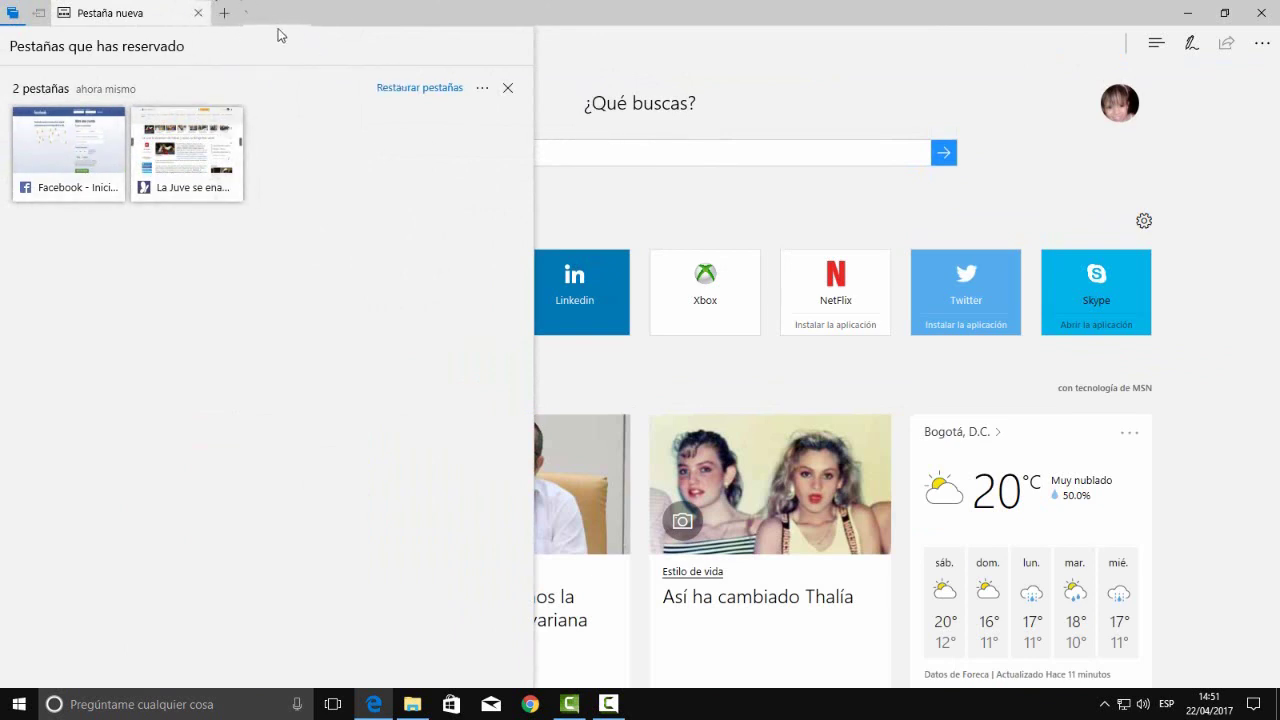
{"action": "left_click", "coordinate": [508, 88]}
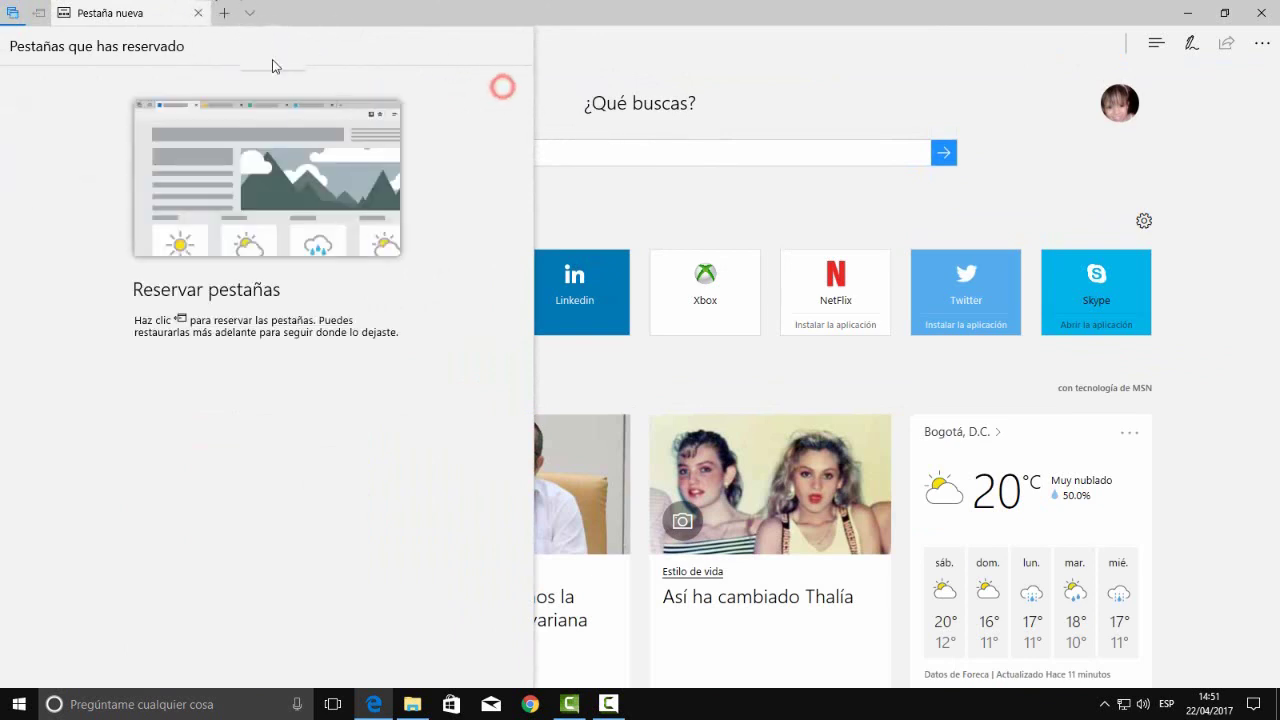
- Set aside a newly opened Netflix tab and remove its group from the reserved tabs
{"action": "left_click", "coordinate": [229, 15]}
{"action": "left_click", "coordinate": [229, 15]}
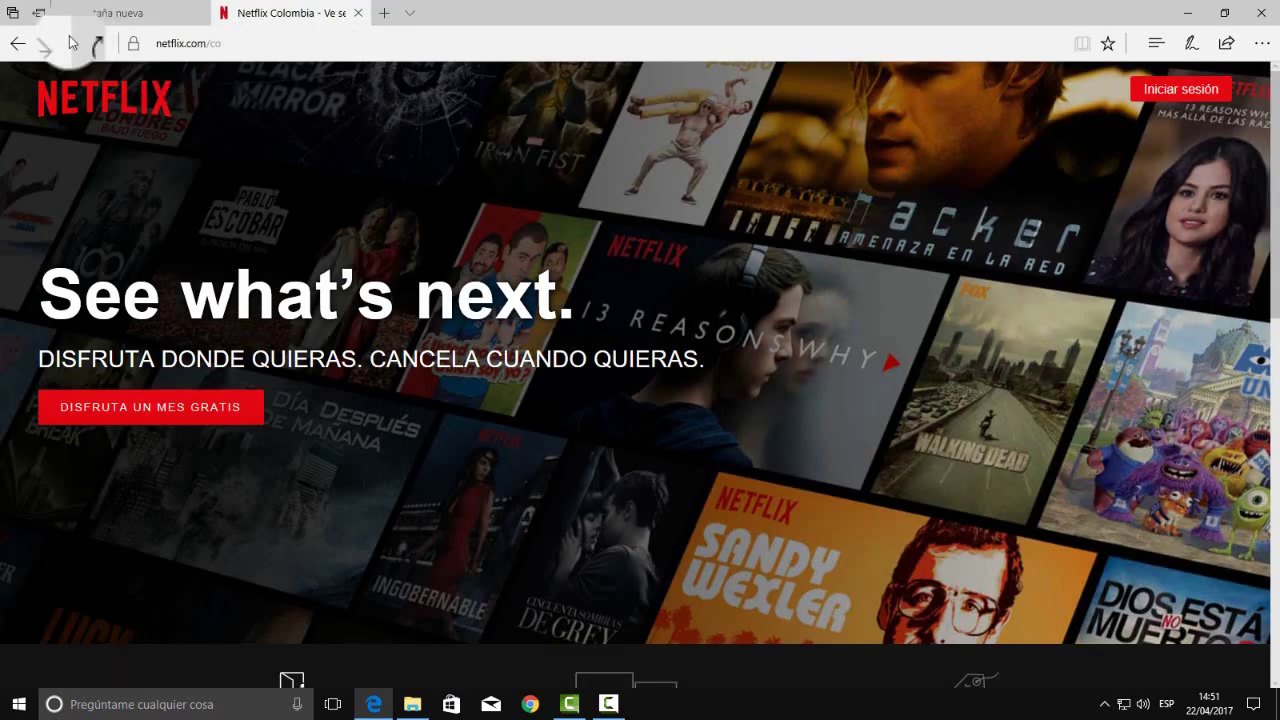
{"action": "left_click", "coordinate": [38, 13]}
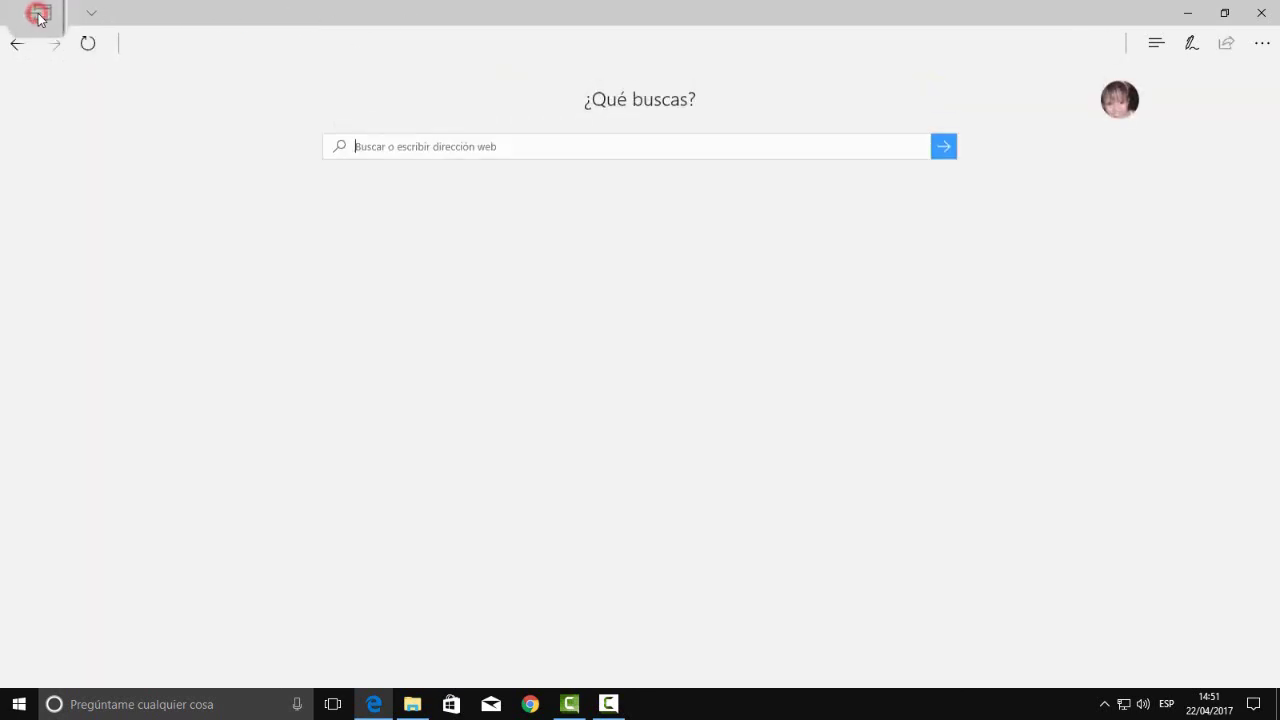
{"action": "left_click", "coordinate": [12, 22]}
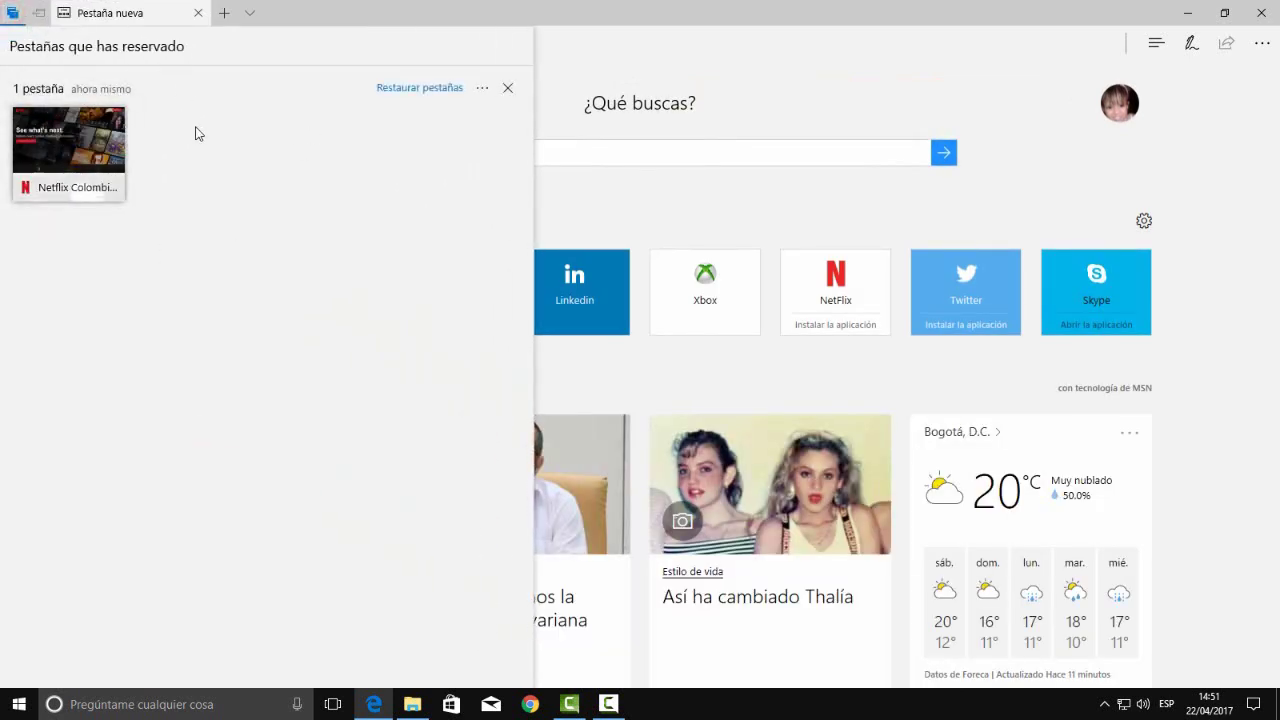
{"action": "left_click", "coordinate": [508, 88]}
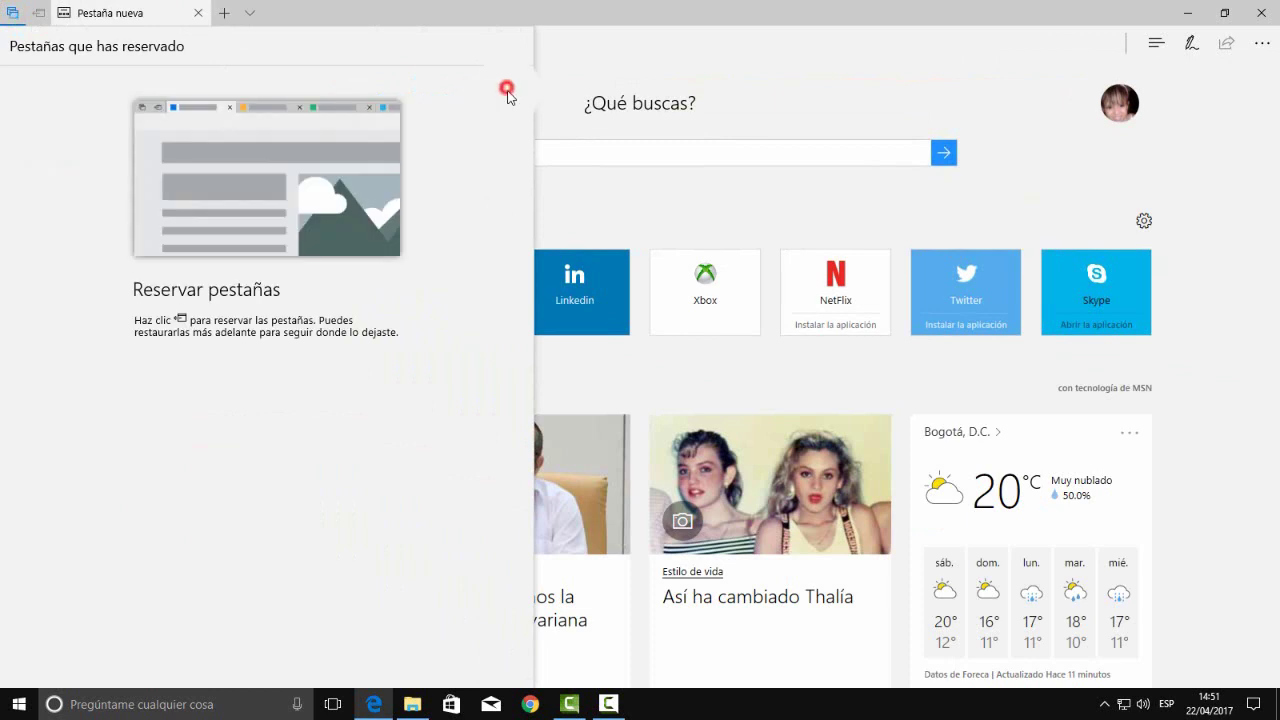
- Open the MSN article about Falcao and the Facebook login page in separate new tabs
{"action": "left_click", "coordinate": [225, 13]}
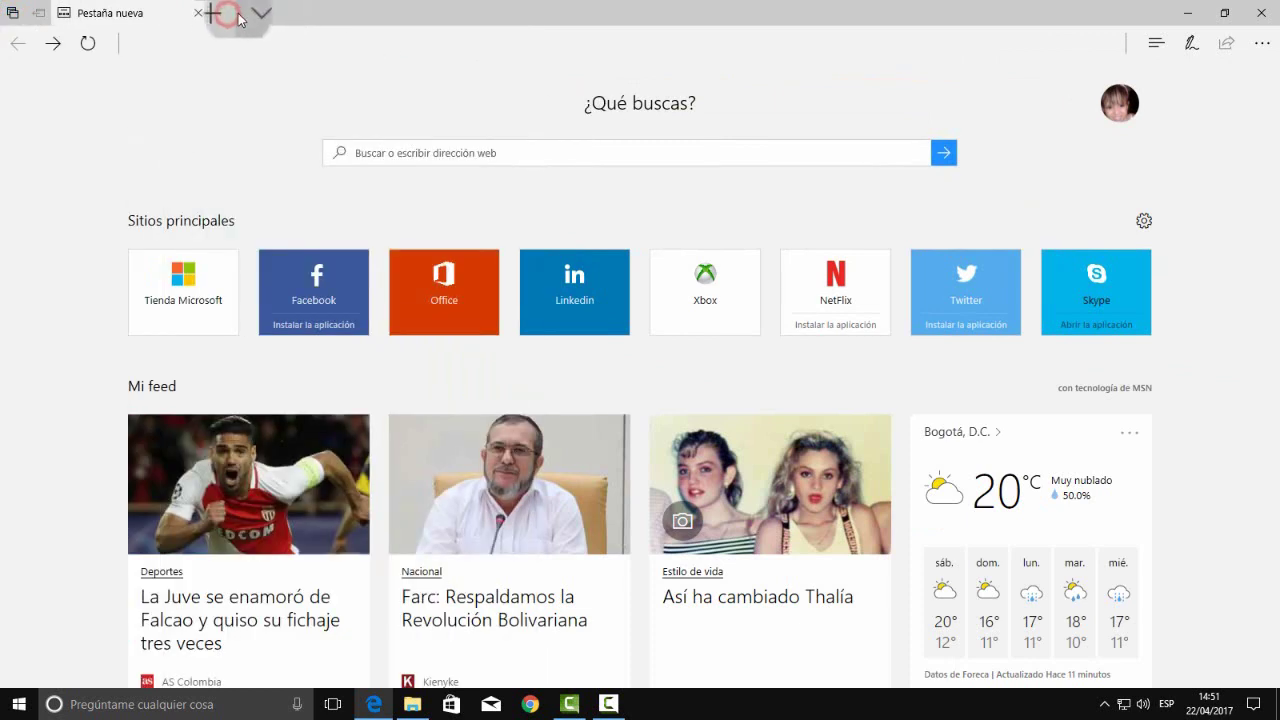
{"action": "left_click", "coordinate": [240, 433]}
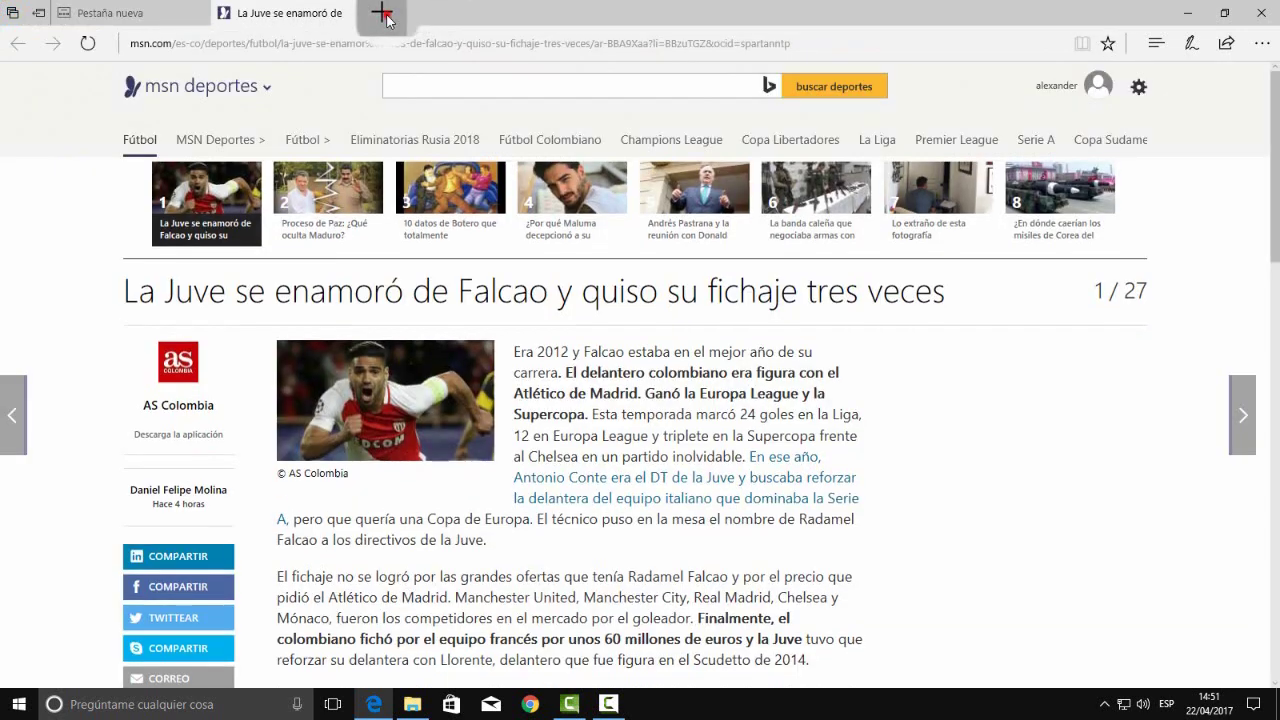
{"action": "left_click", "coordinate": [384, 13]}
{"action": "left_click", "coordinate": [333, 300]}
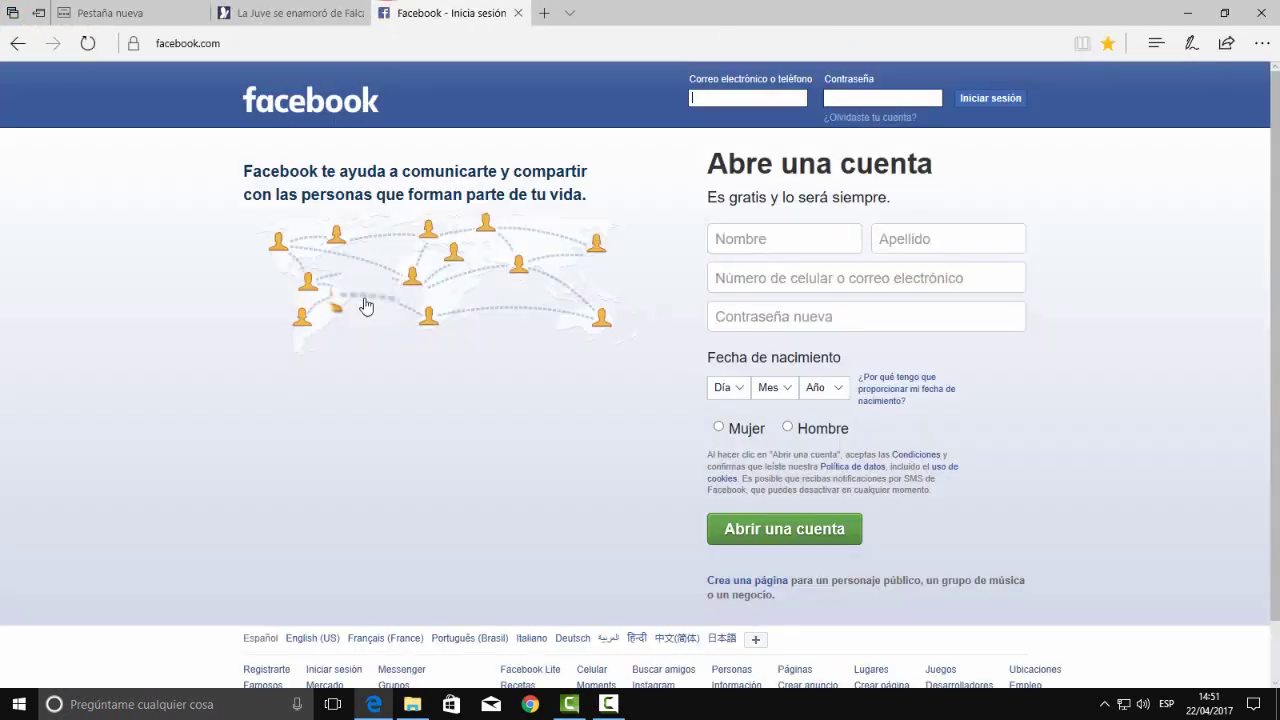
- Show the tab preview thumbnails and switch to the tab with the Falcao article
{"action": "left_click", "coordinate": [570, 14]}
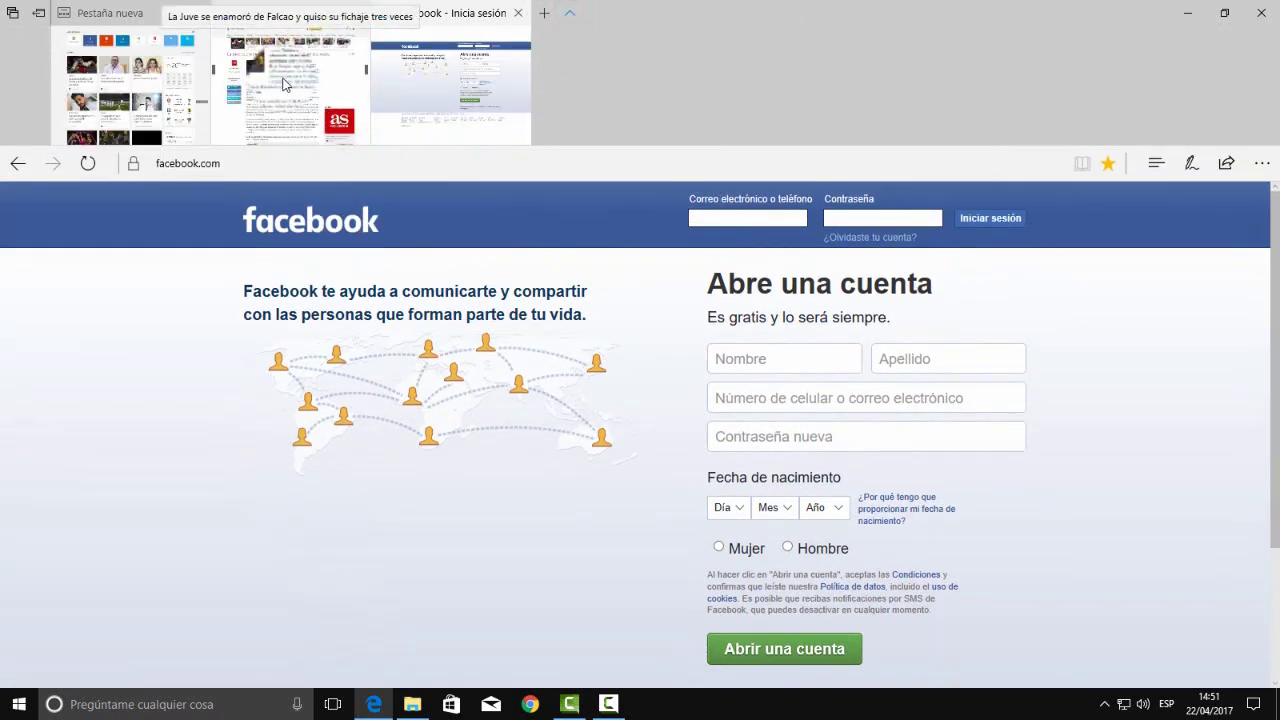
{"action": "left_click", "coordinate": [297, 82]}
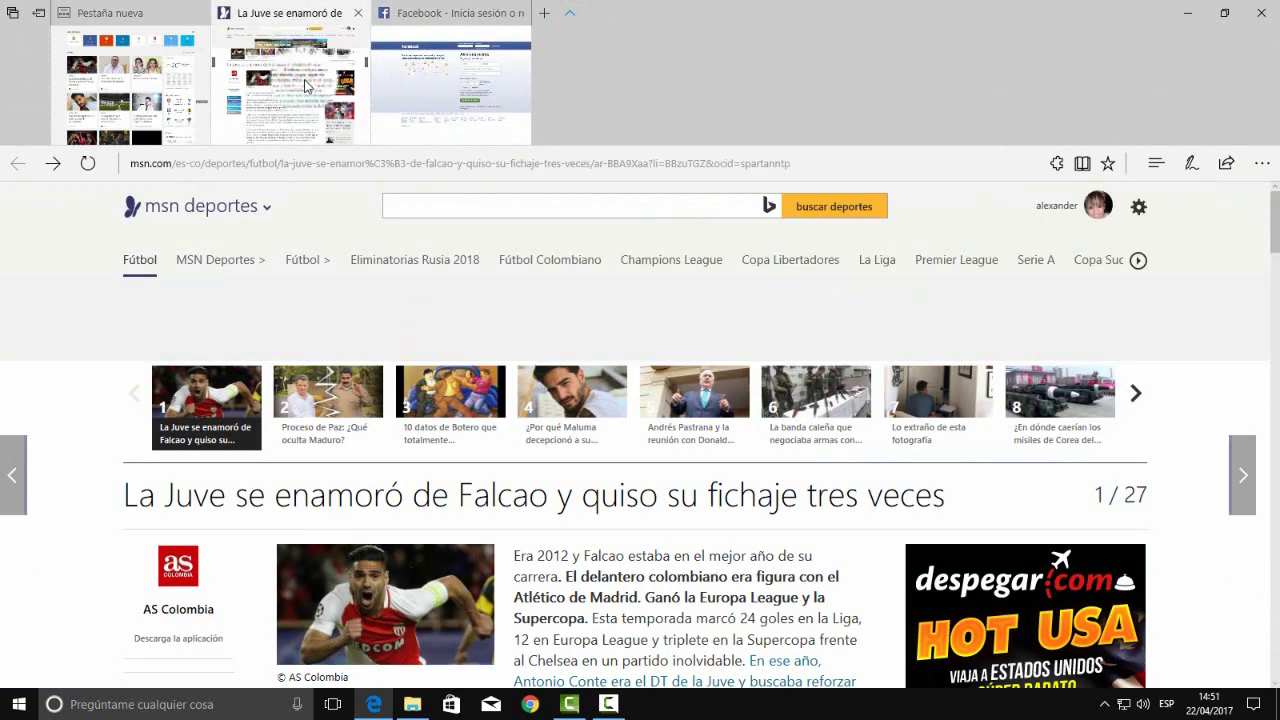
- Hide the tab previews and set the browser theme to Oscuro in the settings
{"action": "left_click", "coordinate": [569, 12]}
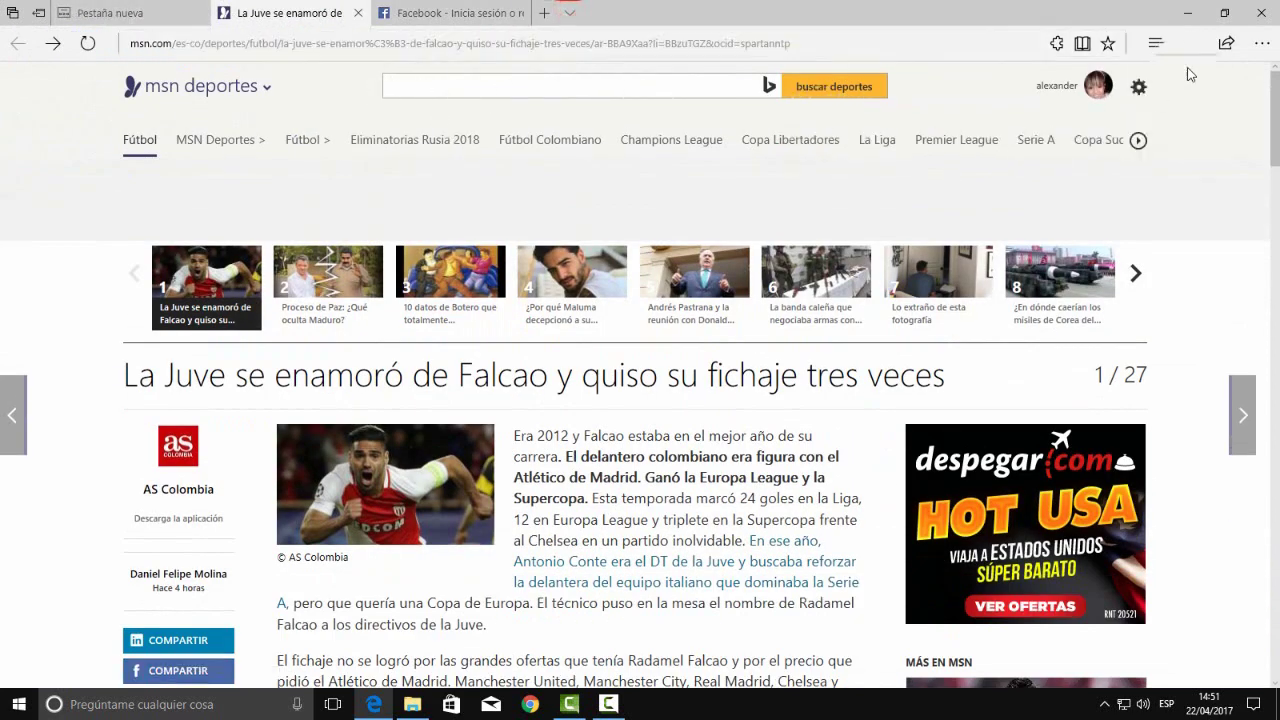
{"action": "left_click", "coordinate": [1257, 40]}
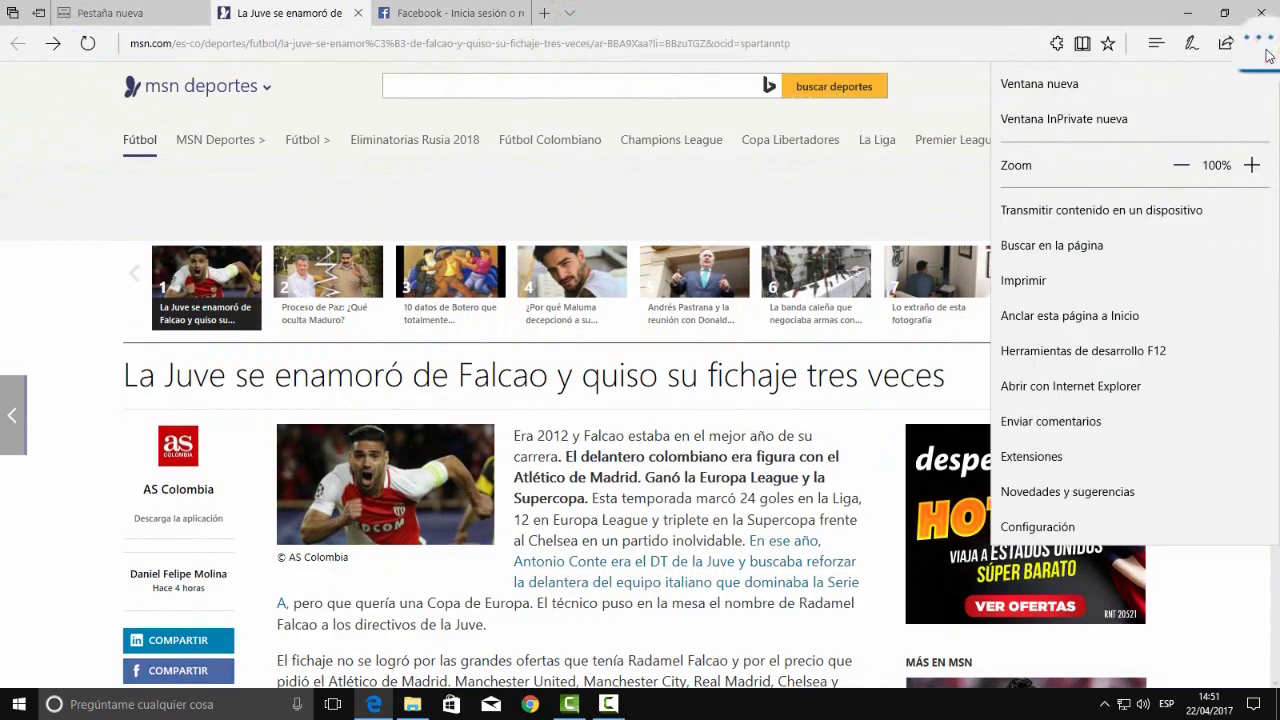
{"action": "left_click", "coordinate": [1056, 526]}
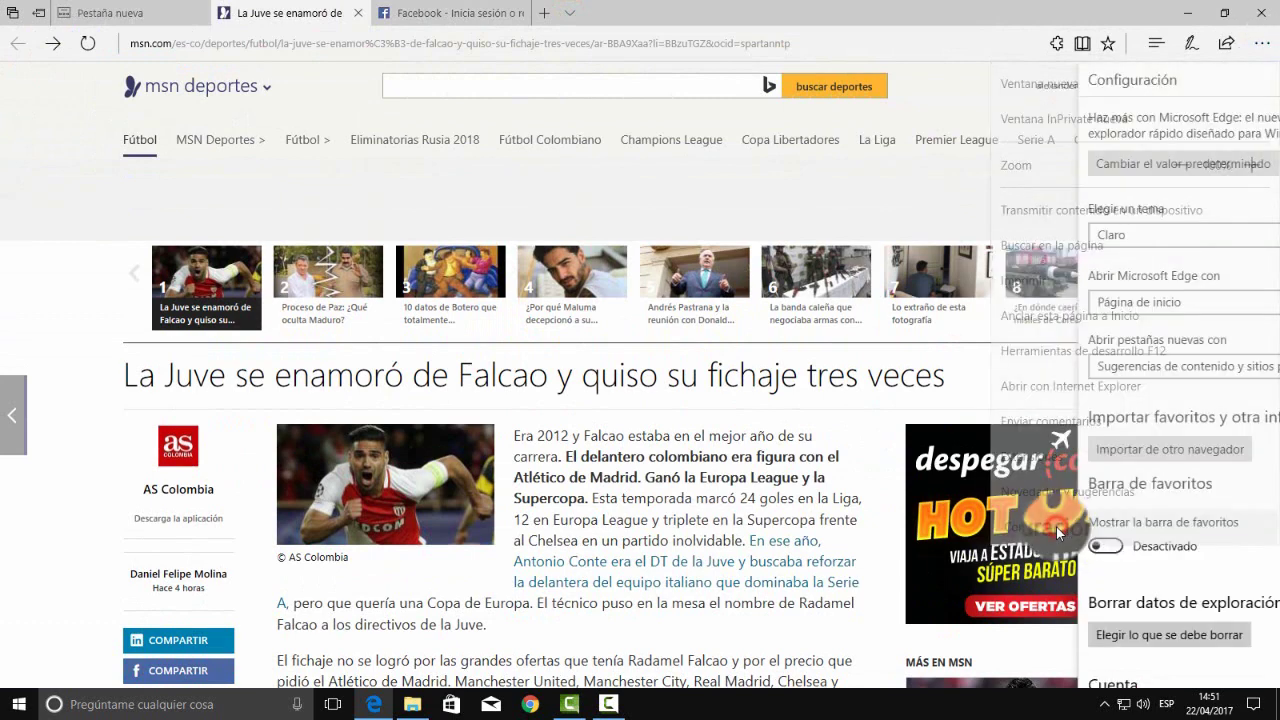
{"action": "left_click", "coordinate": [1020, 232]}
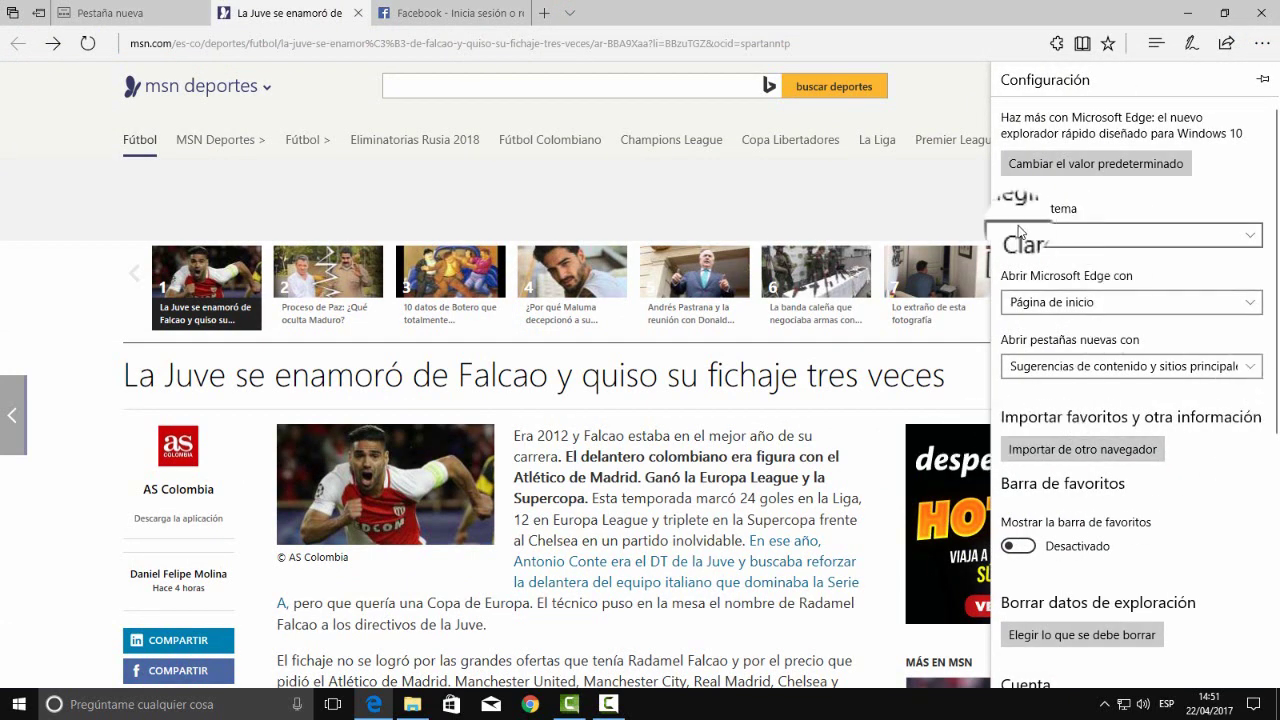
{"action": "left_click", "coordinate": [1248, 233]}
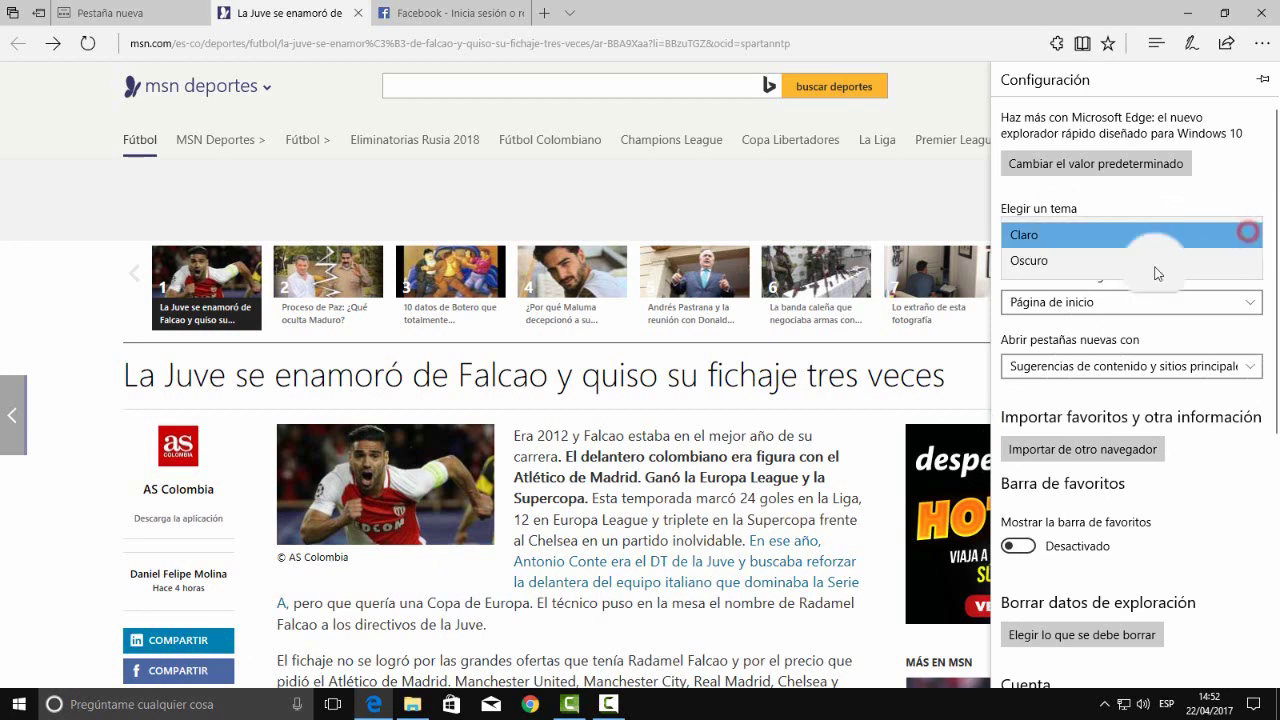
{"action": "left_click", "coordinate": [1156, 262]}
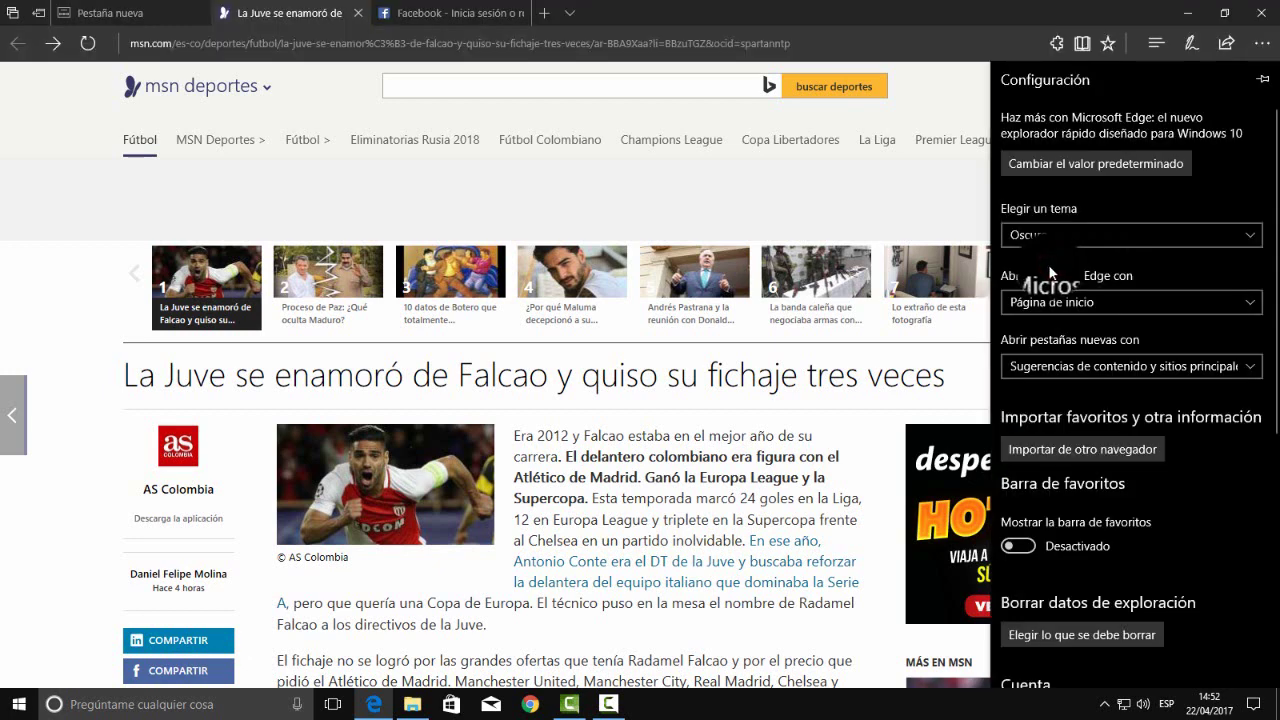
- Set the browser theme back to Claro and close the settings
{"action": "left_click", "coordinate": [1110, 238]}
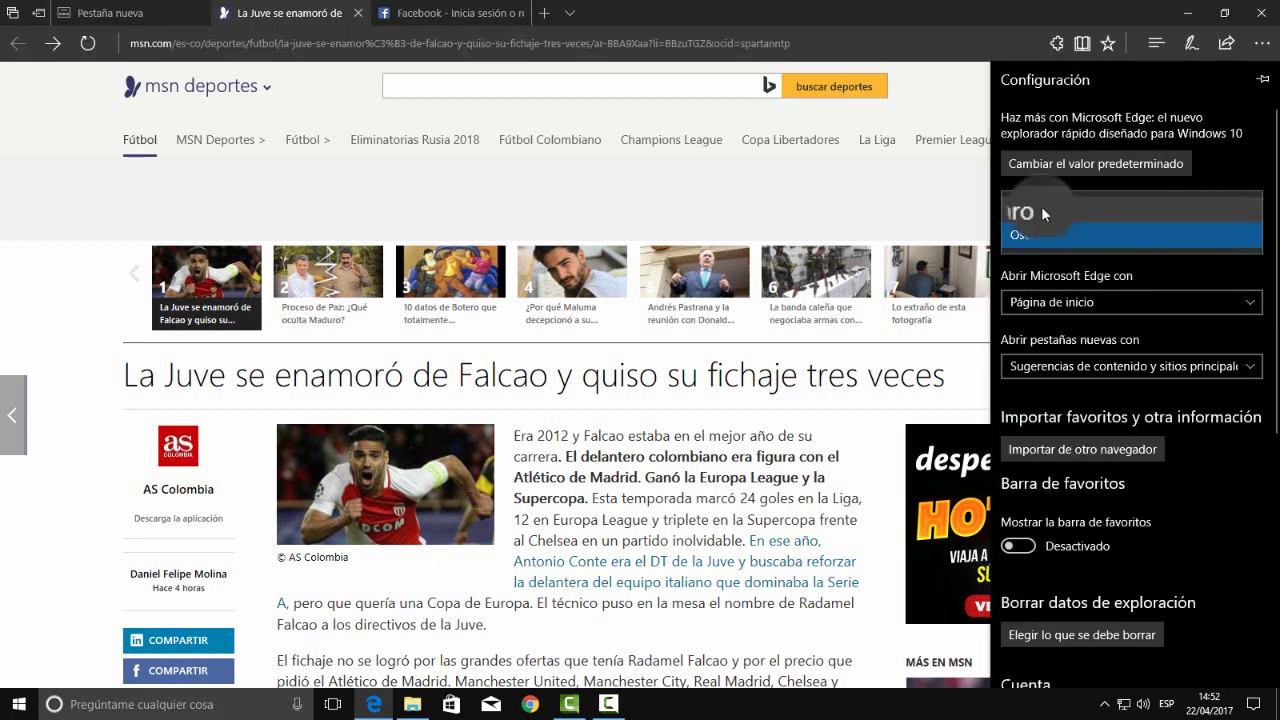
{"action": "left_click", "coordinate": [1041, 206]}
{"action": "left_click", "coordinate": [943, 178]}
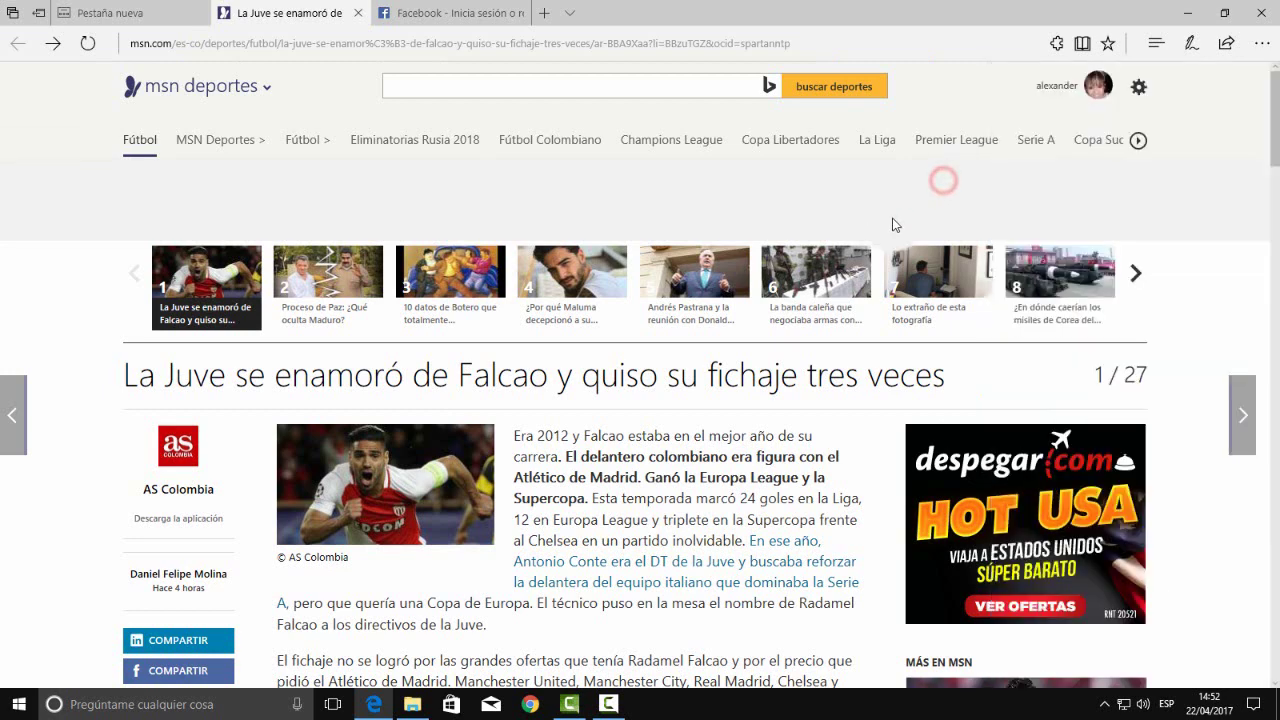
- Show the sharing options for the Falcao article, view the Store apps available for sharing, and close the Store
{"action": "left_click", "coordinate": [1220, 46]}
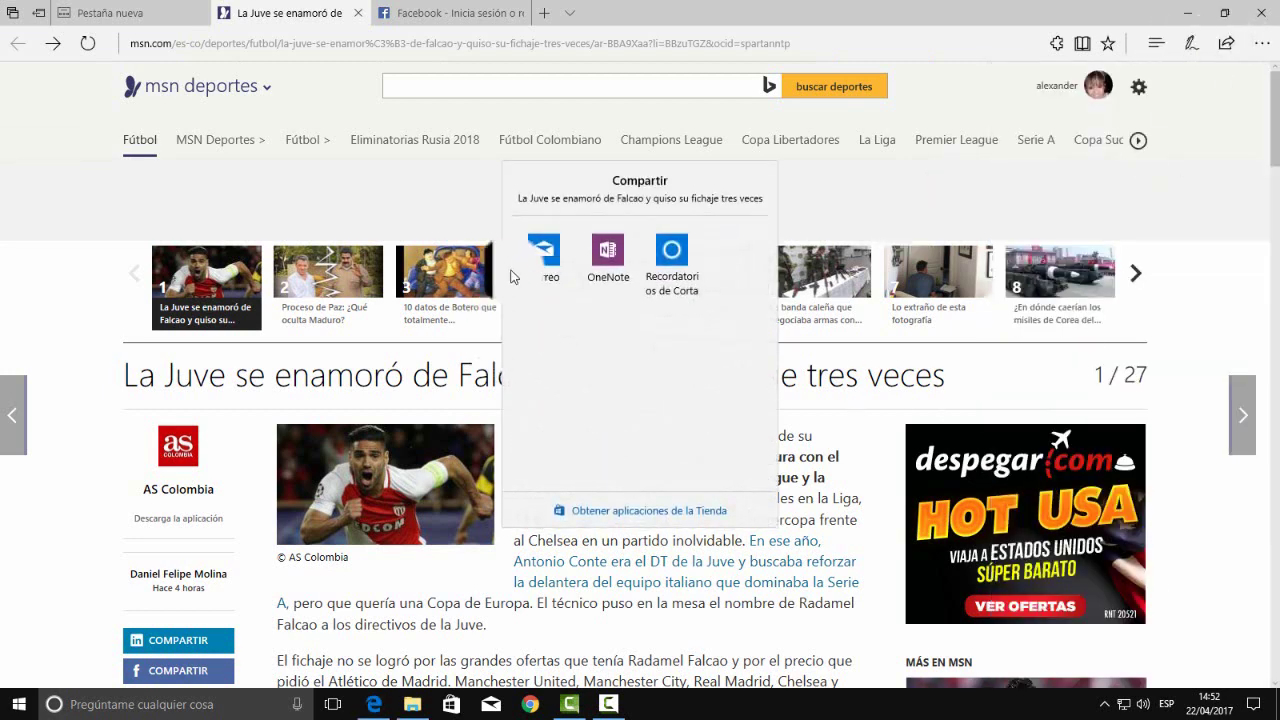
{"action": "left_click", "coordinate": [544, 258]}
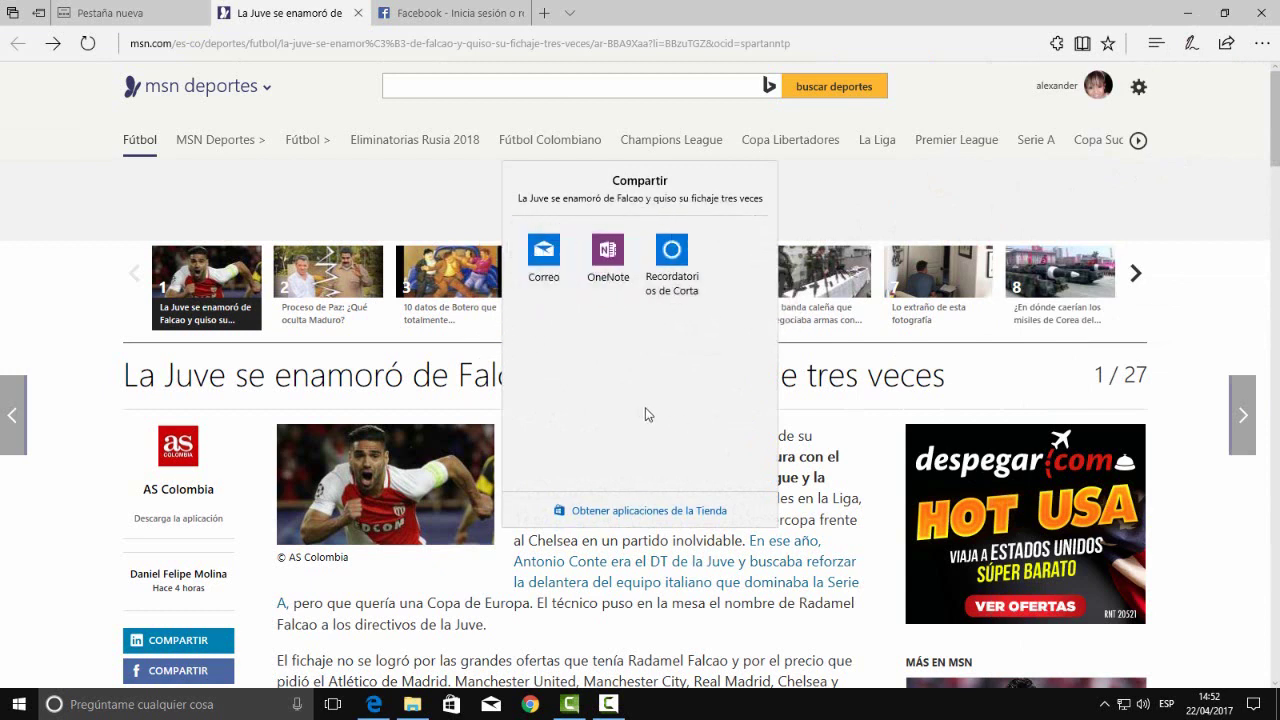
{"action": "left_click", "coordinate": [680, 511]}
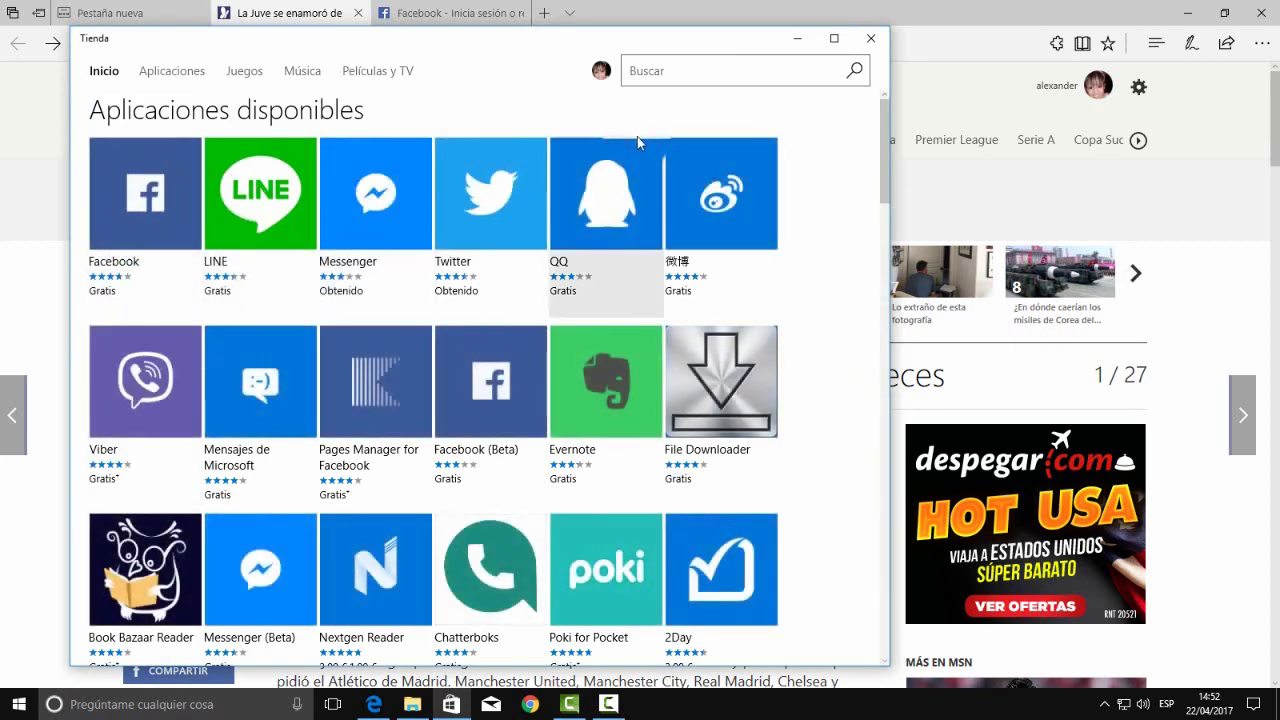
{"action": "left_click", "coordinate": [871, 39]}
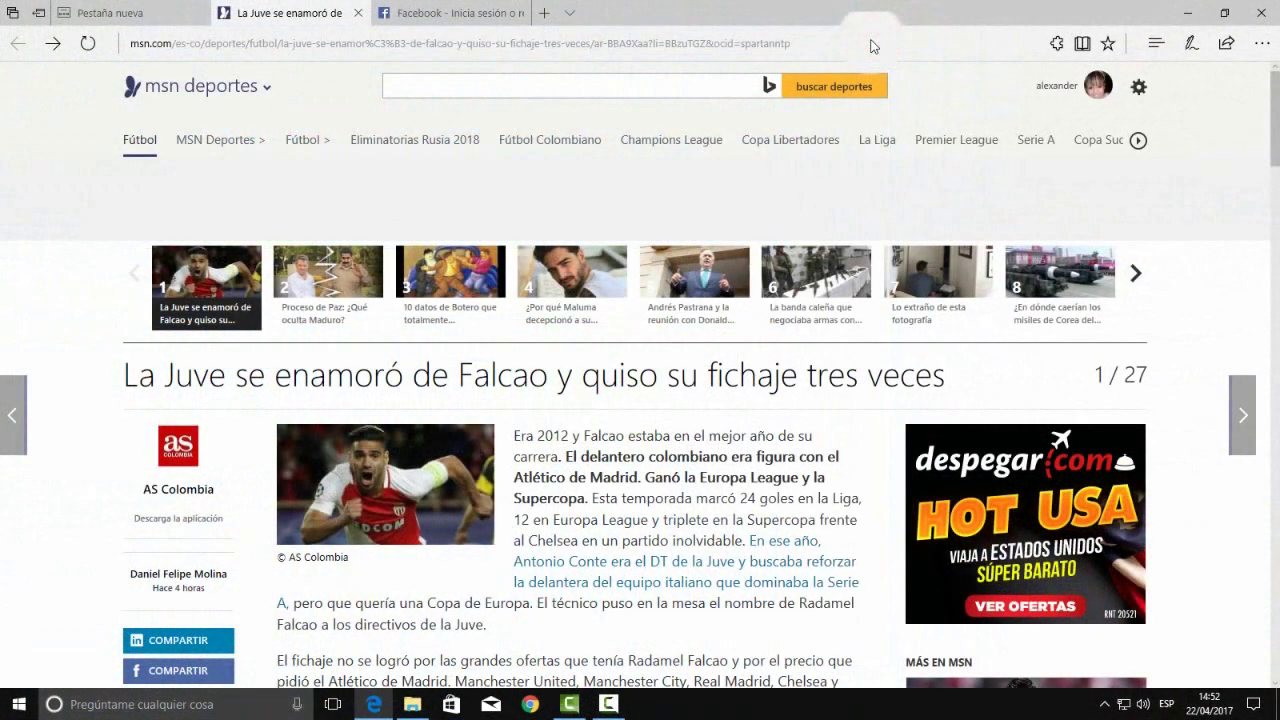
- Browse the Microsoft Edge extensions offered in the Store and close the Store window
{"action": "left_click", "coordinate": [1262, 43]}
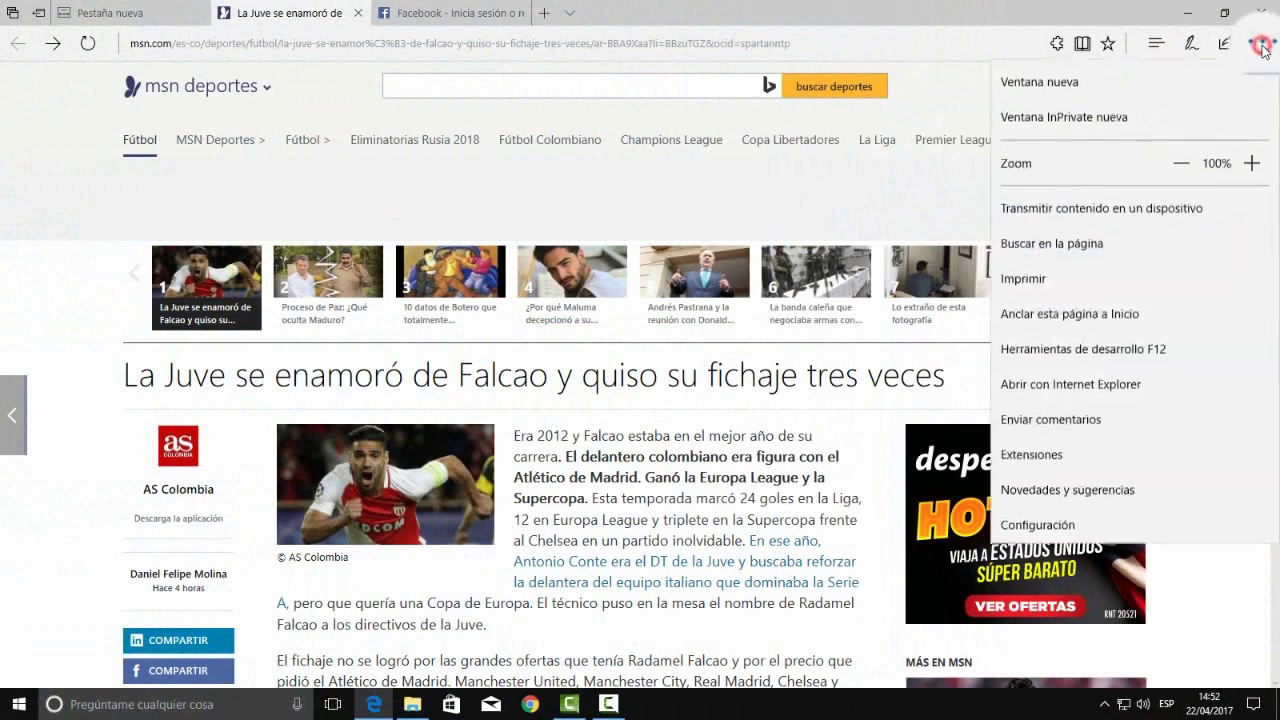
{"action": "left_click", "coordinate": [1040, 460]}
{"action": "left_click", "coordinate": [1157, 163]}
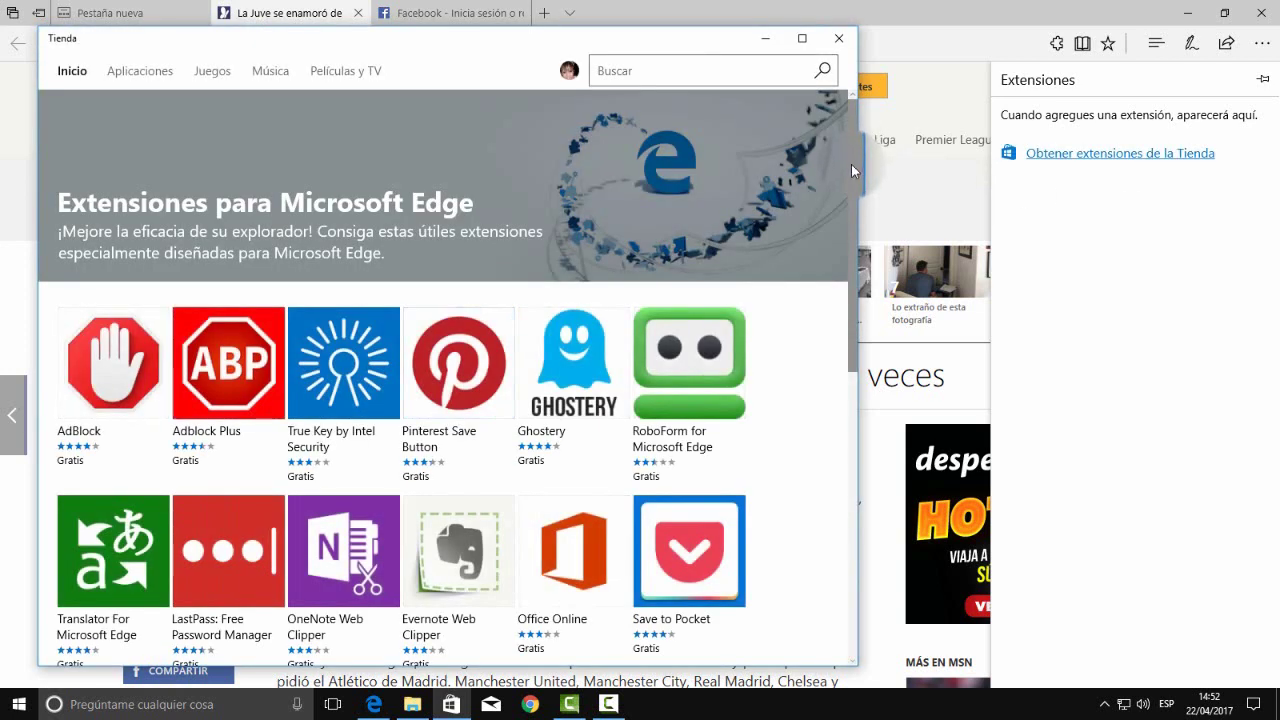
{"action": "left_click_drag", "start_coordinate": [851, 164], "coordinate": [837, 345]}
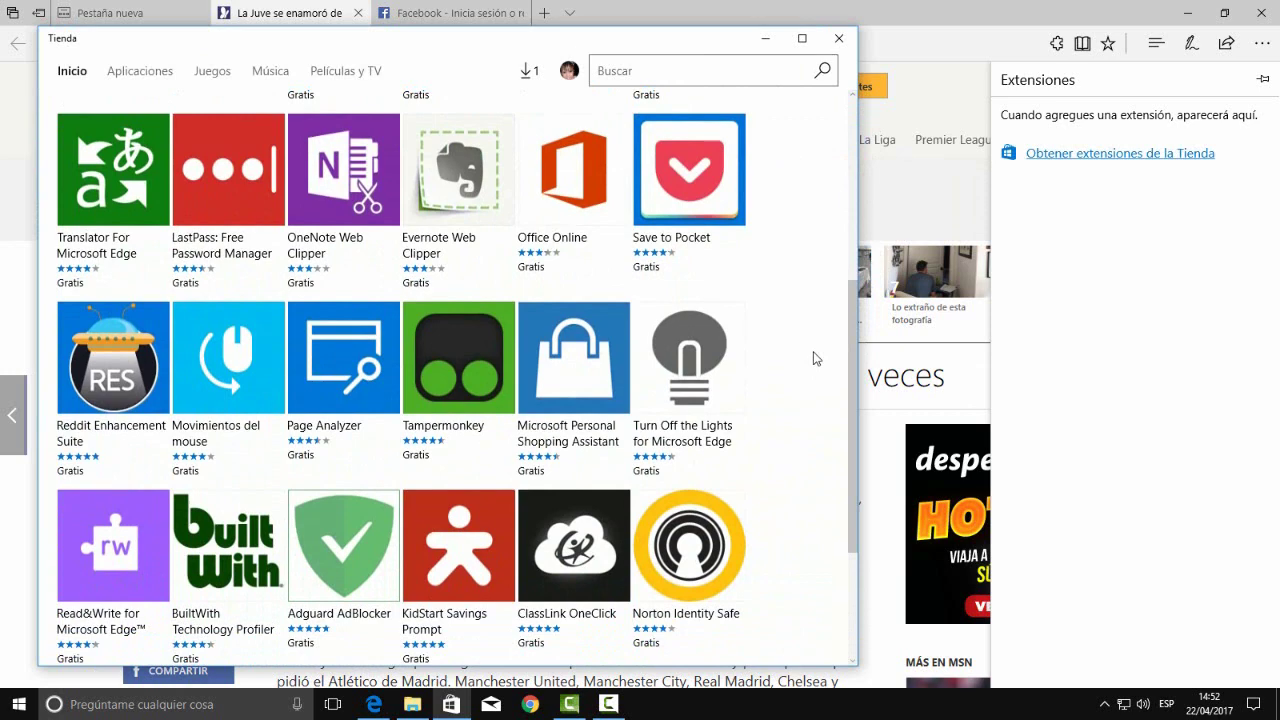
{"action": "left_click", "coordinate": [839, 38]}
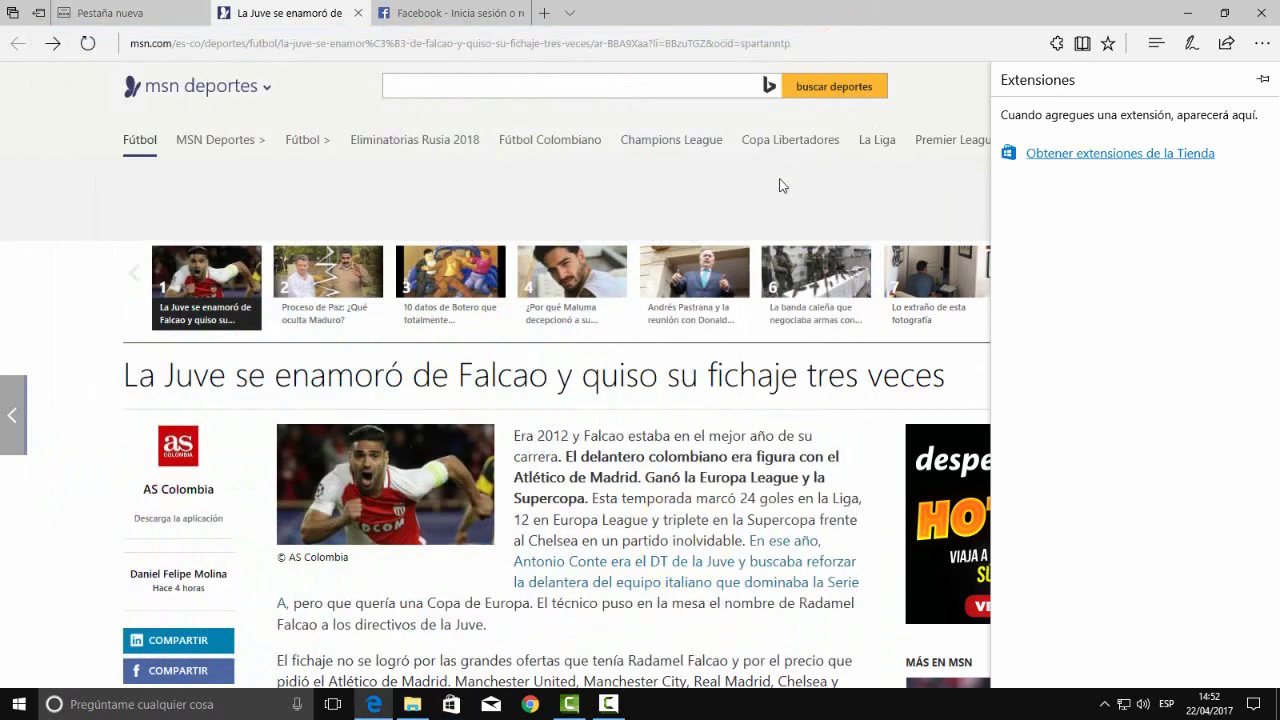
- Dismiss the Extensions pane and put the browser window away to return to the desktop
{"action": "left_click", "coordinate": [1262, 43]}
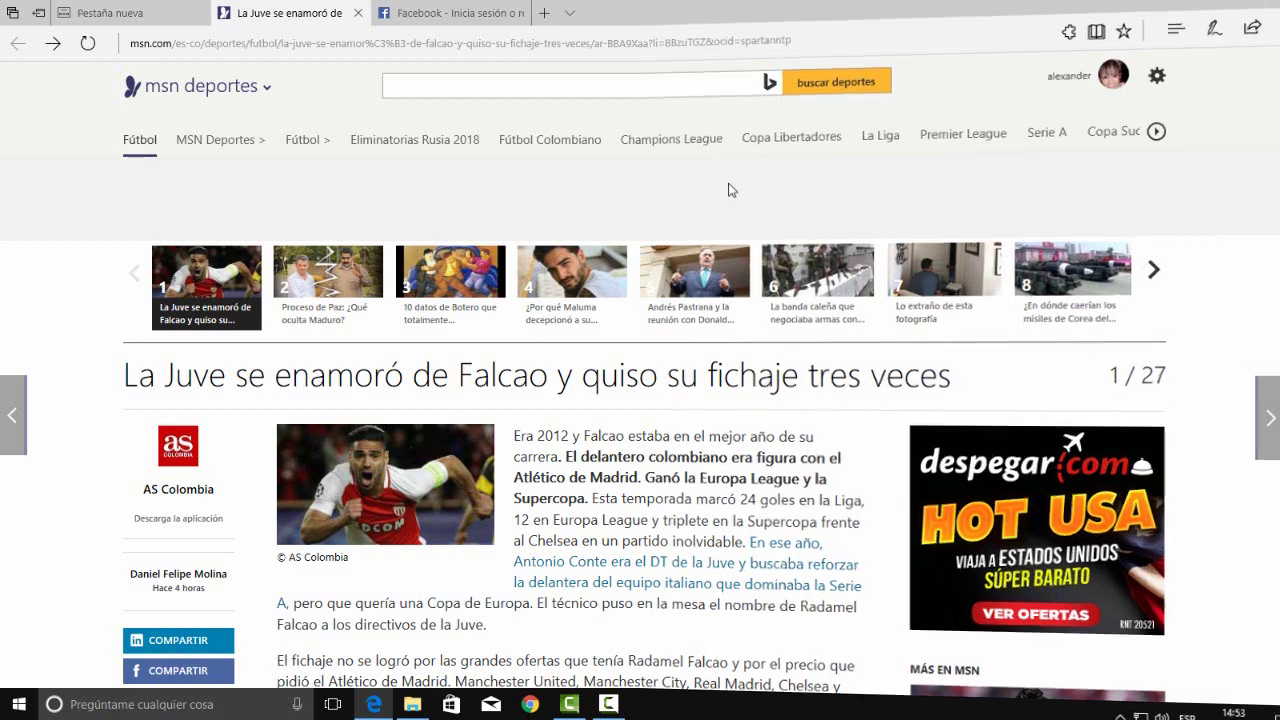
{"action": "key", "text": "super+Down"}
{"action": "key", "text": "super+Down"}
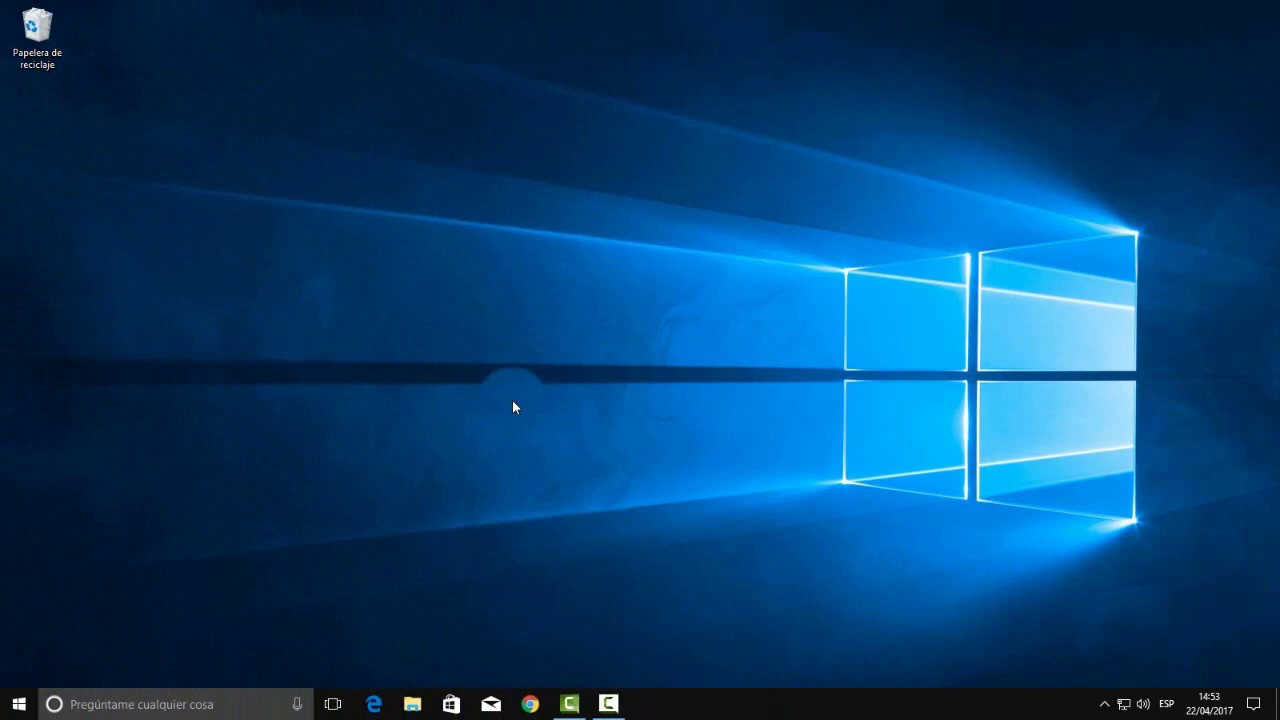
- Open the Windows Defender security center from the Actualización y seguridad section of Windows Settings
{"action": "left_click", "coordinate": [18, 704]}
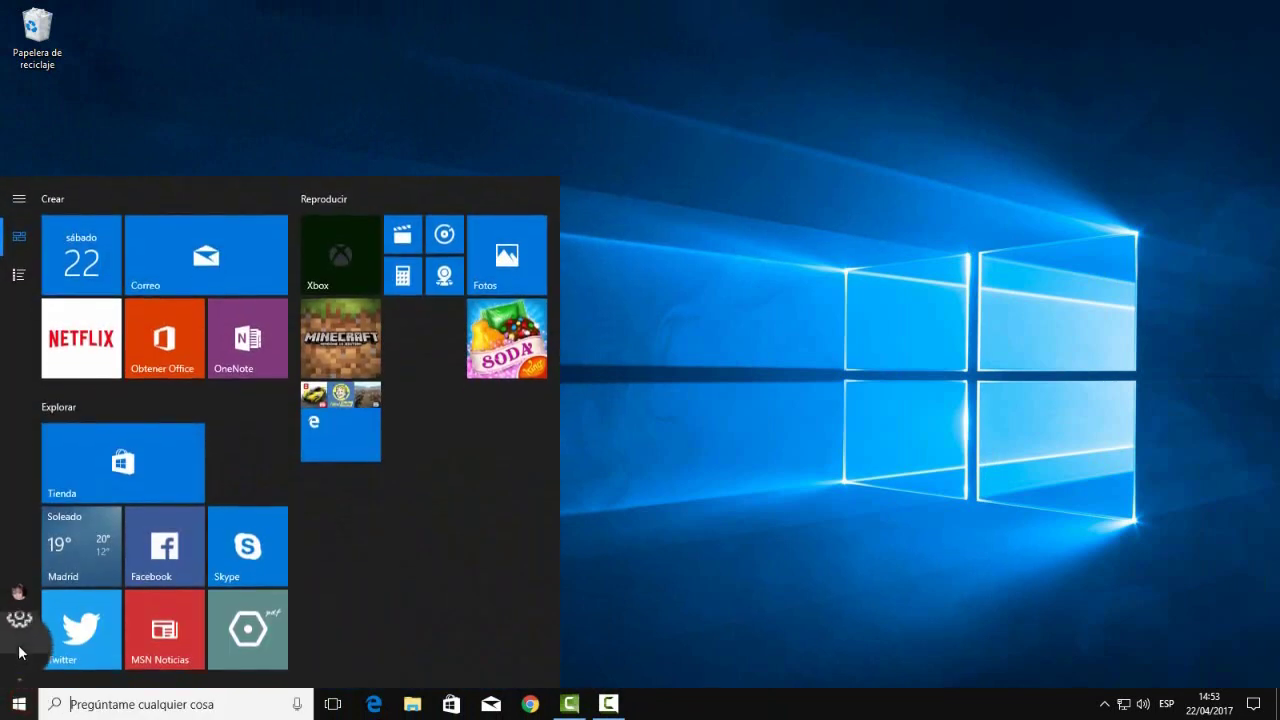
{"action": "left_click", "coordinate": [19, 626]}
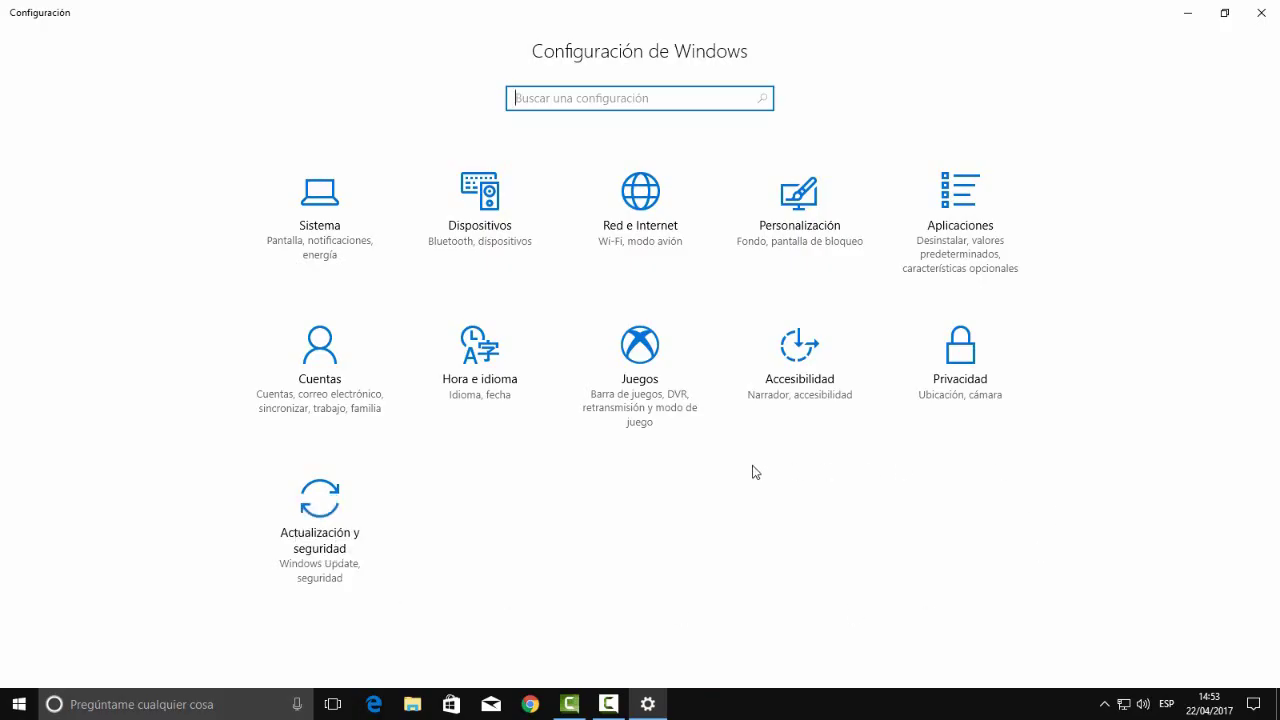
{"action": "left_click", "coordinate": [330, 526]}
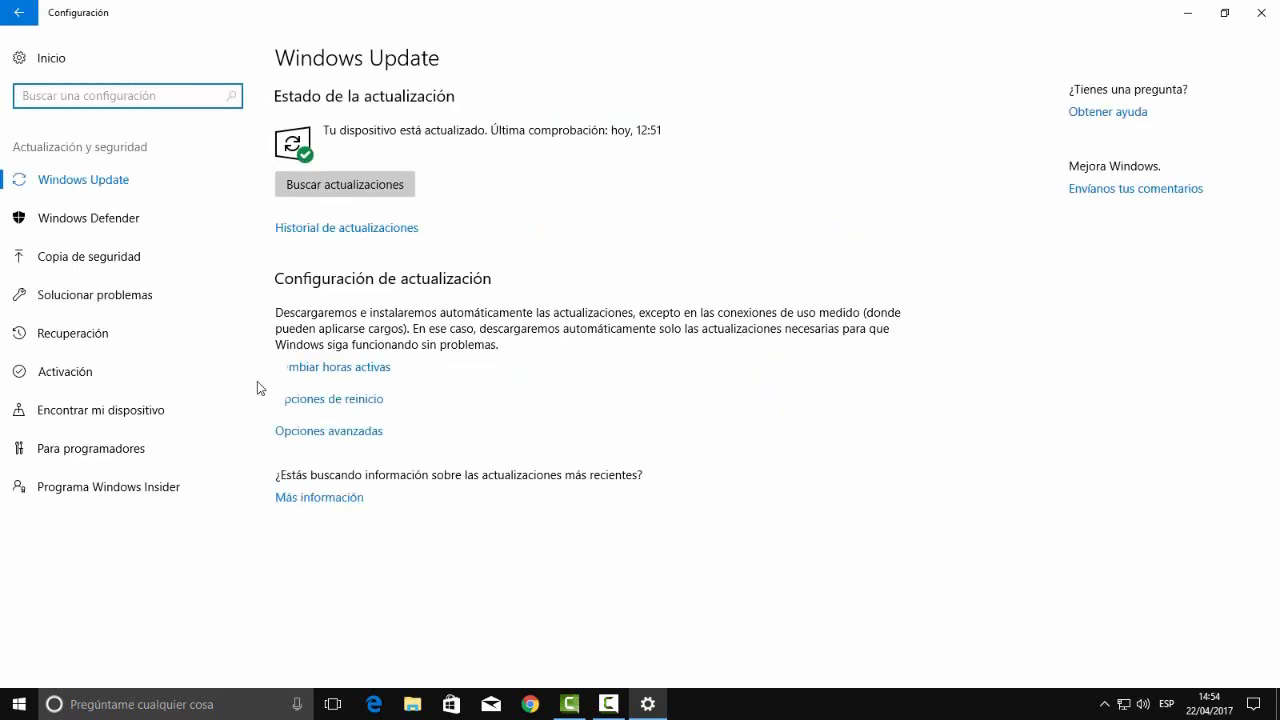
{"action": "left_click", "coordinate": [112, 221]}
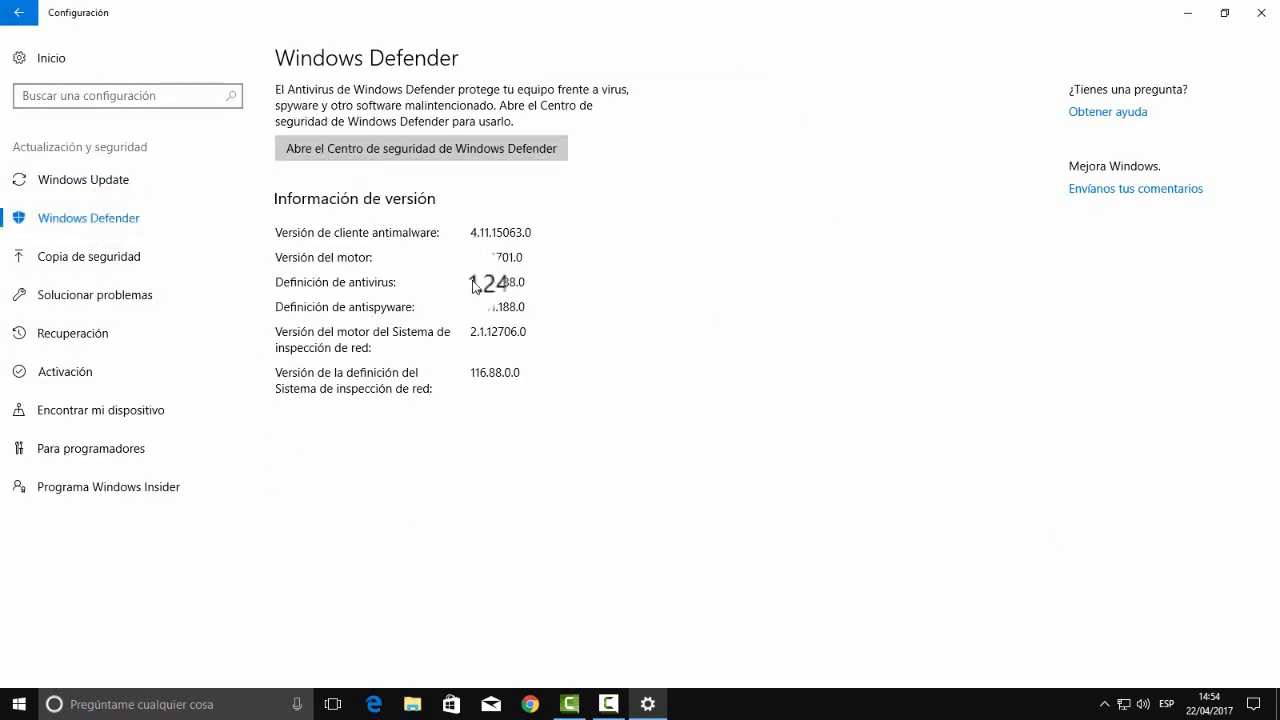
{"action": "left_click", "coordinate": [398, 150]}
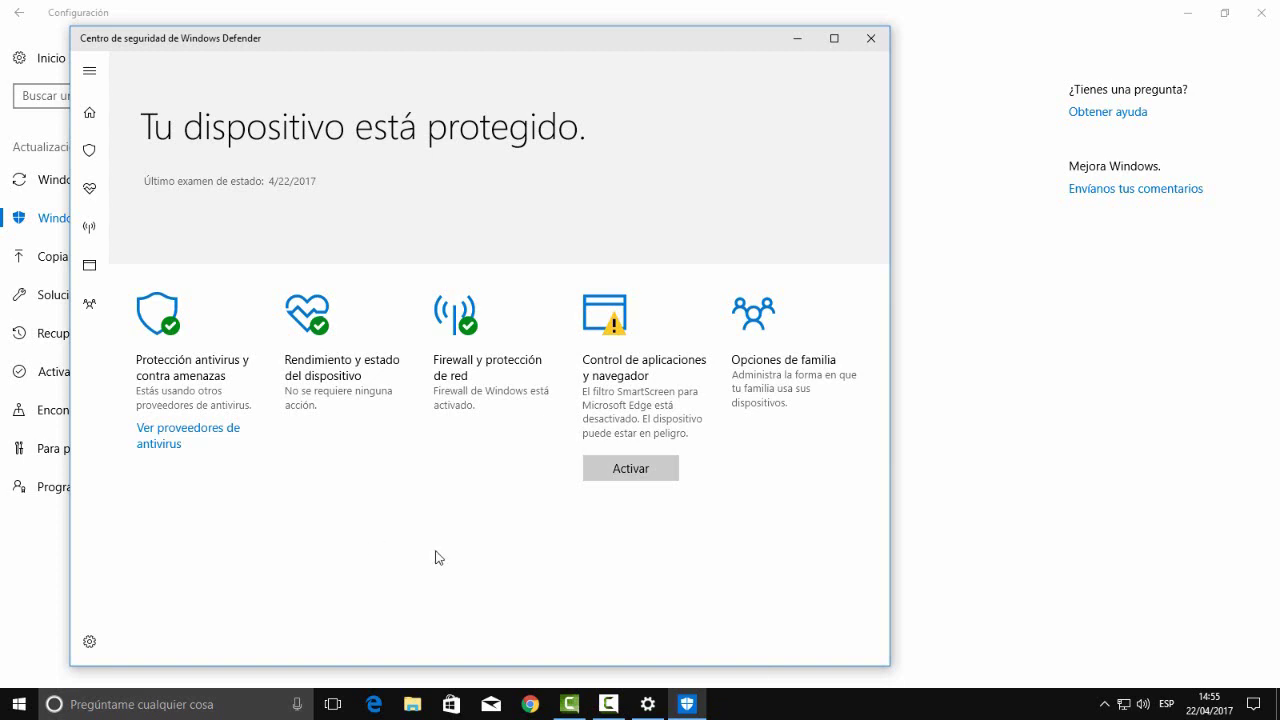
- Turn off Envío de muestras automático in the antivirus and threat protection settings
{"action": "left_click", "coordinate": [180, 349]}
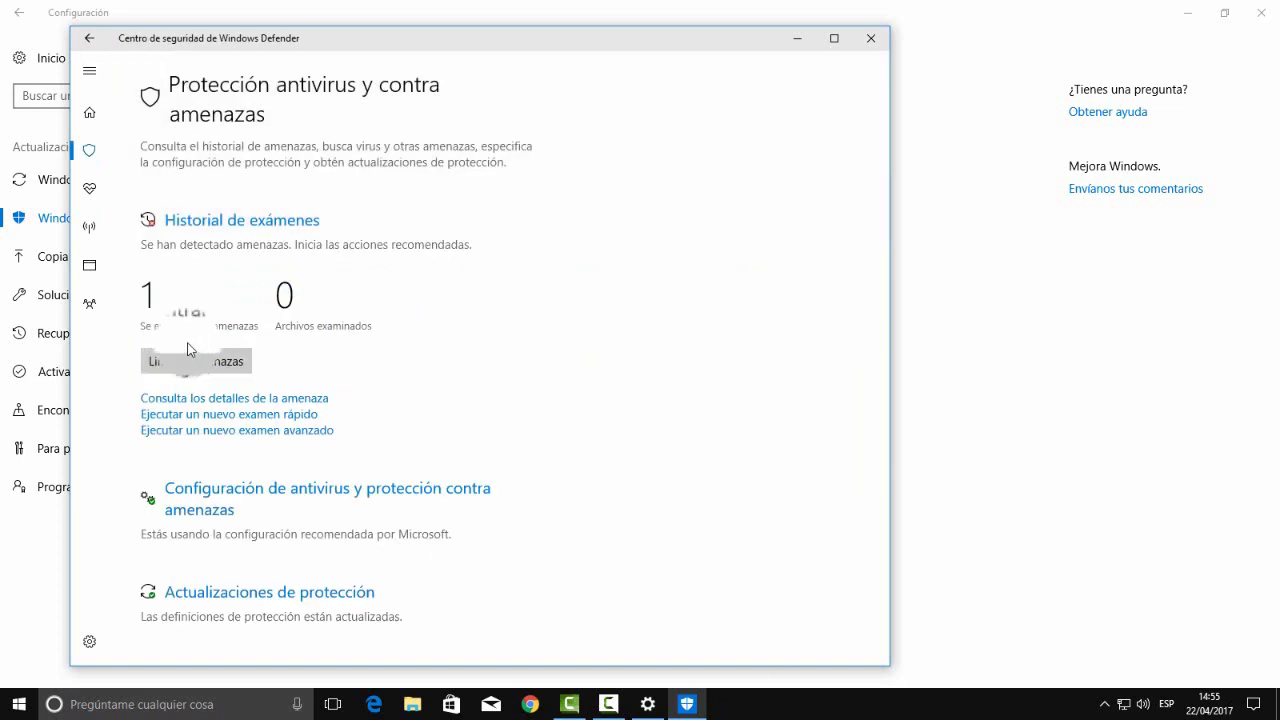
{"action": "left_click", "coordinate": [249, 501]}
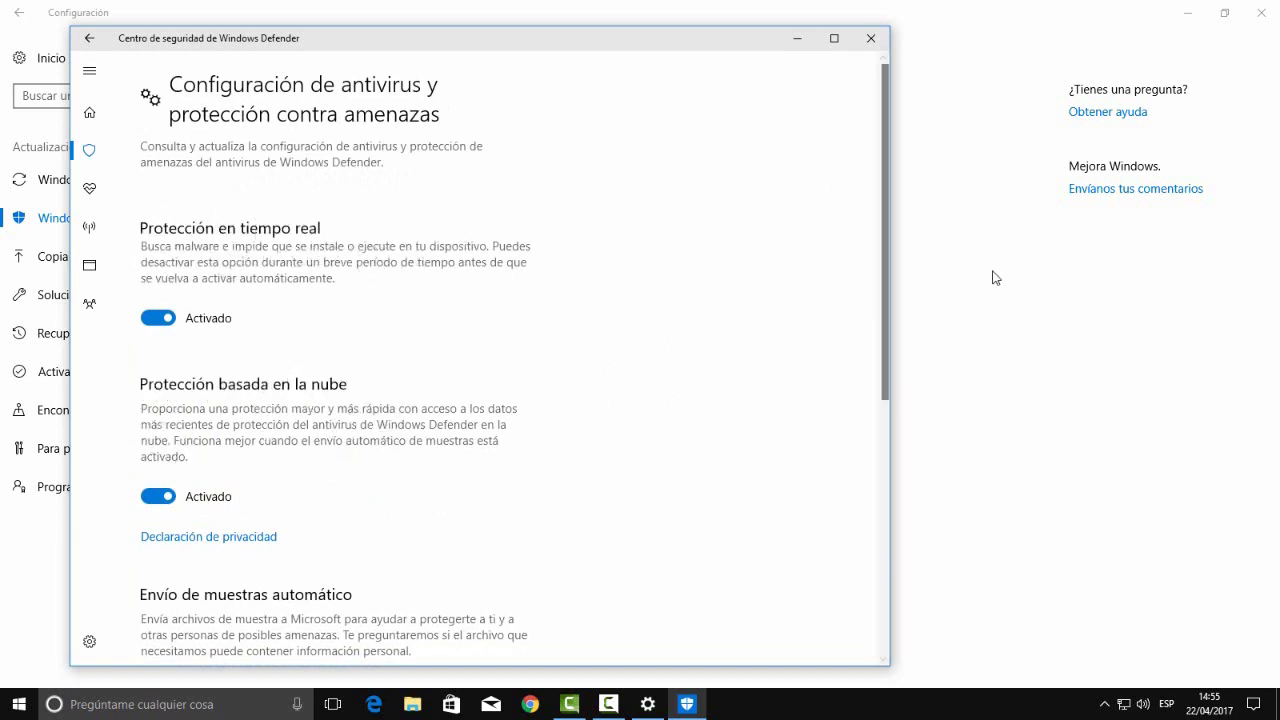
{"action": "left_click_drag", "start_coordinate": [878, 299], "coordinate": [866, 374]}
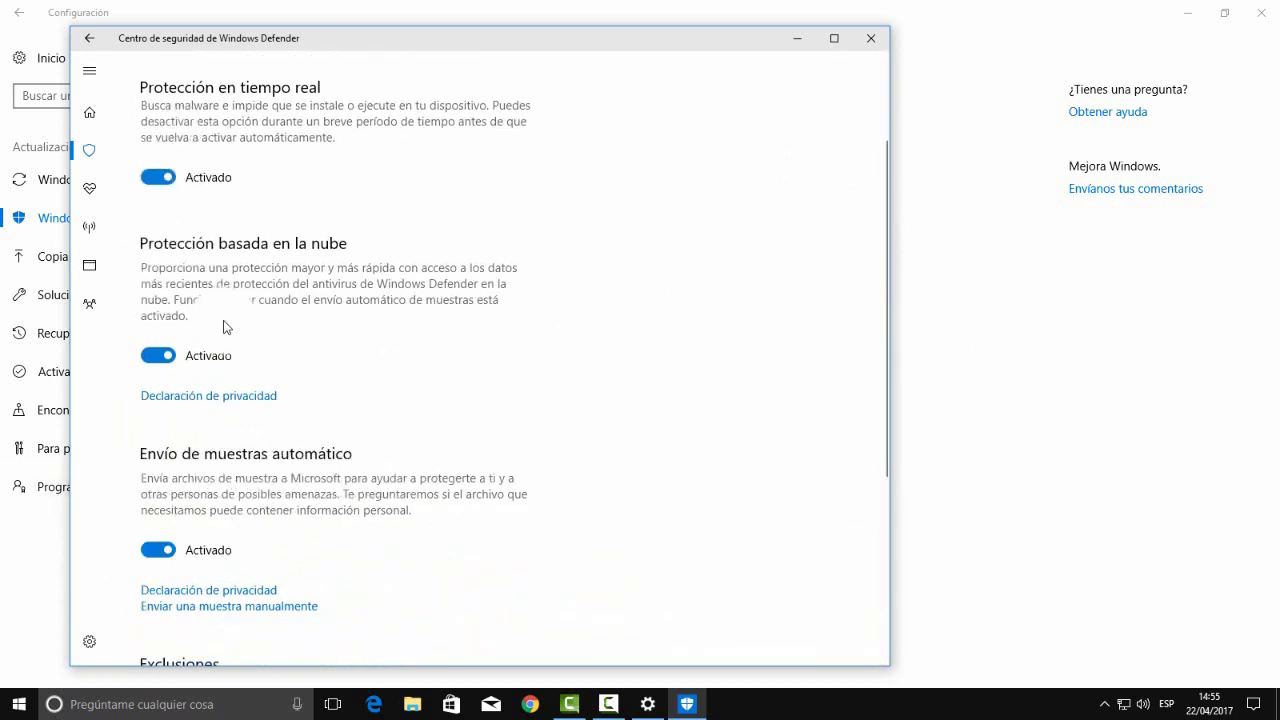
{"action": "left_click", "coordinate": [150, 557]}
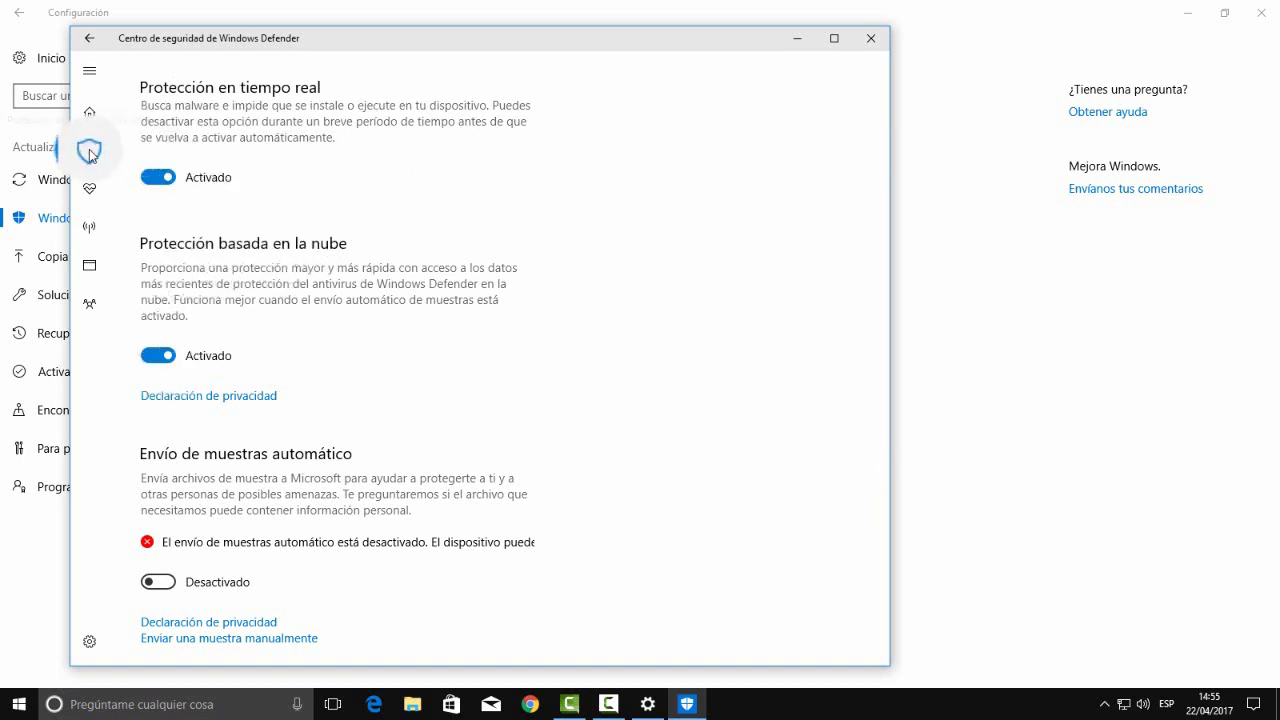
- Clean the detected threats from the antivirus protection page, and request an offline scan but cancel it
{"action": "left_click", "coordinate": [89, 151]}
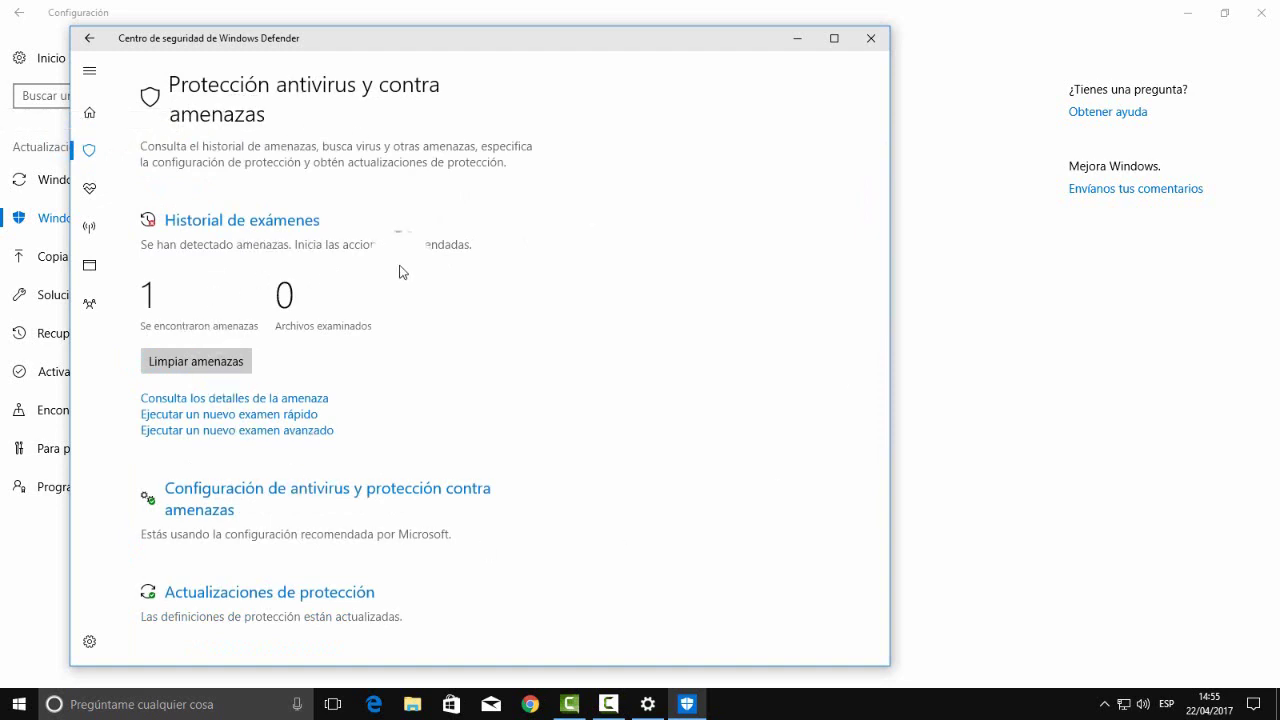
{"action": "left_click", "coordinate": [204, 364]}
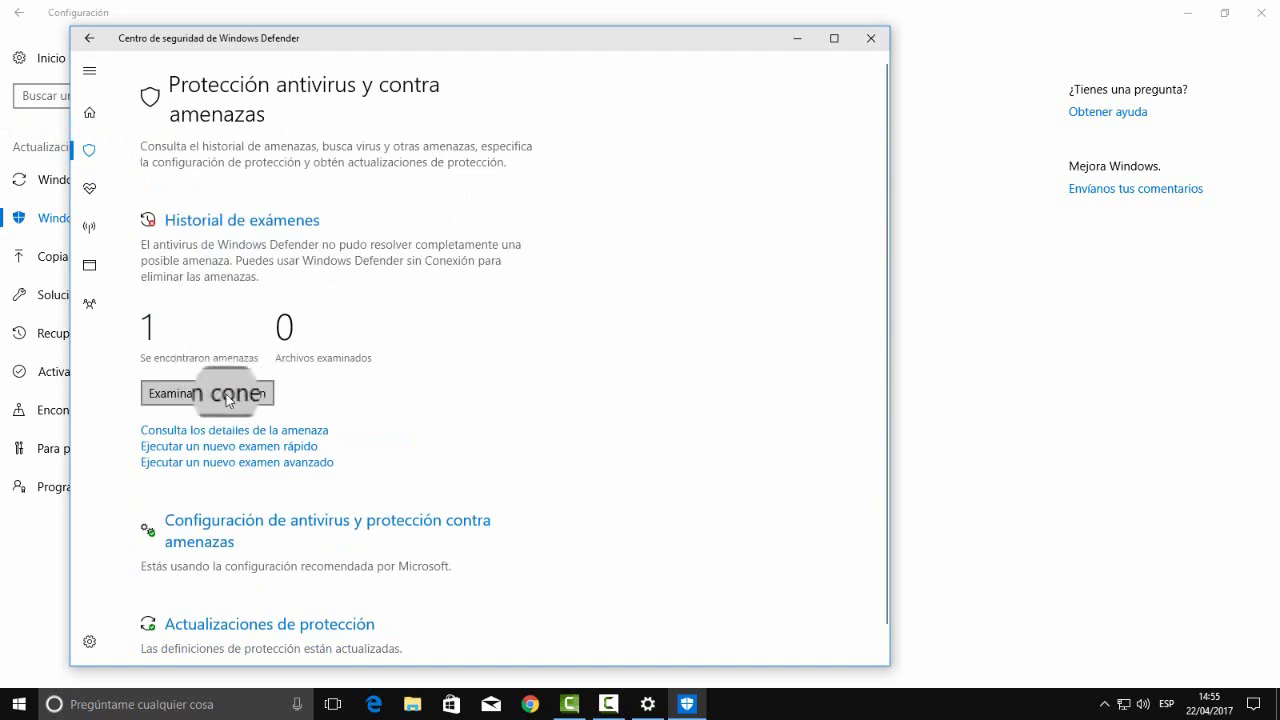
{"action": "left_click", "coordinate": [221, 400]}
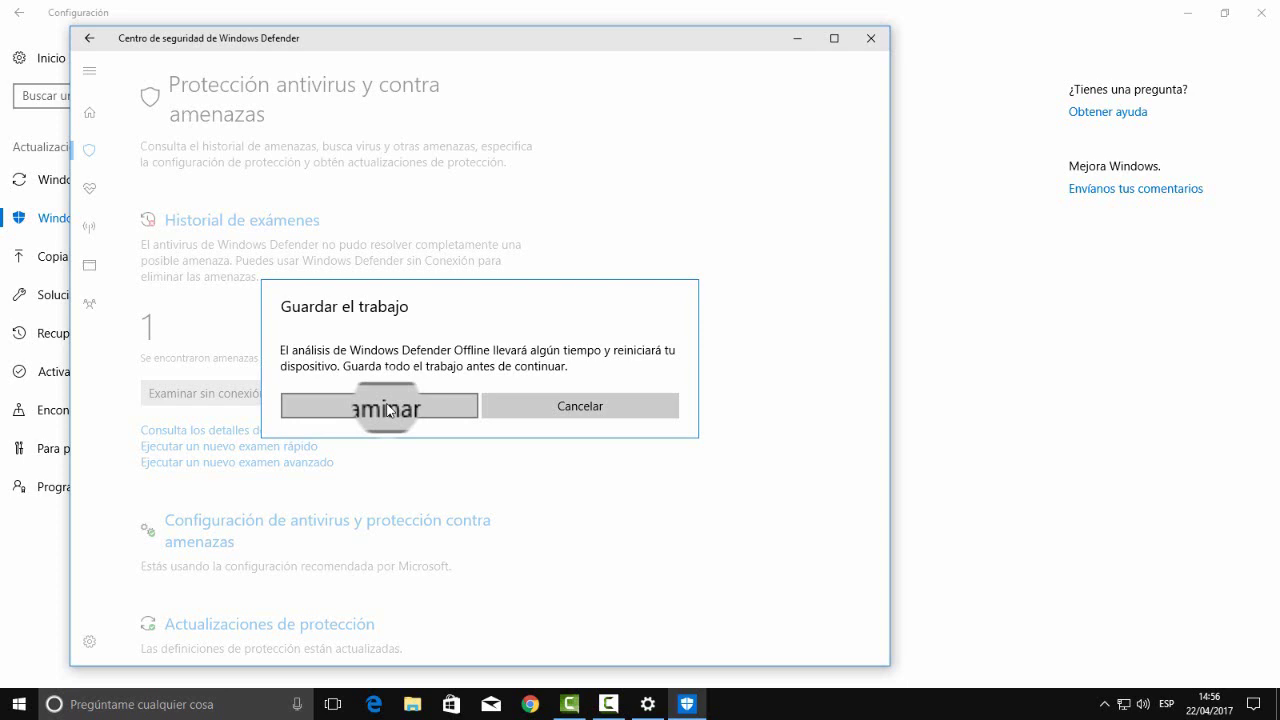
{"action": "left_click", "coordinate": [566, 408]}
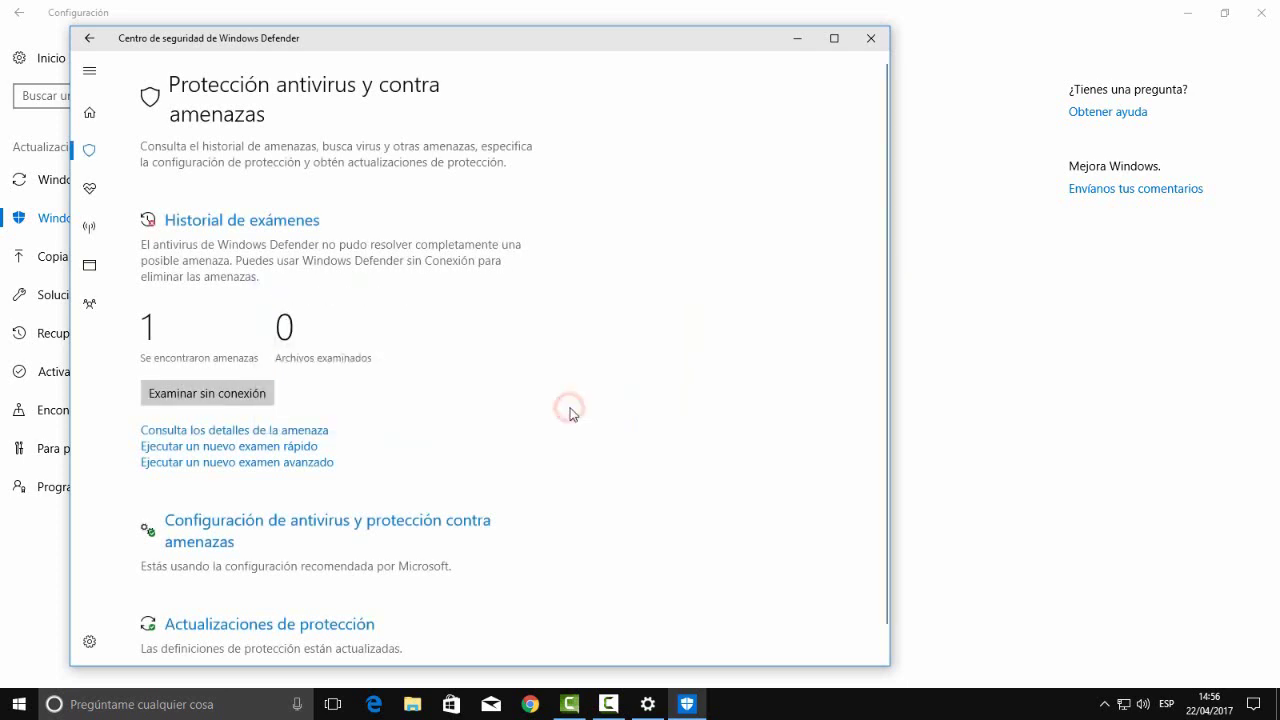
- Return to the security center's home page and view Rendimiento y estado del dispositivo and Firewall y protección de red
{"action": "left_click", "coordinate": [91, 151]}
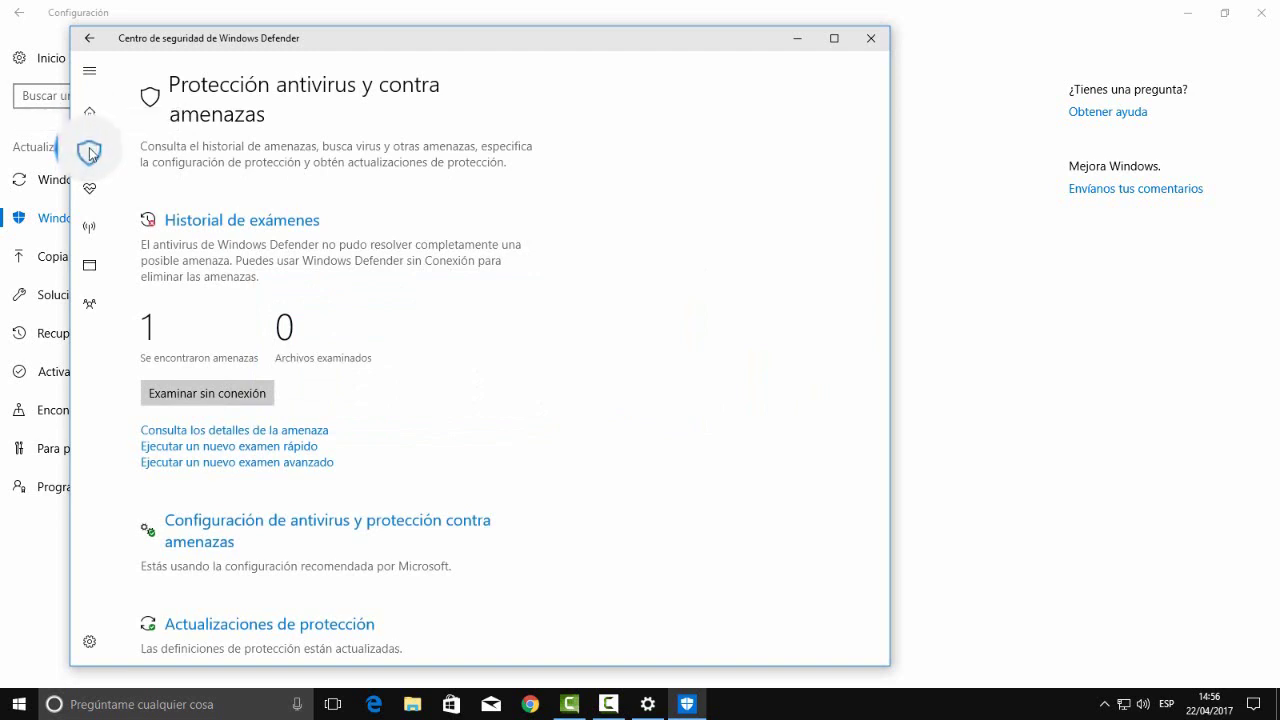
{"action": "left_click", "coordinate": [97, 116]}
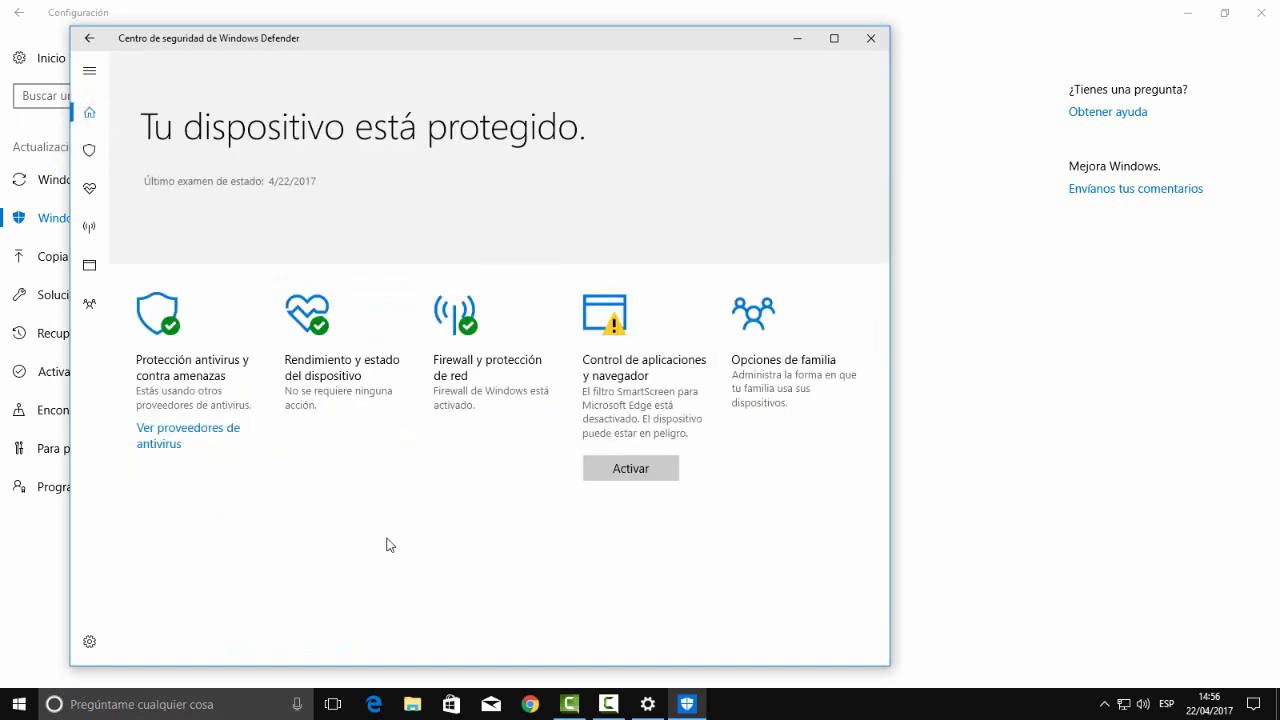
{"action": "left_click", "coordinate": [337, 368]}
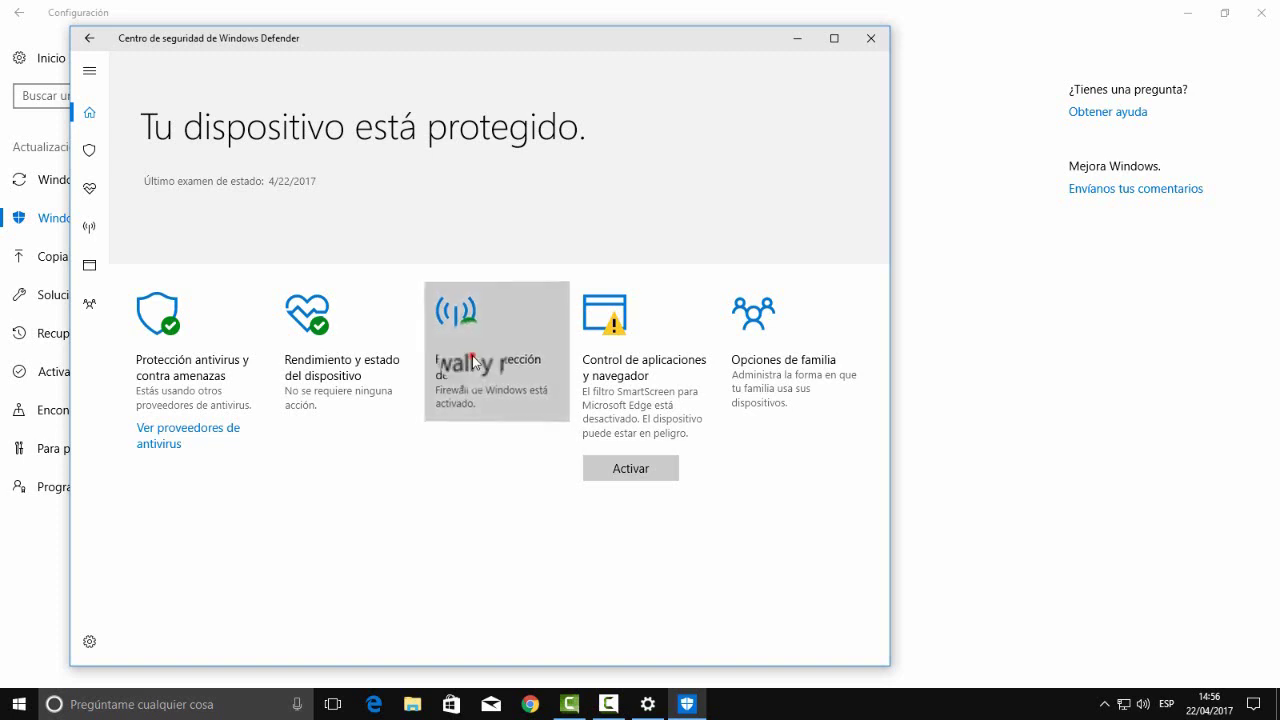
{"action": "left_click", "coordinate": [474, 362]}
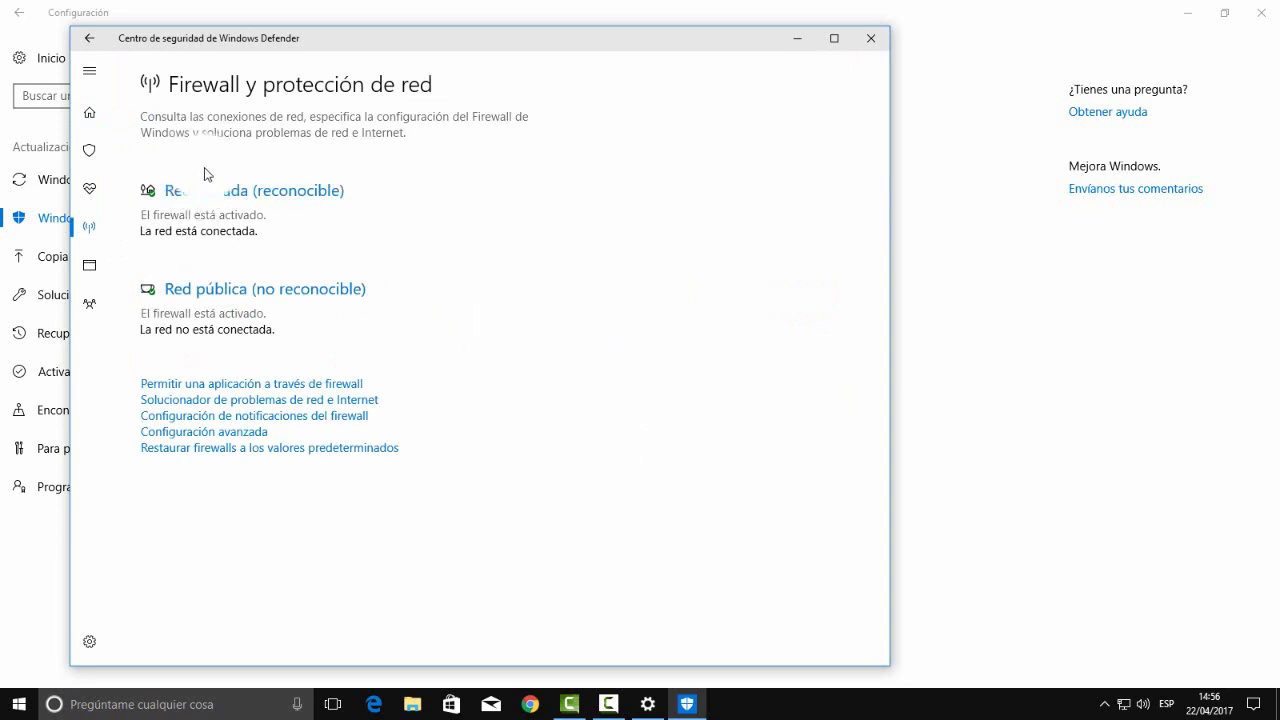
- From the security center's home page, activate the SmartScreen filters for Microsoft Edge and Windows Store apps, and open Opciones de familia
{"action": "left_click", "coordinate": [88, 107]}
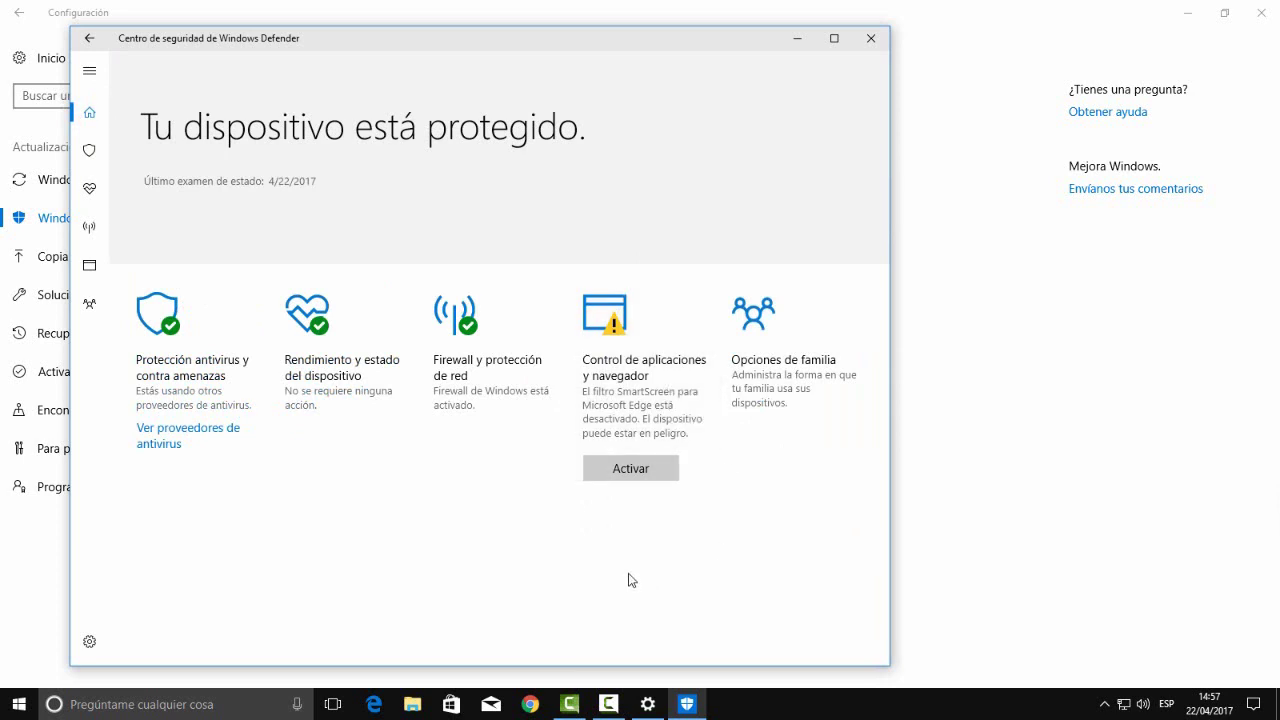
{"action": "left_click", "coordinate": [635, 481]}
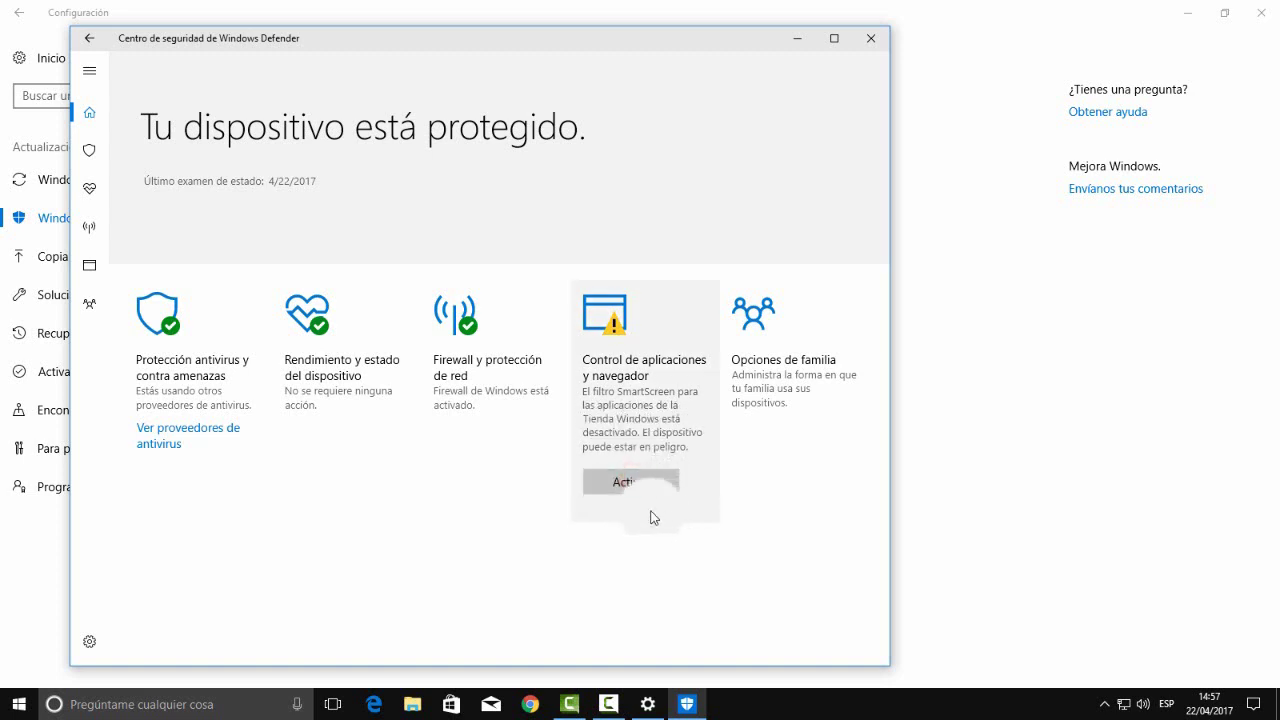
{"action": "left_click", "coordinate": [638, 482]}
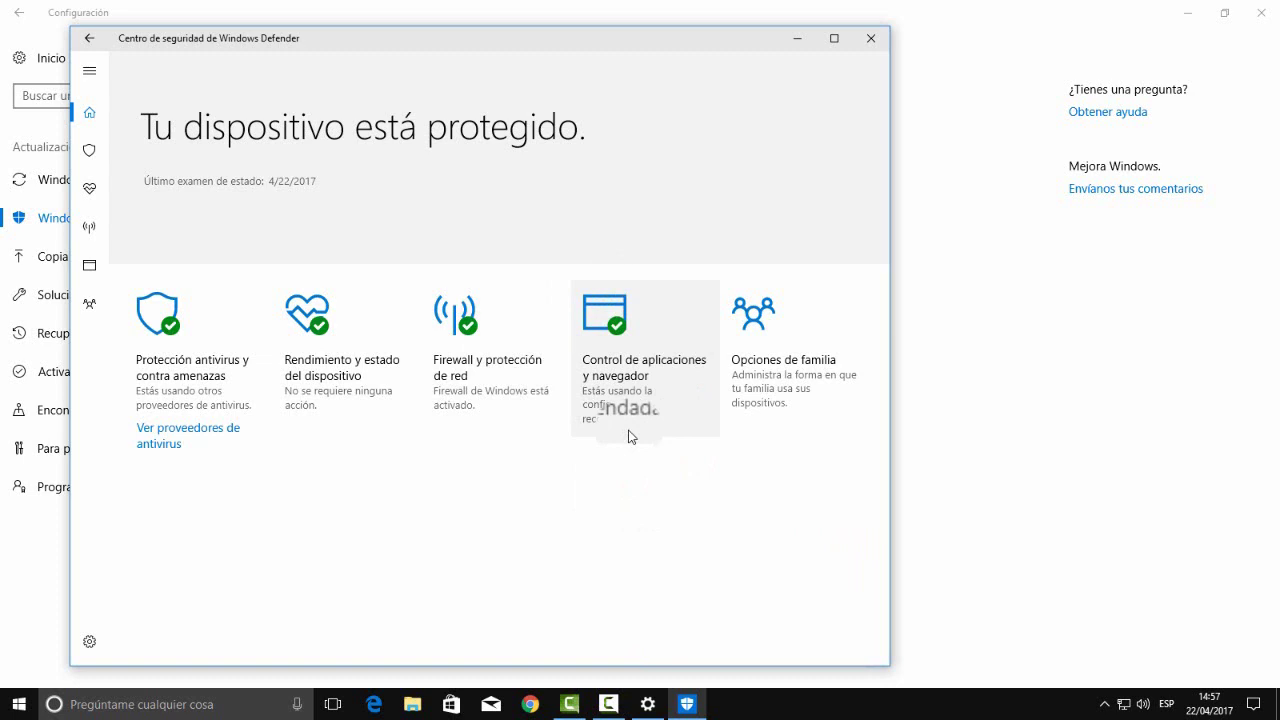
{"action": "left_click", "coordinate": [788, 372]}
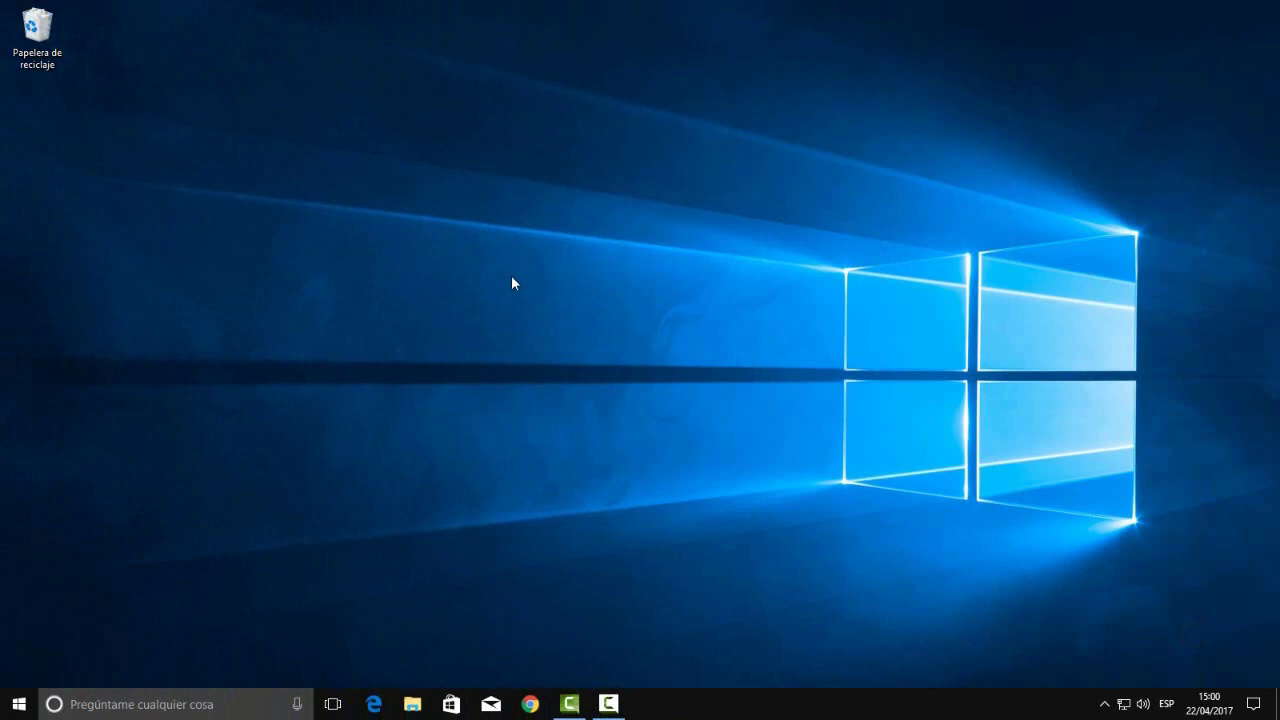
- Open the Solucionar problemas page under Actualización y seguridad in Windows Settings
{"action": "left_click", "coordinate": [18, 704]}
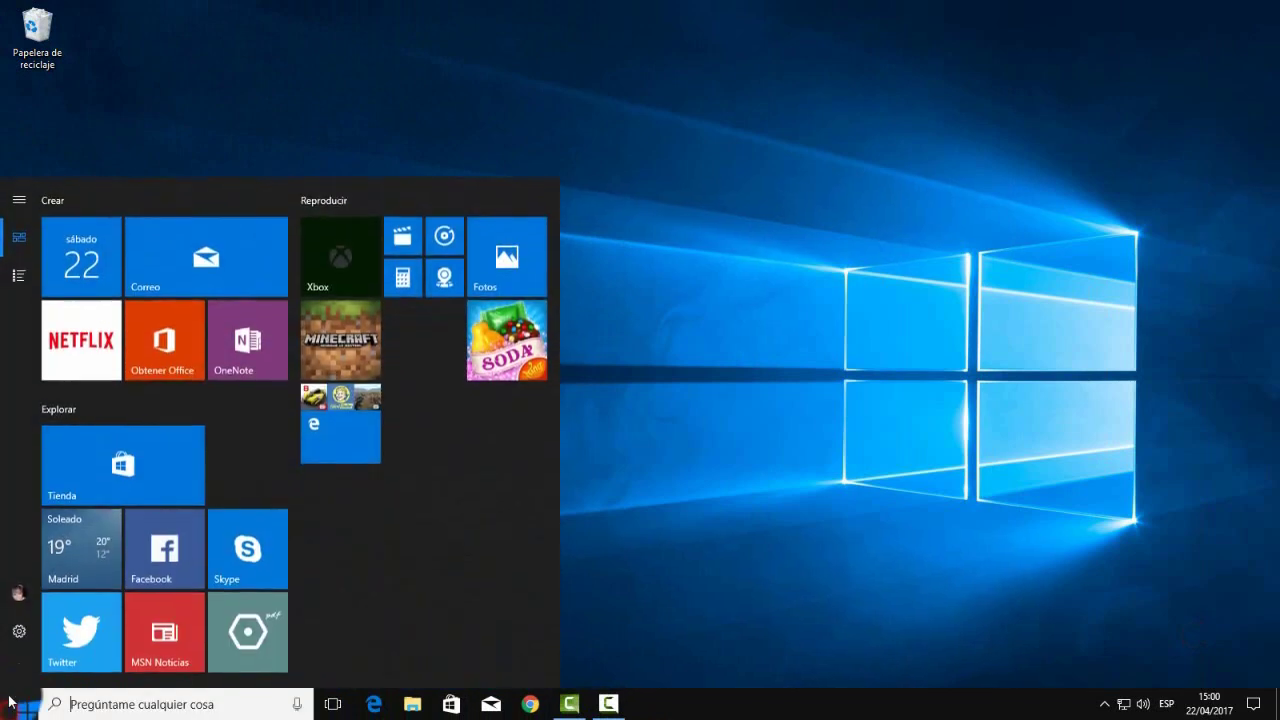
{"action": "left_click", "coordinate": [18, 622]}
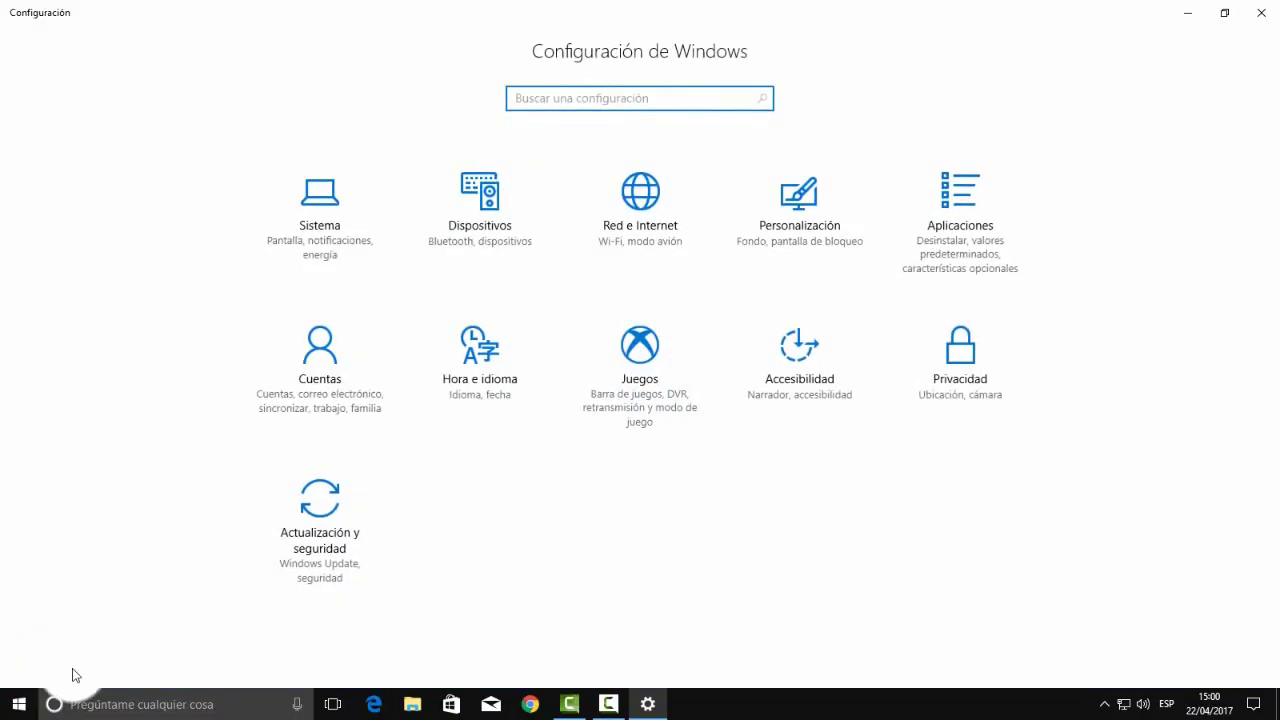
{"action": "left_click", "coordinate": [331, 523]}
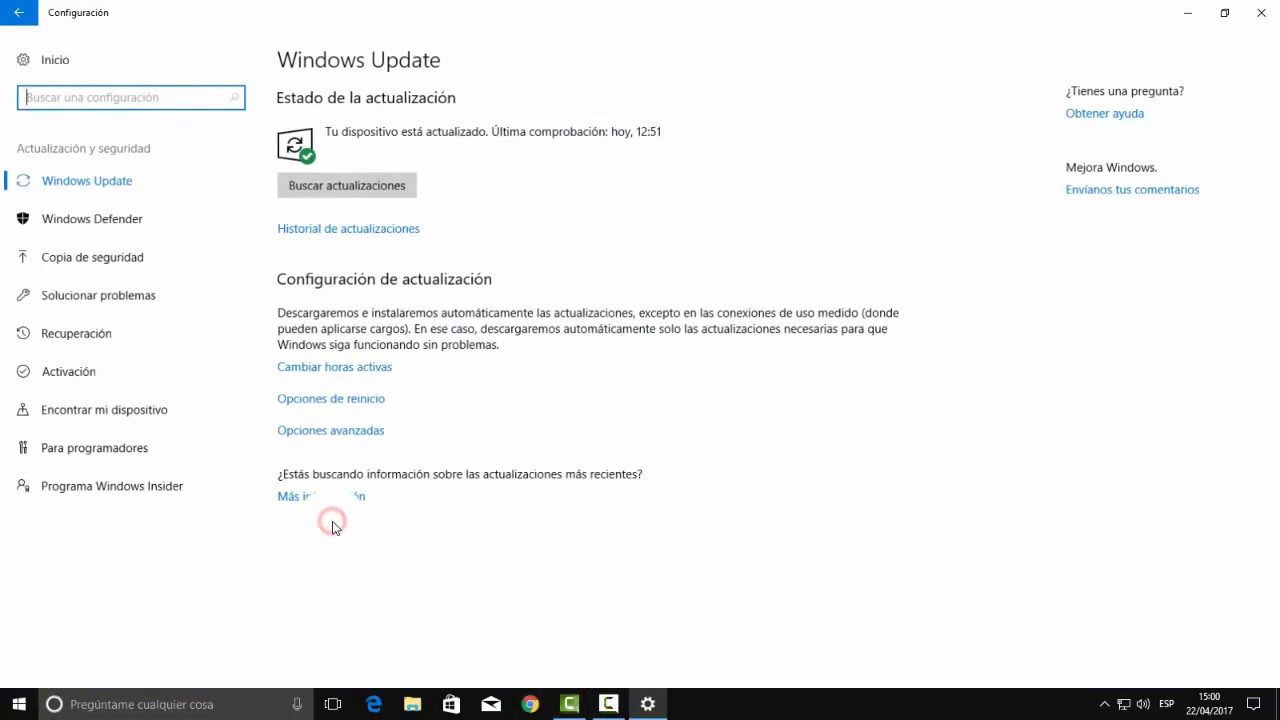
{"action": "left_click", "coordinate": [125, 297]}
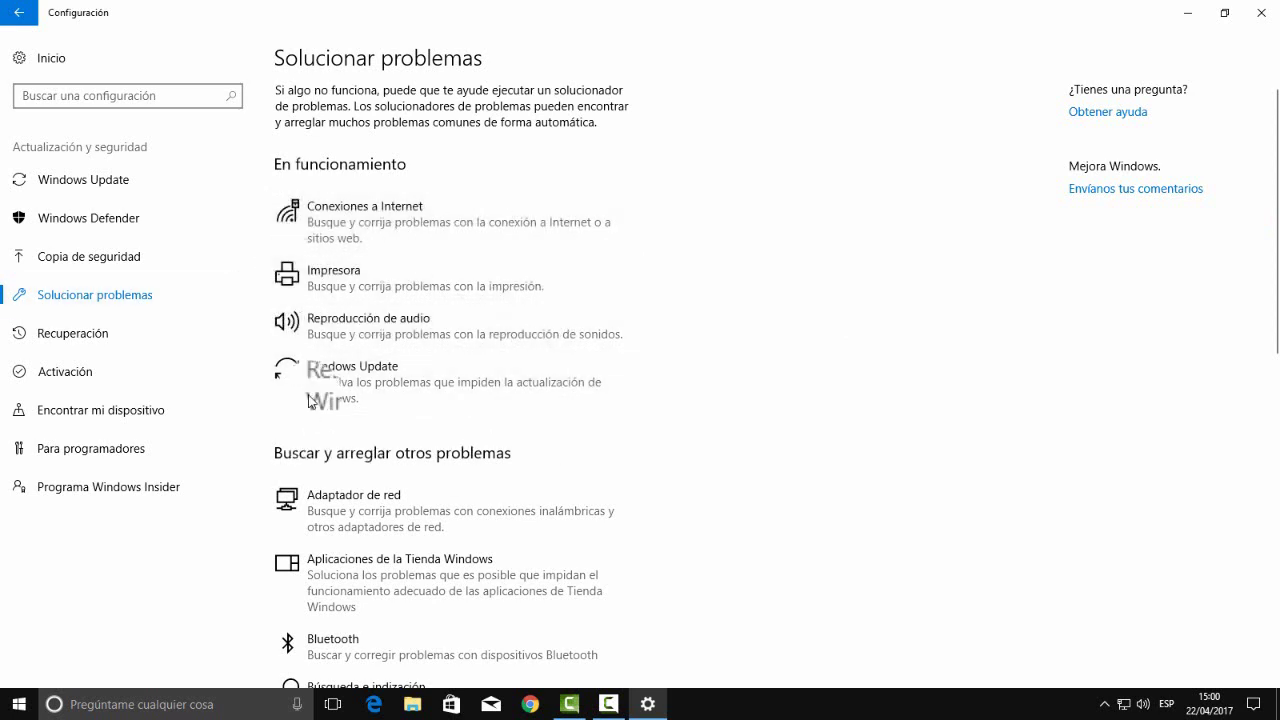
- Review the available troubleshooters and run the one for Conexiones a Internet
{"action": "scroll", "coordinate": [1083, 374], "scroll_direction": "down", "scroll_amount": 3}
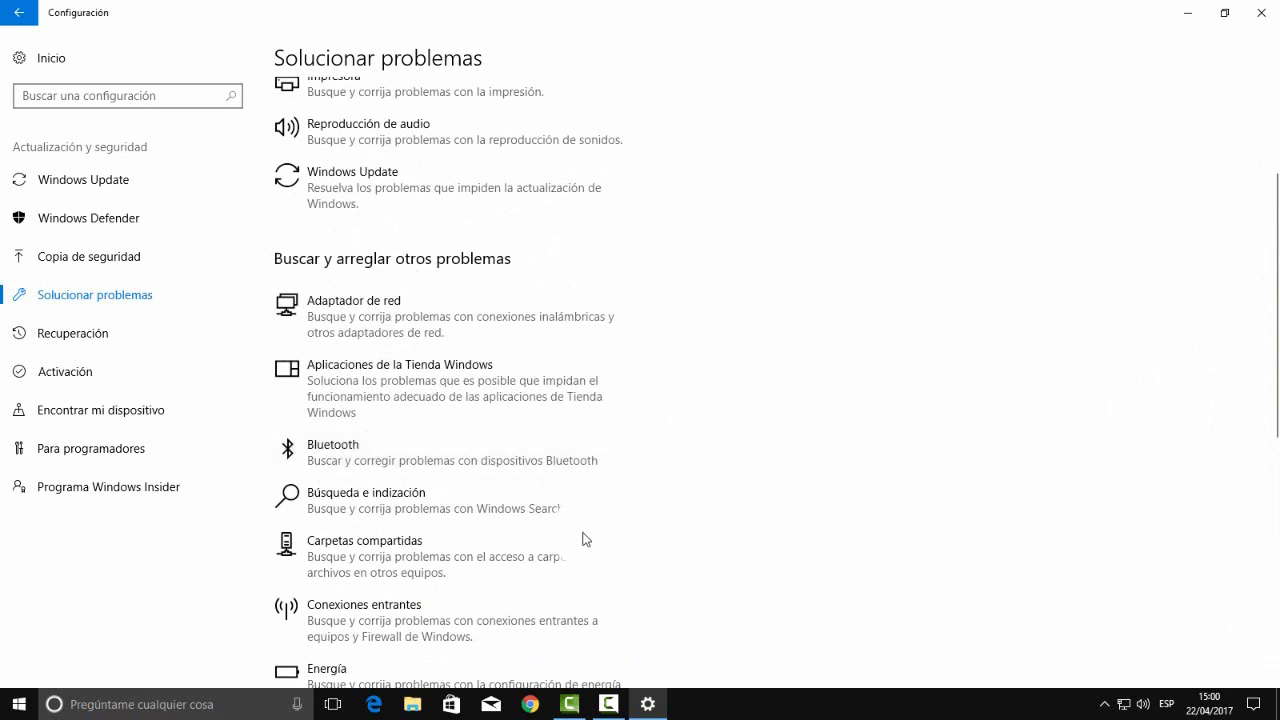
{"action": "scroll", "coordinate": [1272, 350], "scroll_direction": "down", "scroll_amount": 1}
{"action": "scroll", "coordinate": [1277, 350], "scroll_direction": "down", "scroll_amount": 3}
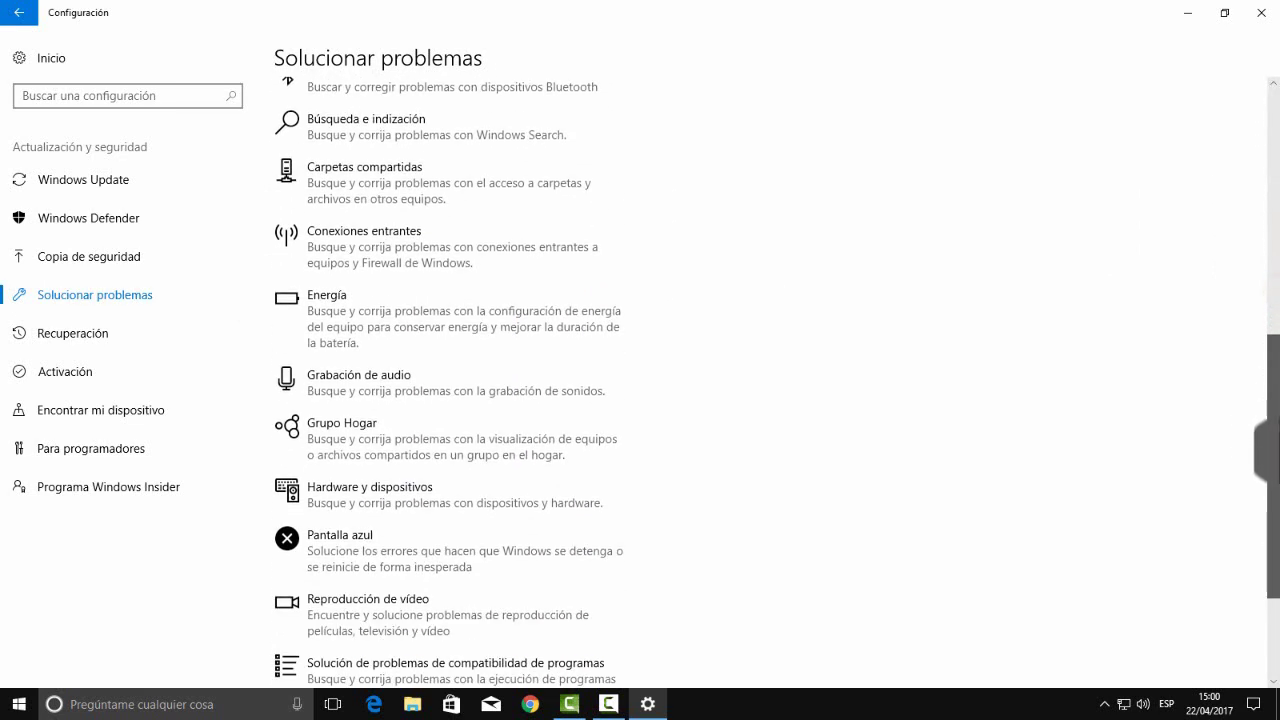
{"action": "scroll", "coordinate": [1277, 300], "scroll_direction": "up", "scroll_amount": 4}
{"action": "left_click_drag", "start_coordinate": [1278, 295], "coordinate": [1275, 213]}
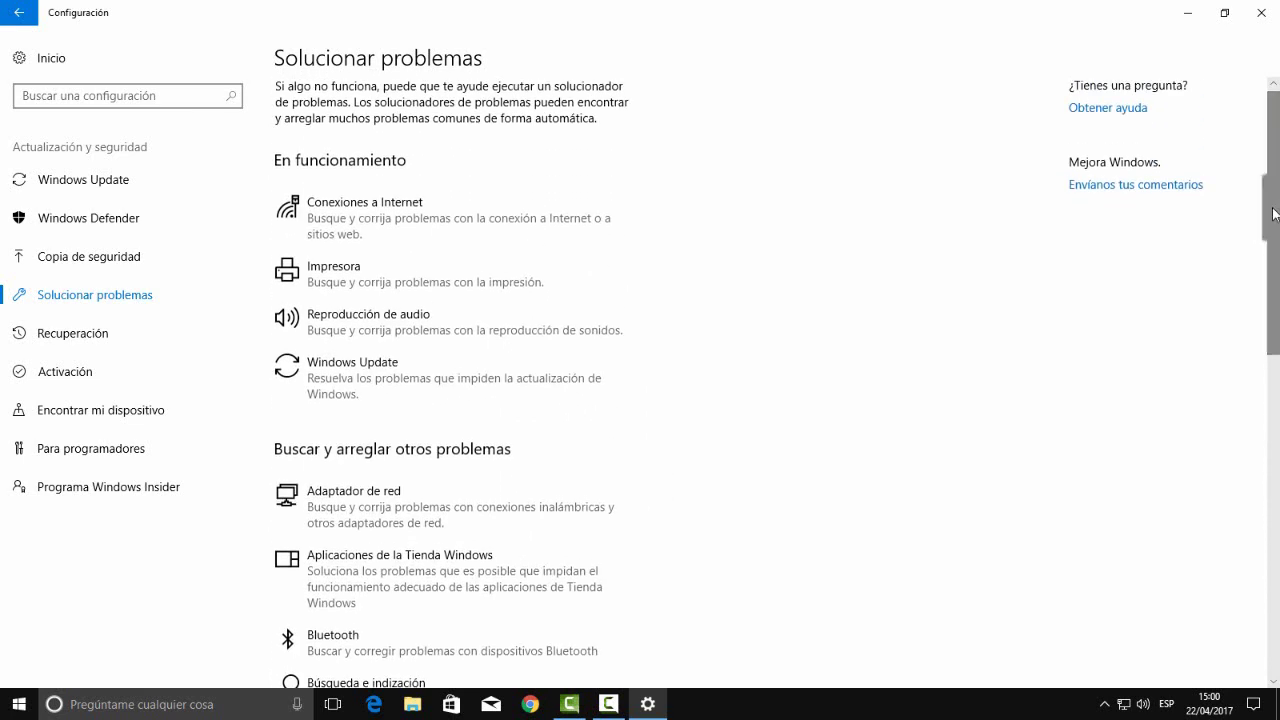
{"action": "left_click", "coordinate": [393, 222]}
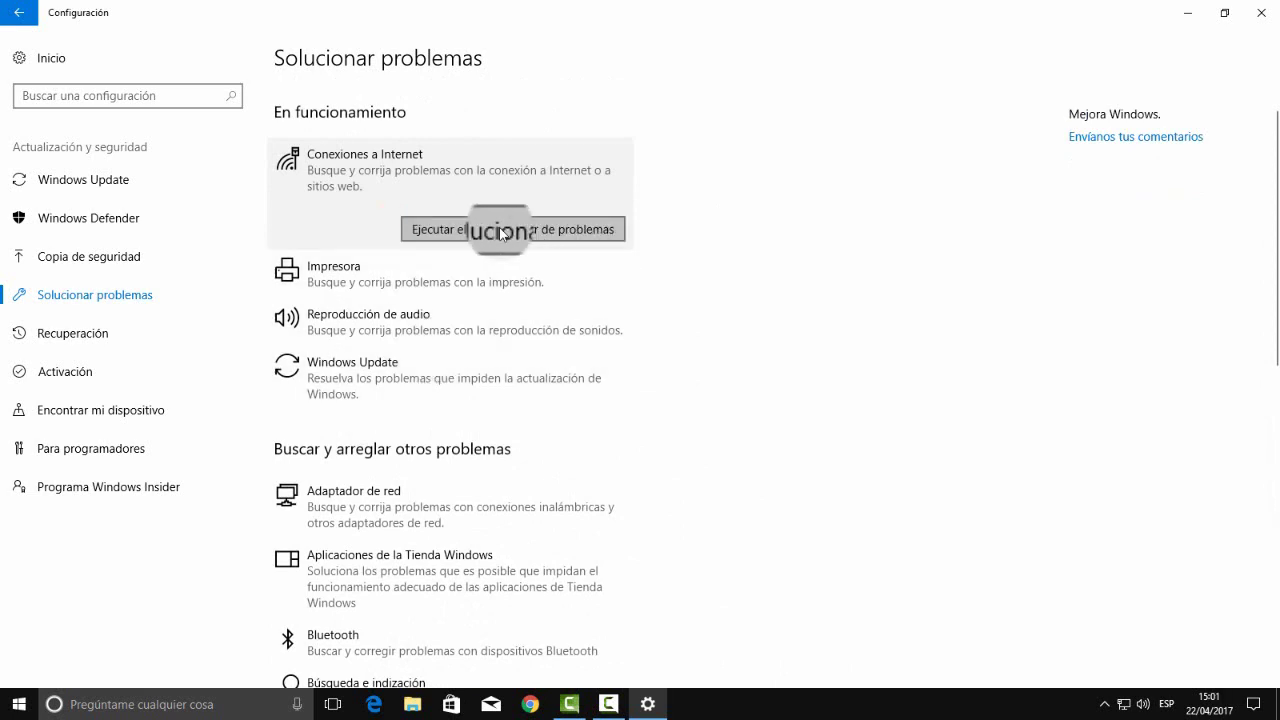
{"action": "left_click", "coordinate": [502, 229]}
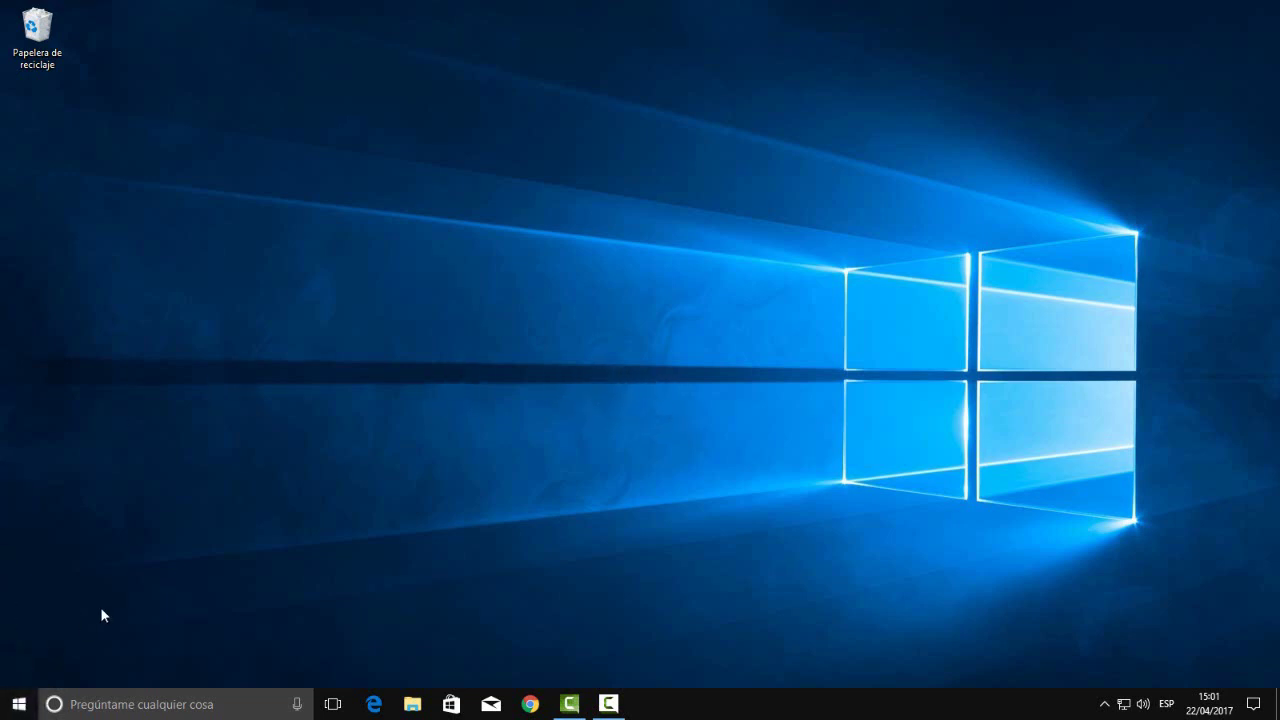
- Open the clean Windows installation information from Recuperación in Actualización y seguridad, allowing the switch to the Windows Defender security center
{"action": "left_click", "coordinate": [18, 704]}
{"action": "left_click", "coordinate": [18, 632]}
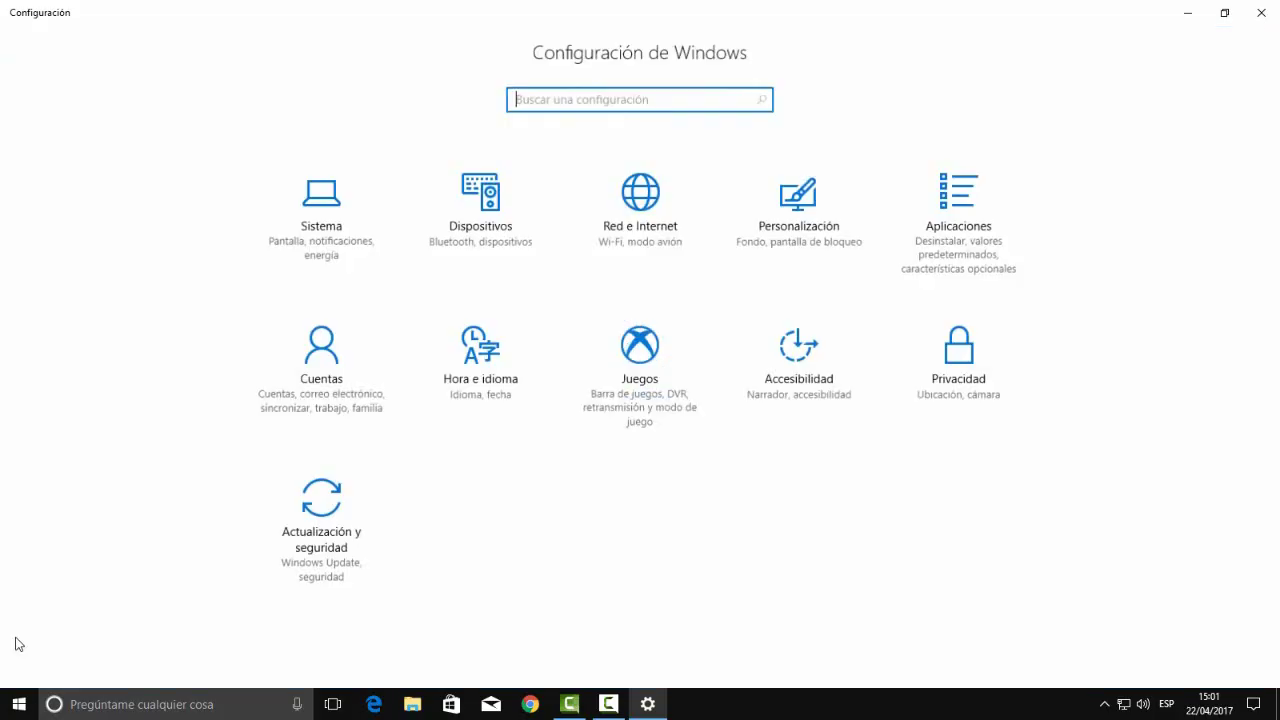
{"action": "left_click", "coordinate": [331, 512]}
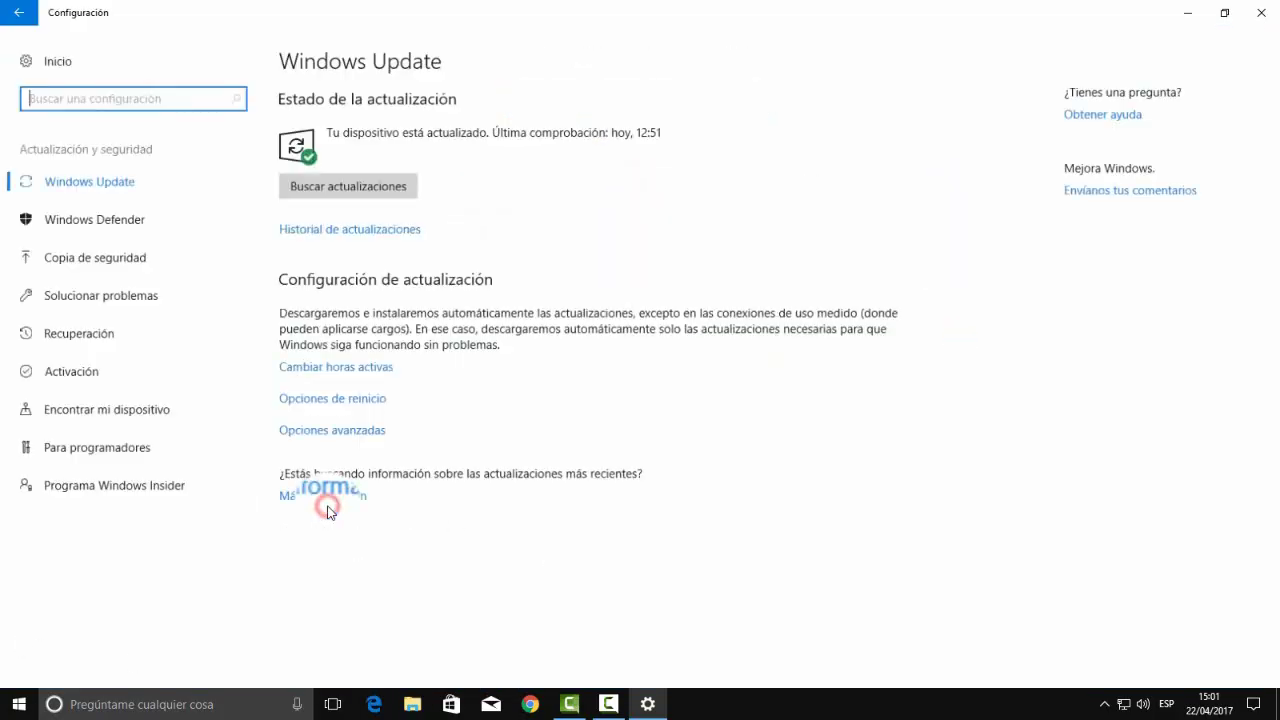
{"action": "left_click", "coordinate": [88, 340]}
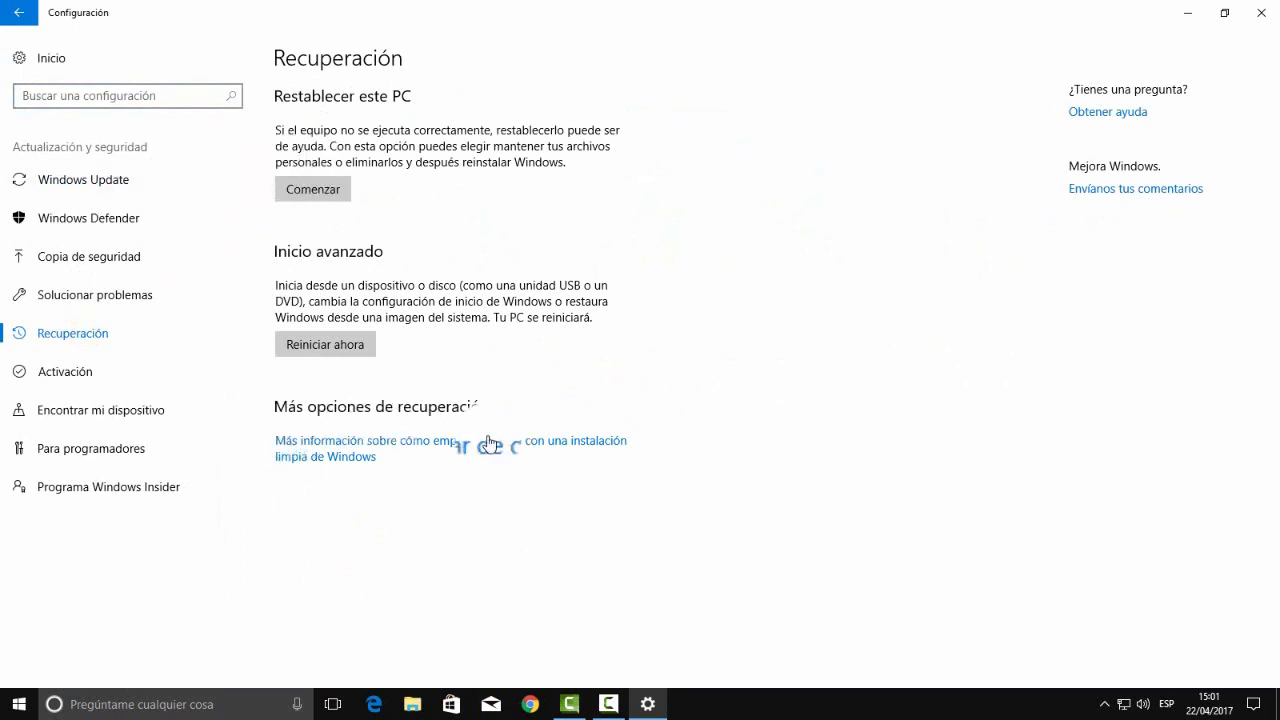
{"action": "left_click", "coordinate": [338, 450]}
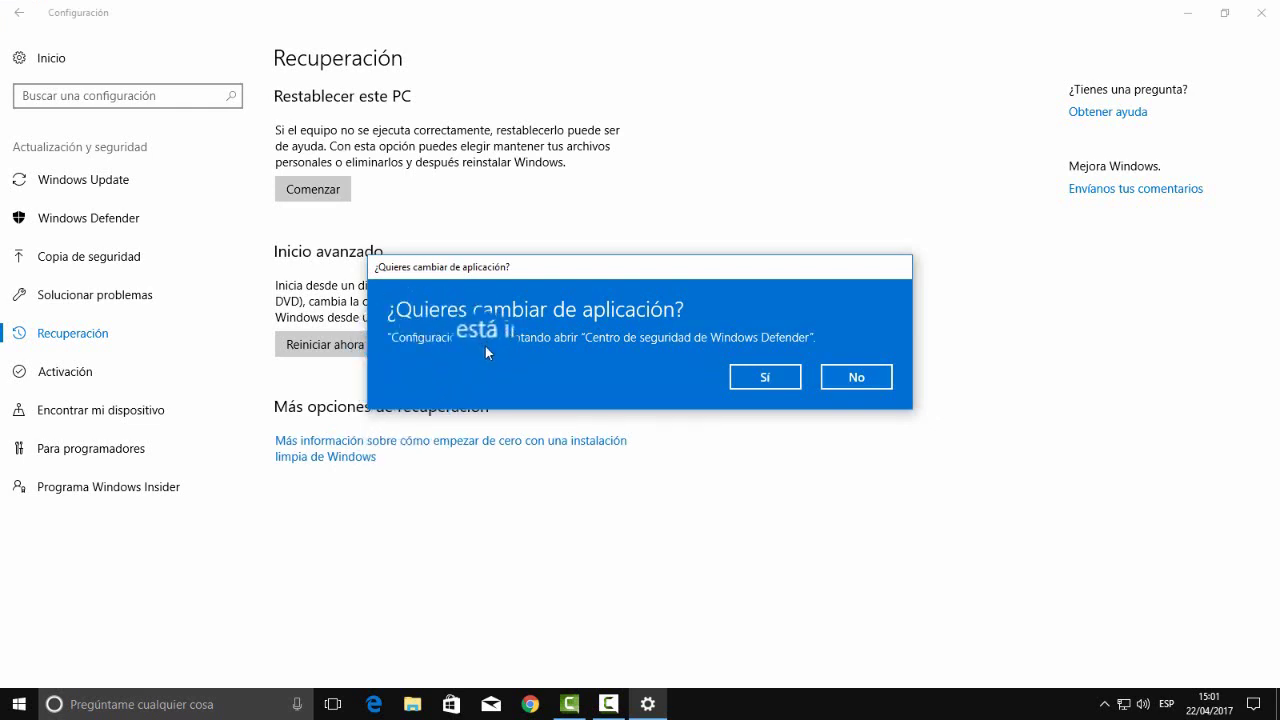
{"action": "left_click", "coordinate": [781, 377]}
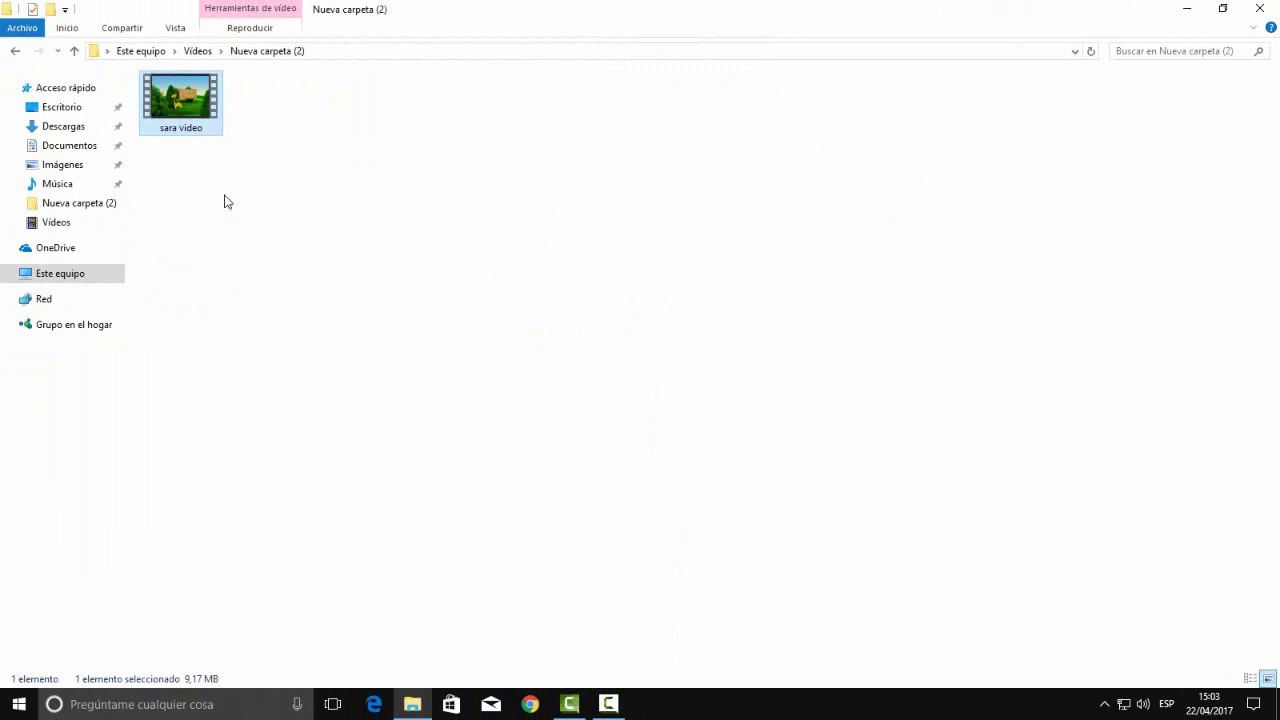
- Play the video in Nueva carpeta (2) with Películas y TV, restore the player window down and switch it to Mini mode
{"action": "double_click", "coordinate": [181, 100]}
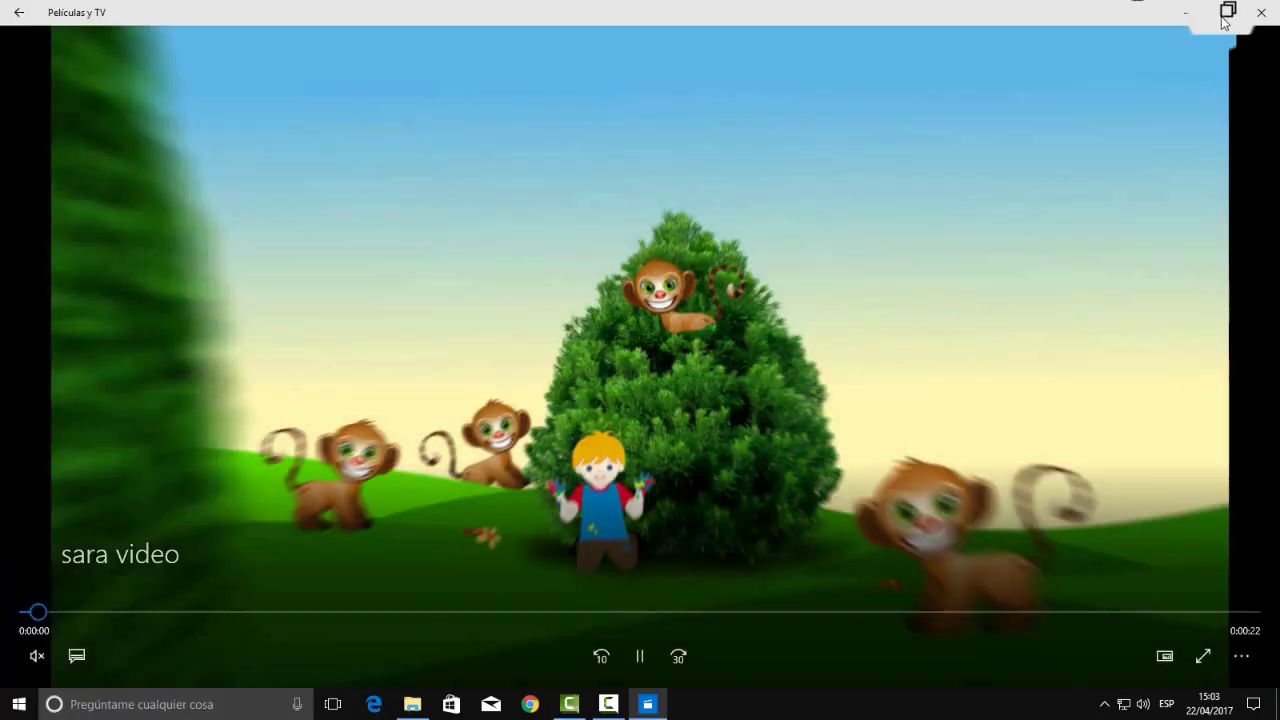
{"action": "left_click", "coordinate": [1226, 14]}
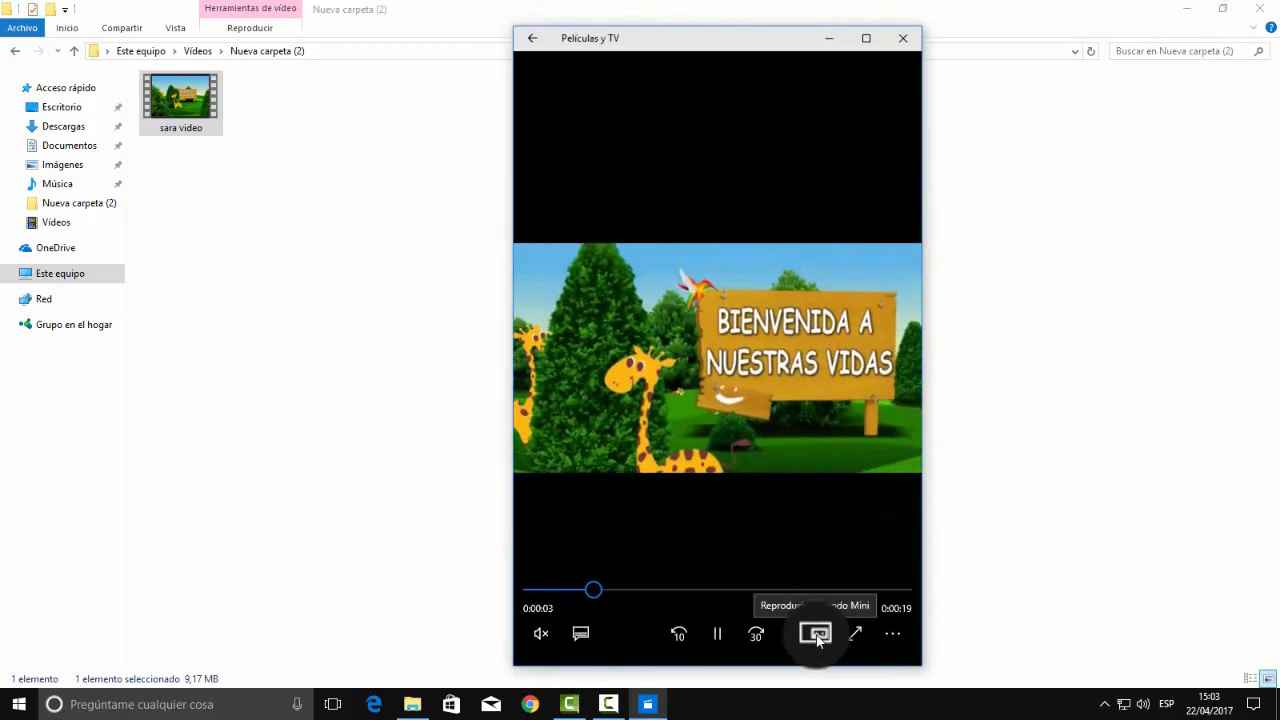
{"action": "left_click", "coordinate": [815, 633]}
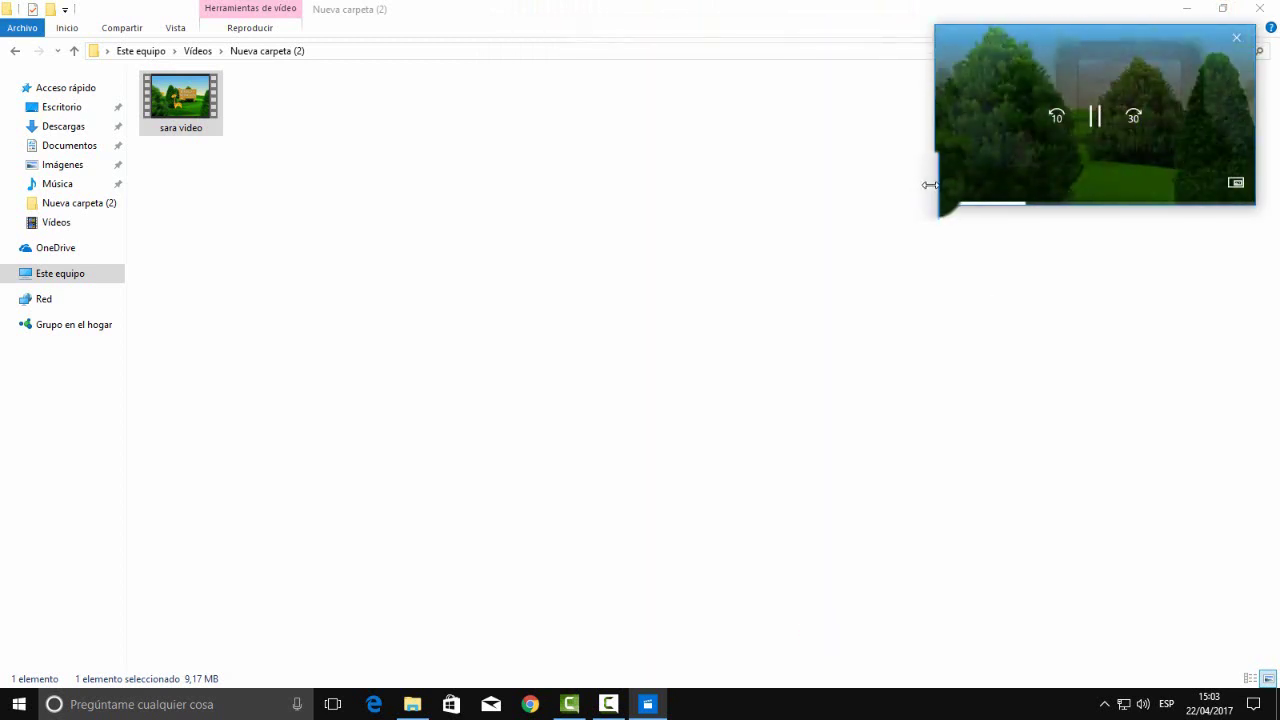
- Reduce the mini player's width and height, return it to the normal player view and close the player
{"action": "left_click_drag", "start_coordinate": [931, 185], "coordinate": [1032, 195]}
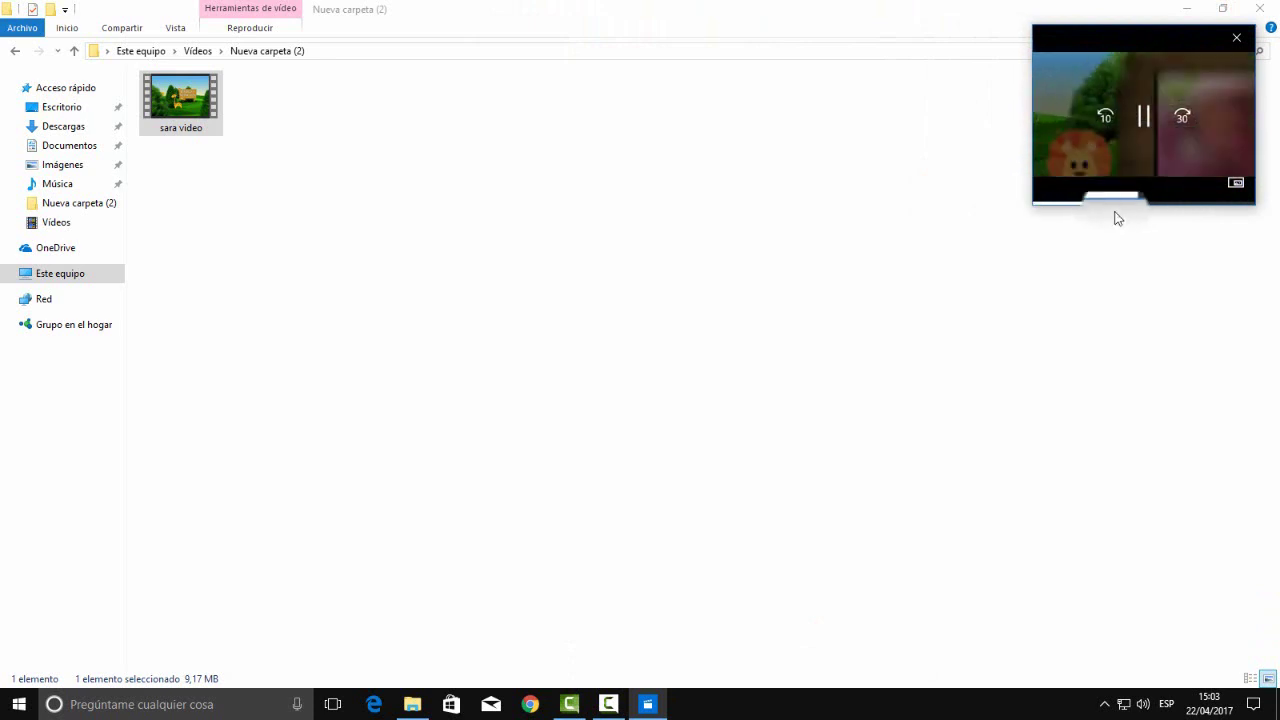
{"action": "left_click_drag", "start_coordinate": [1124, 209], "coordinate": [1129, 154]}
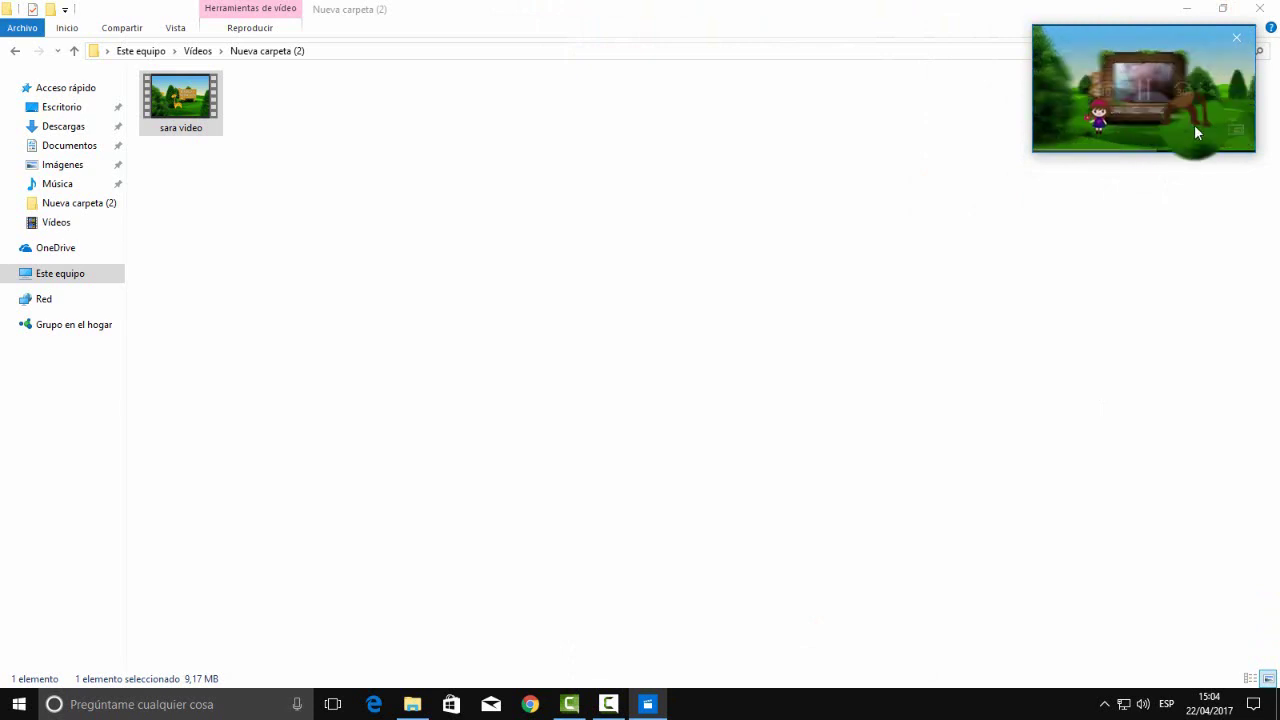
{"action": "left_click", "coordinate": [1236, 132]}
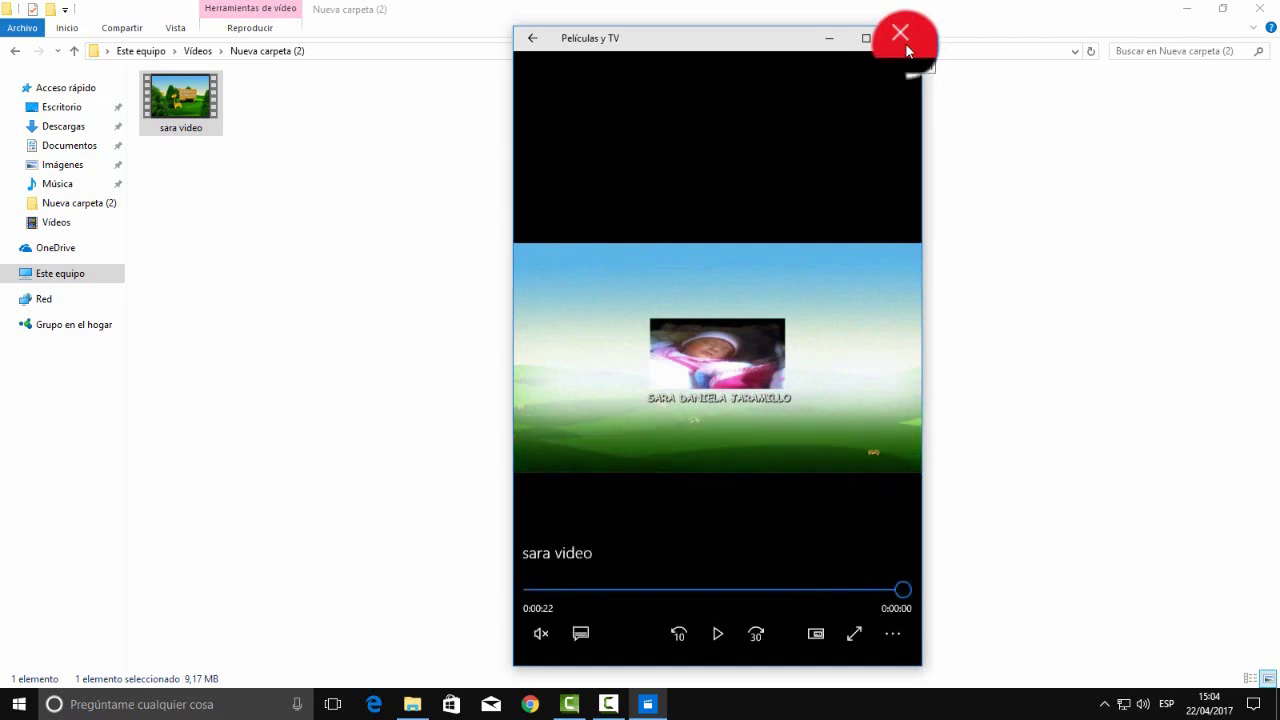
{"action": "left_click", "coordinate": [905, 43]}
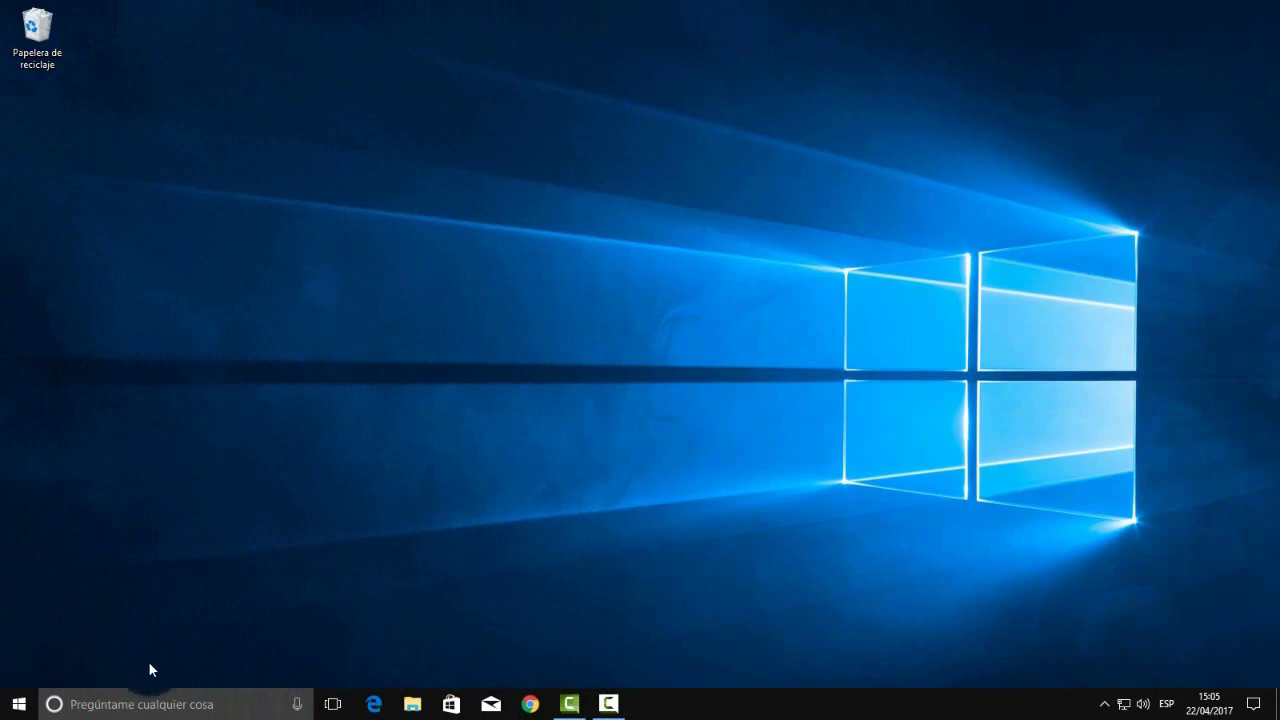
- Search Windows for "pelic", open the Películas y TV app and maximize its window
{"action": "left_click", "coordinate": [126, 704]}
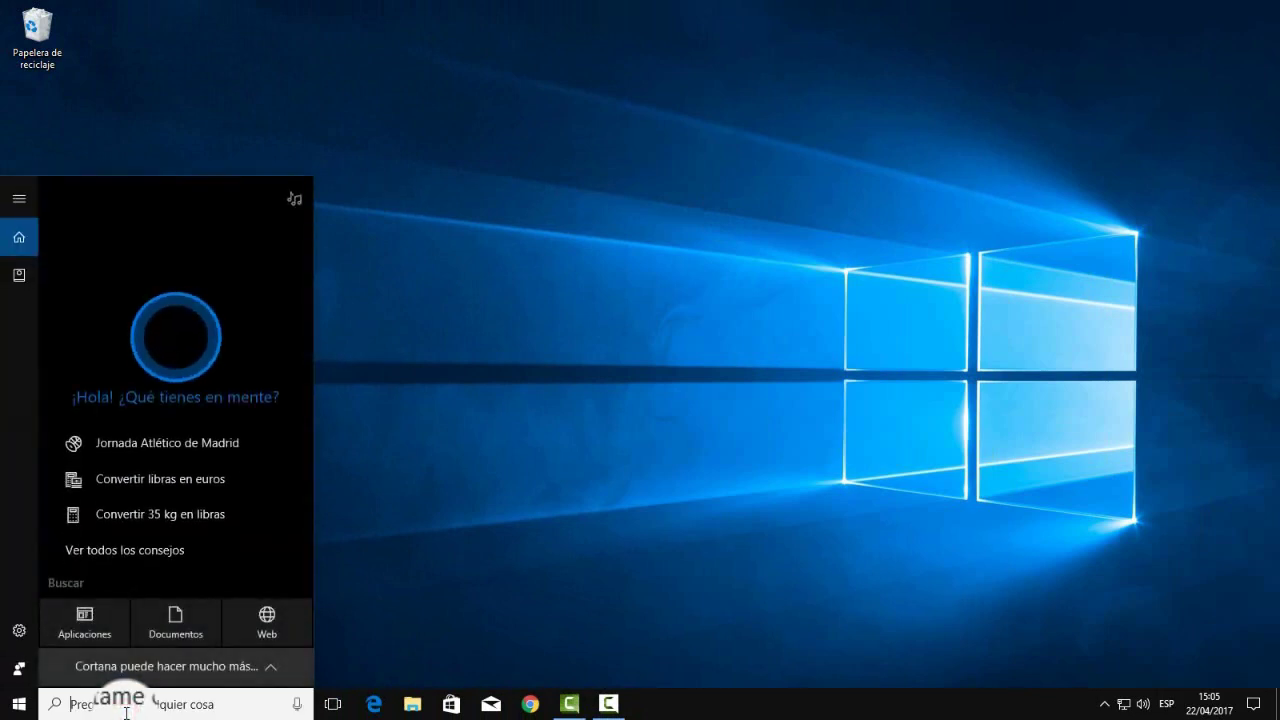
{"action": "type", "text": "pelic"}
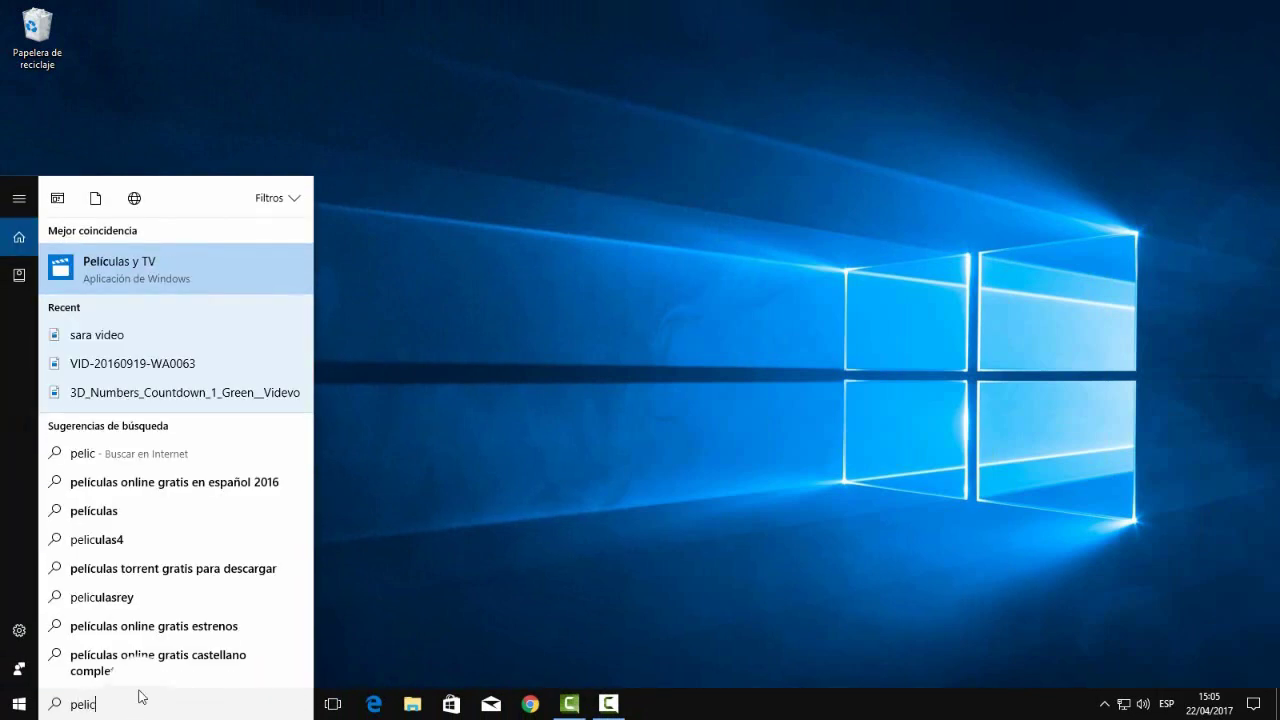
{"action": "left_click", "coordinate": [143, 266]}
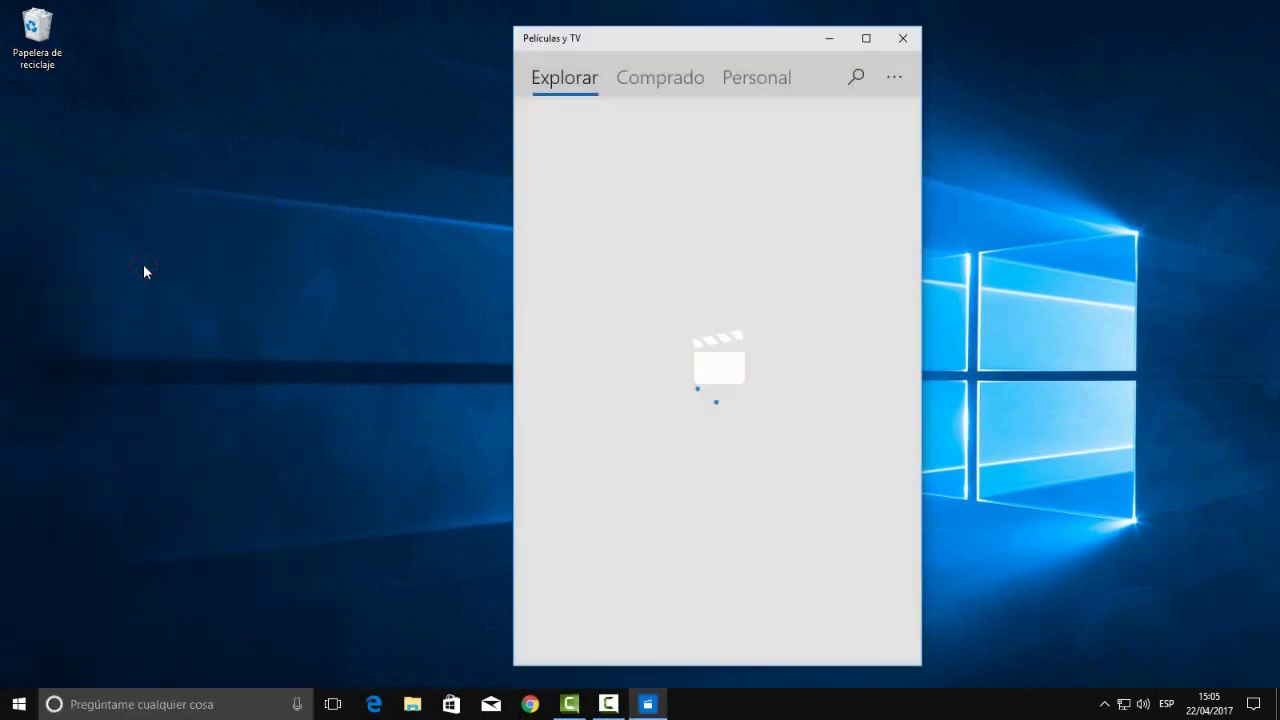
{"action": "left_click", "coordinate": [872, 40]}
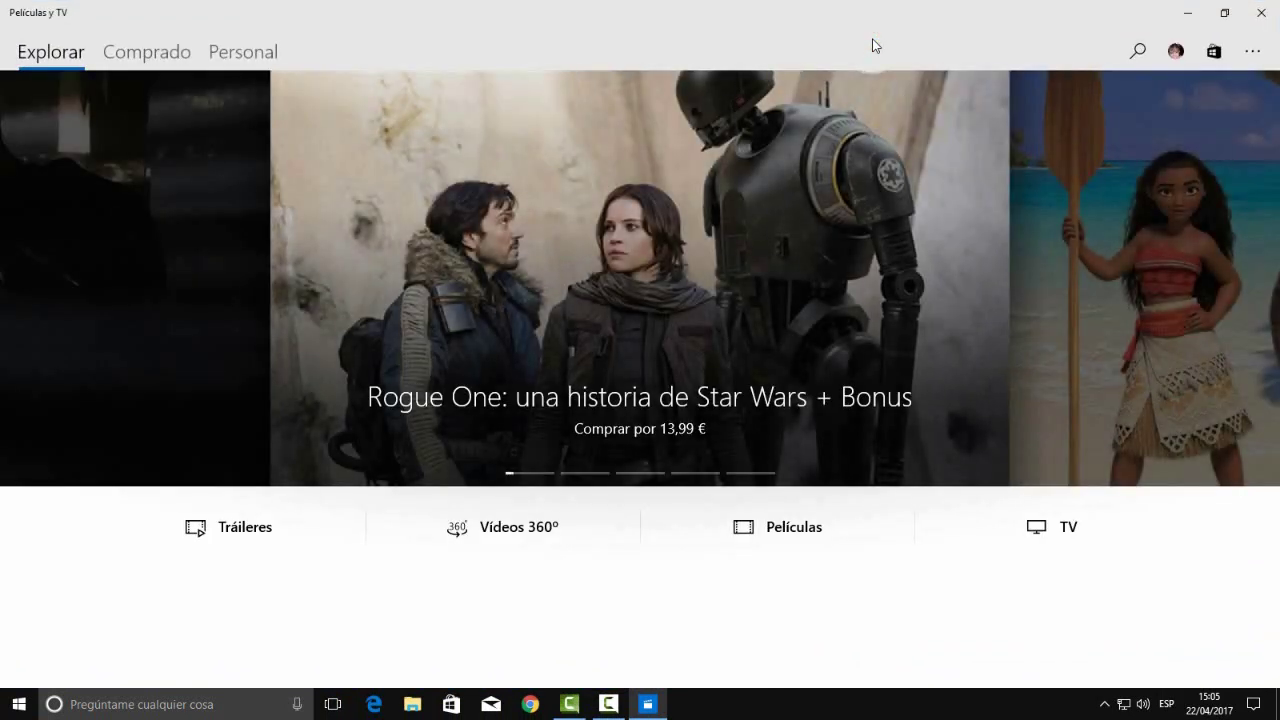
- Play the Rogue One: una historia de Star Wars trailer from the Tráileres section and return to the Explorar start page
{"action": "left_click", "coordinate": [234, 534]}
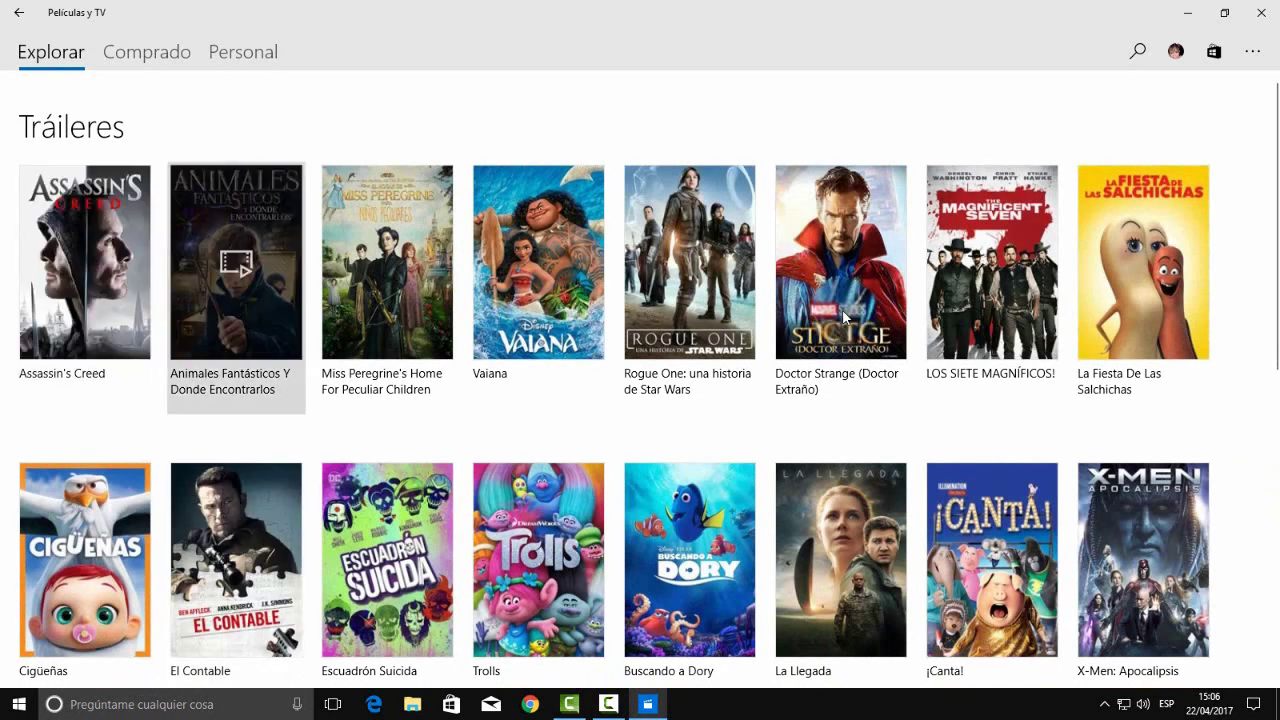
{"action": "left_click", "coordinate": [685, 275]}
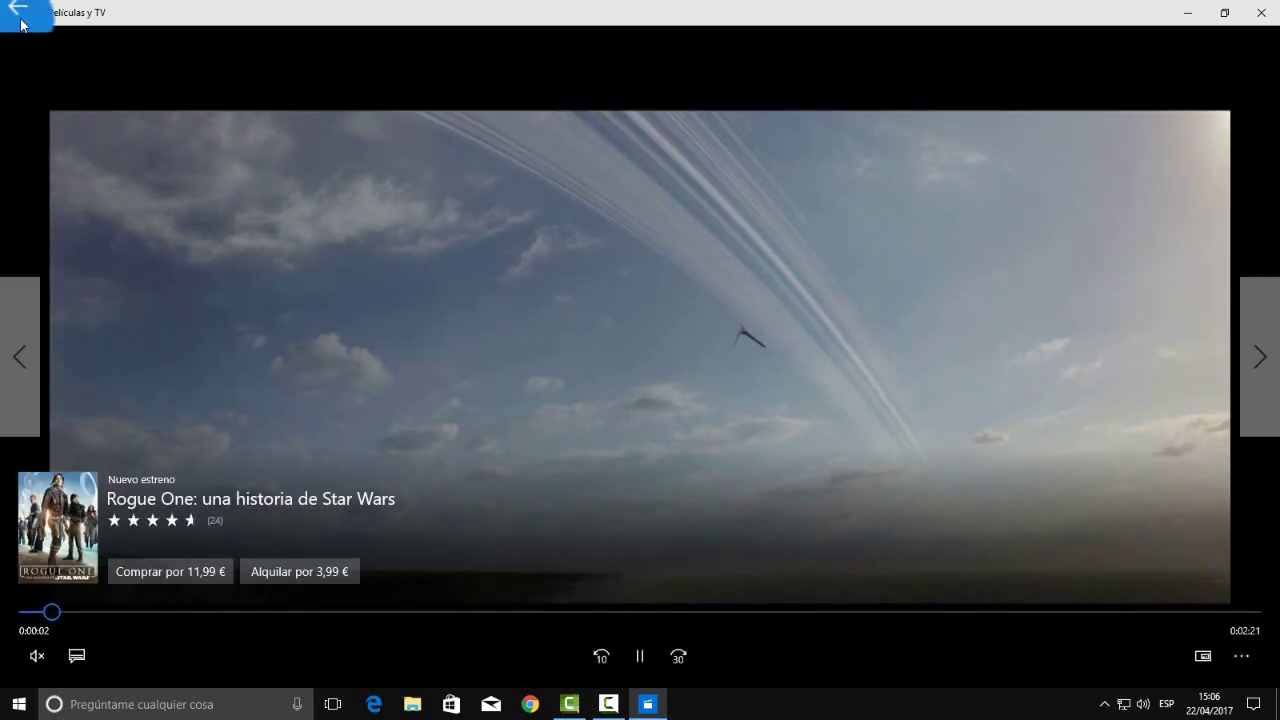
{"action": "left_click", "coordinate": [20, 14]}
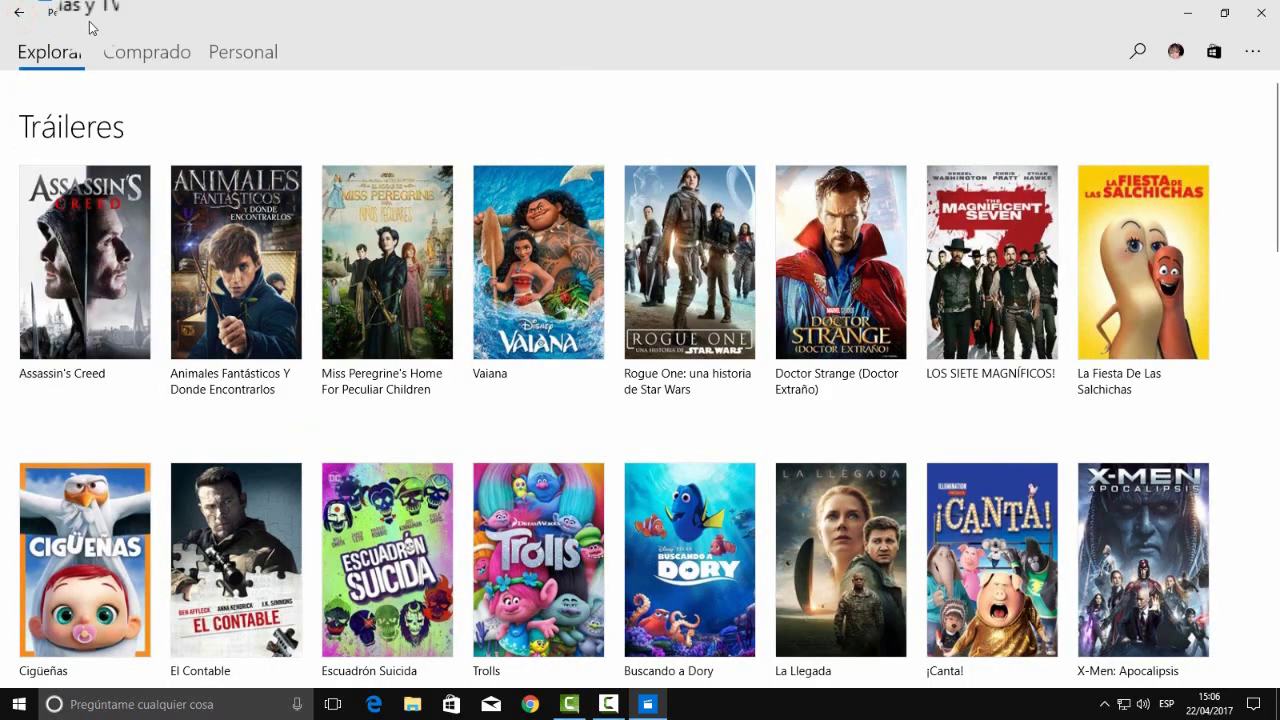
{"action": "left_click", "coordinate": [20, 14]}
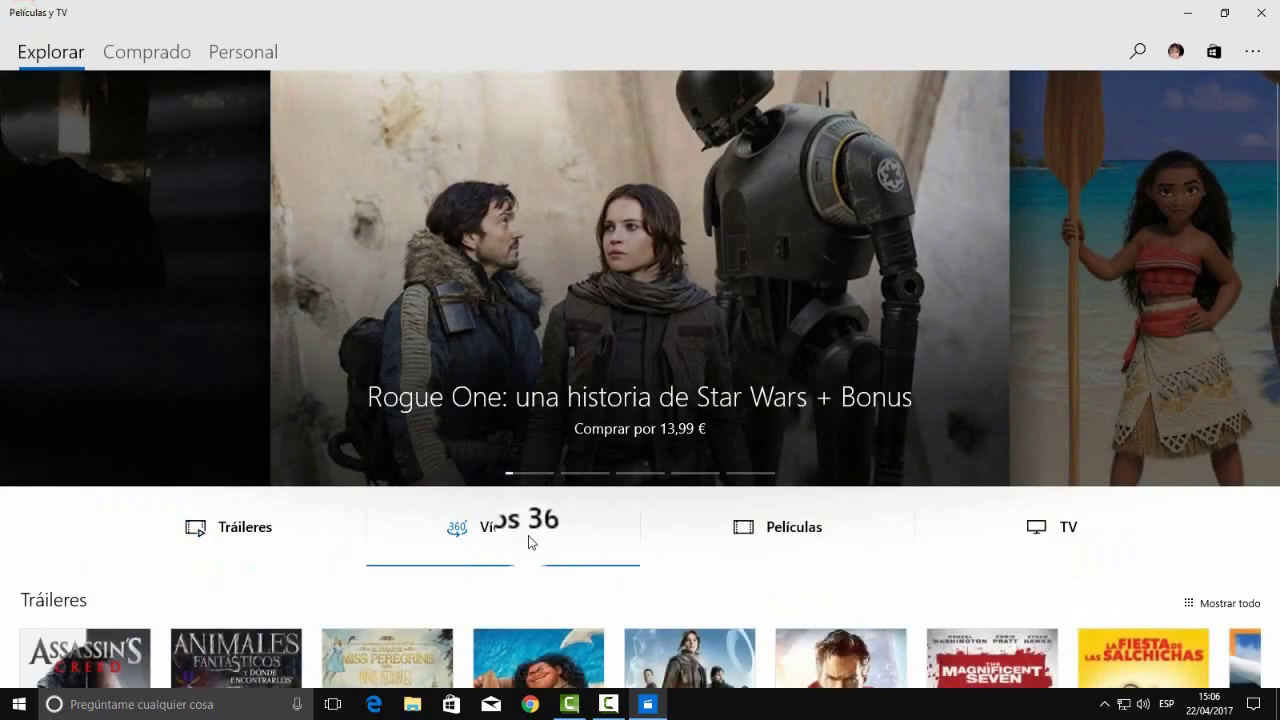
- Open the Películas section and view the store page of El Renacido
{"action": "left_click", "coordinate": [794, 530]}
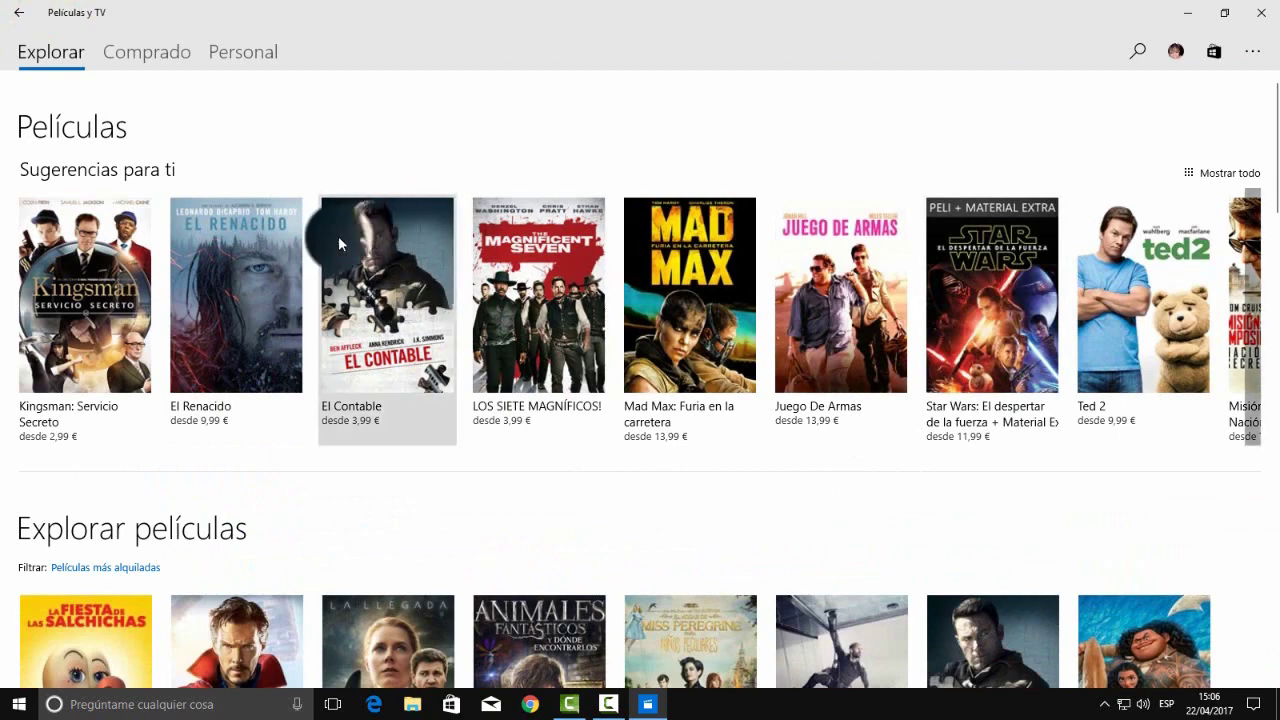
{"action": "left_click", "coordinate": [233, 292]}
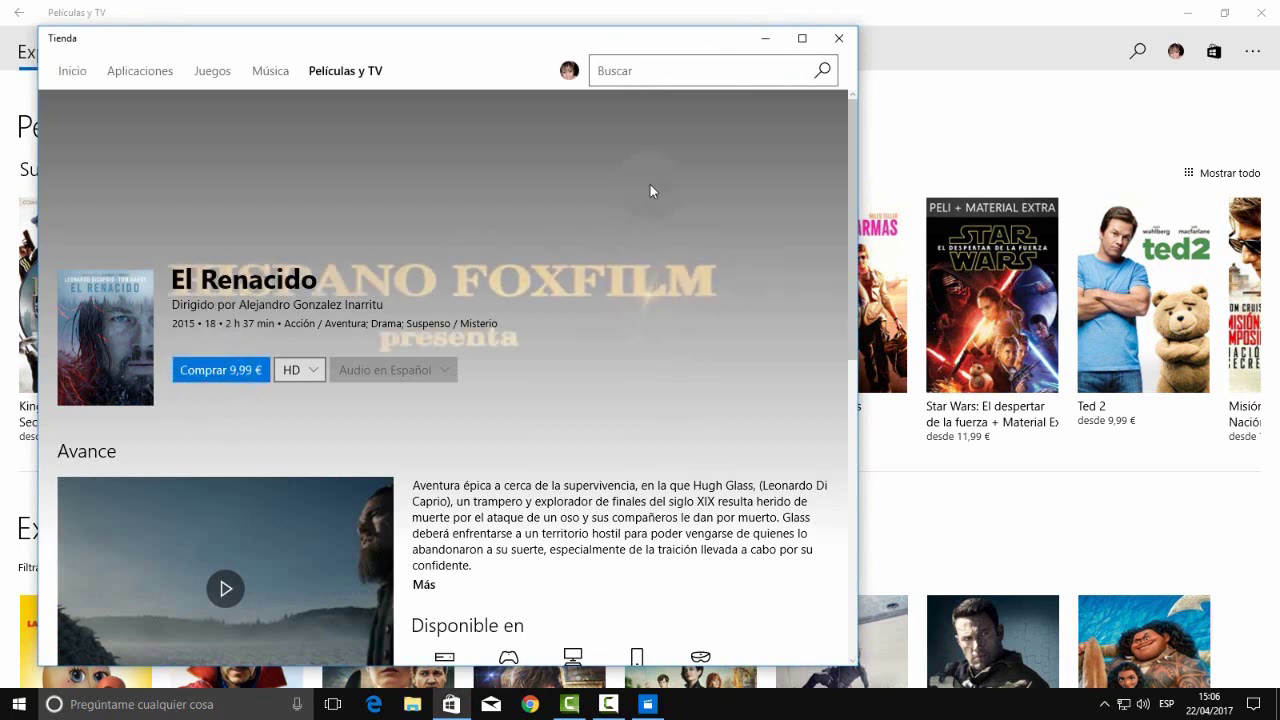
- Close the El Renacido store page, return to the Explorar start page and view the featured programmes in the TV section
{"action": "left_click", "coordinate": [840, 38]}
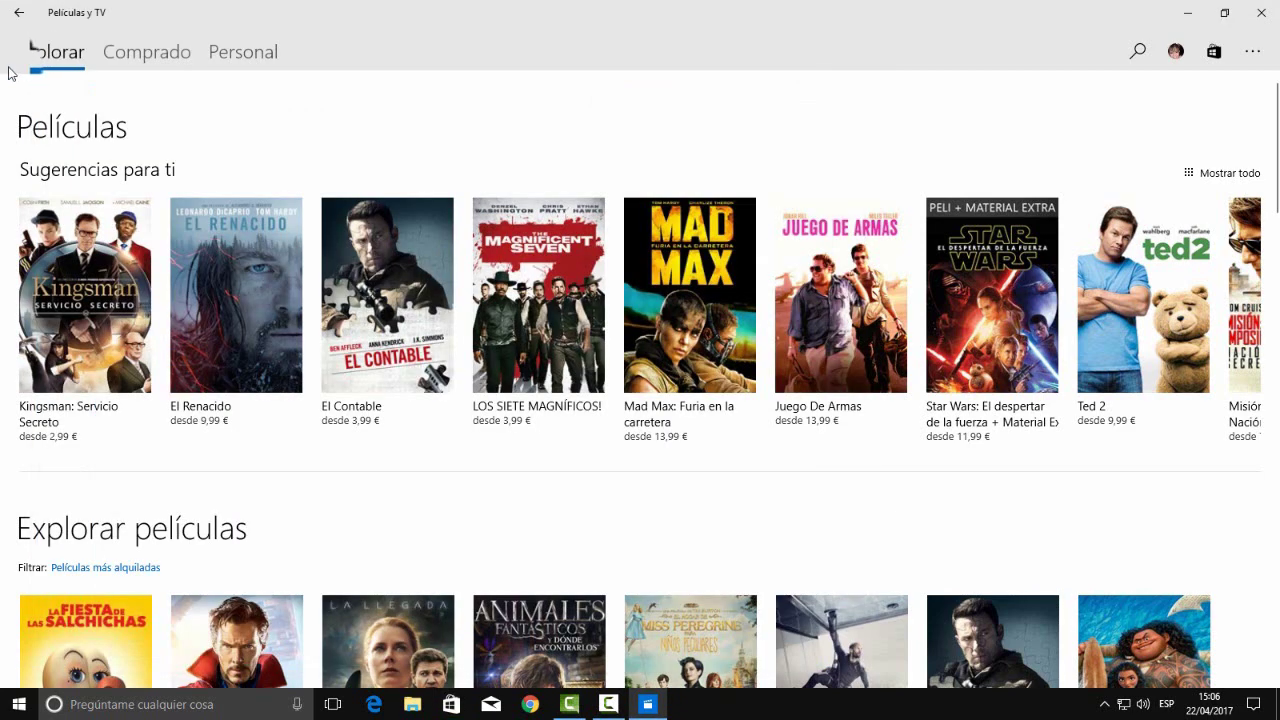
{"action": "left_click", "coordinate": [17, 13]}
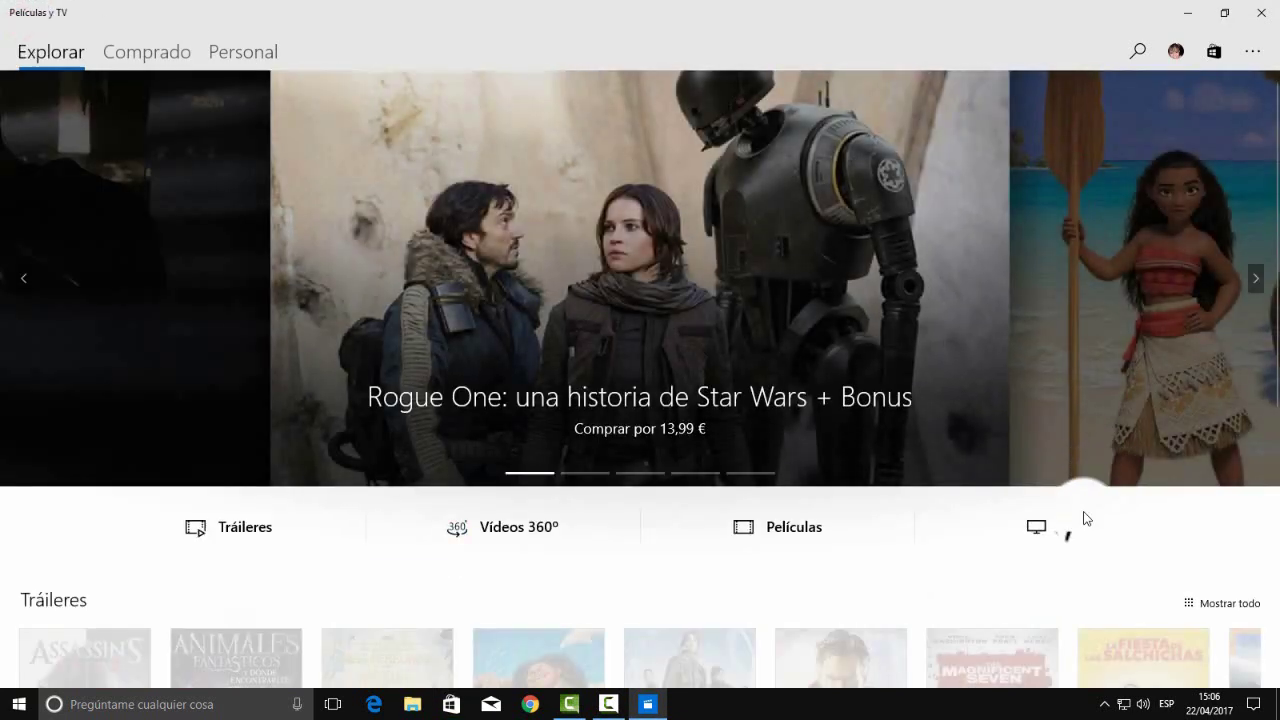
{"action": "left_click", "coordinate": [1076, 525]}
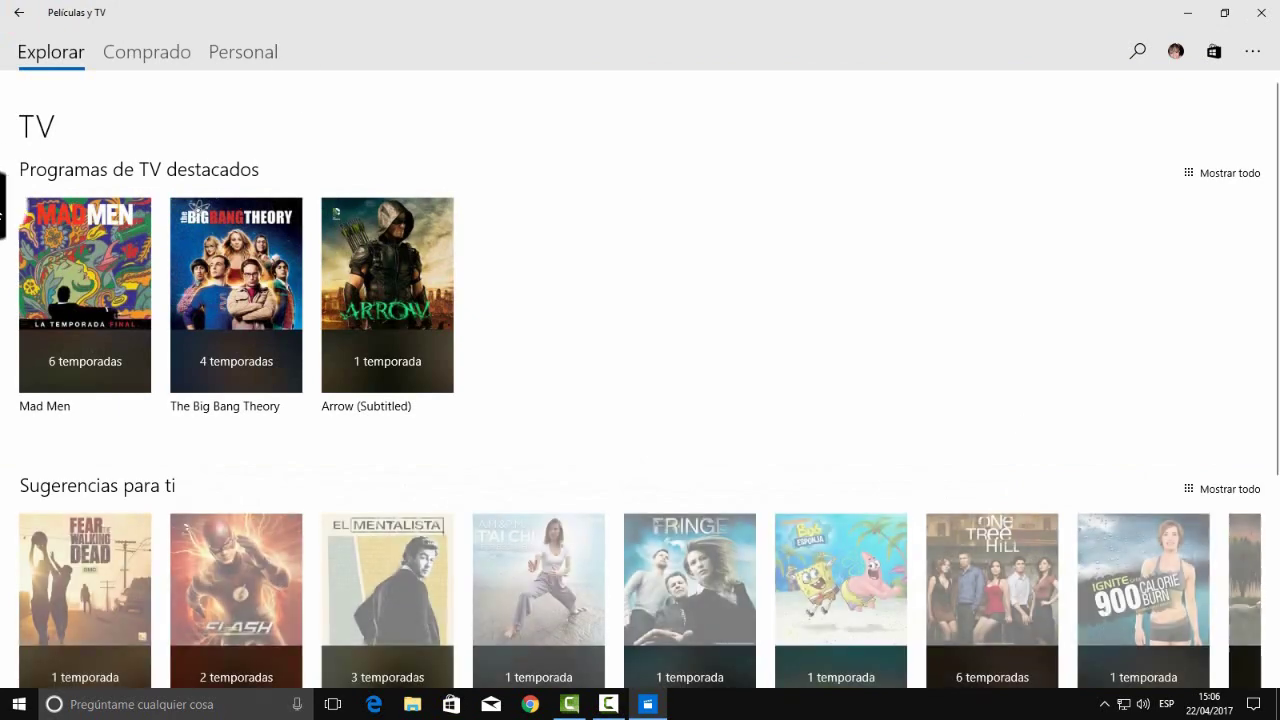
{"action": "left_click", "coordinate": [388, 250]}
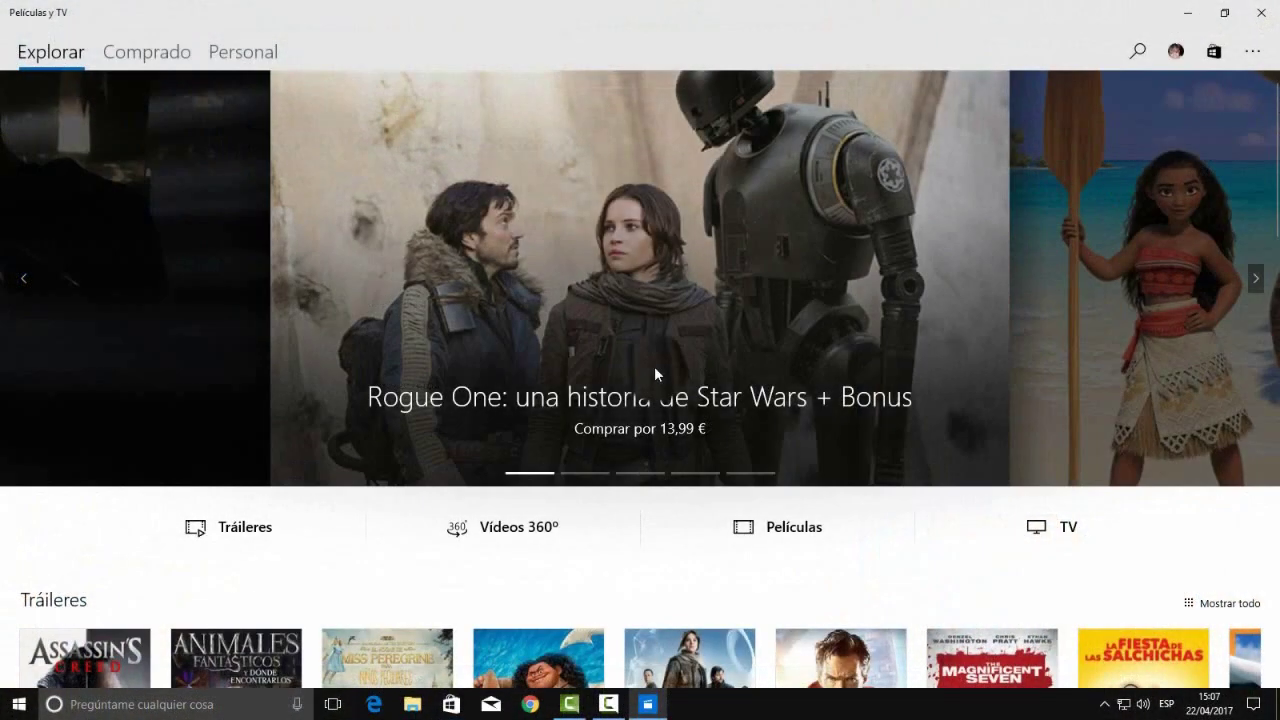
- Play the GoPro VR: Skiing in Portillo, Chile video from Vídeos 360º, browse the other videos and close the app
{"action": "left_click", "coordinate": [504, 534]}
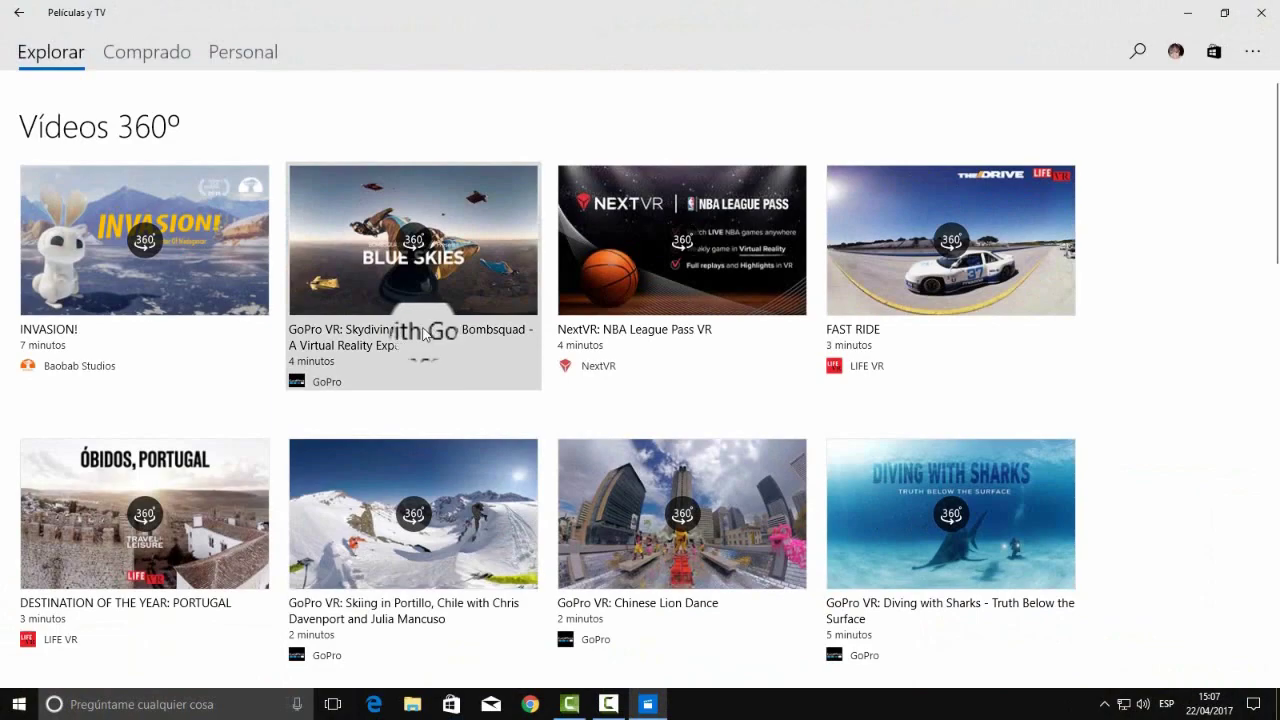
{"action": "left_click", "coordinate": [397, 516]}
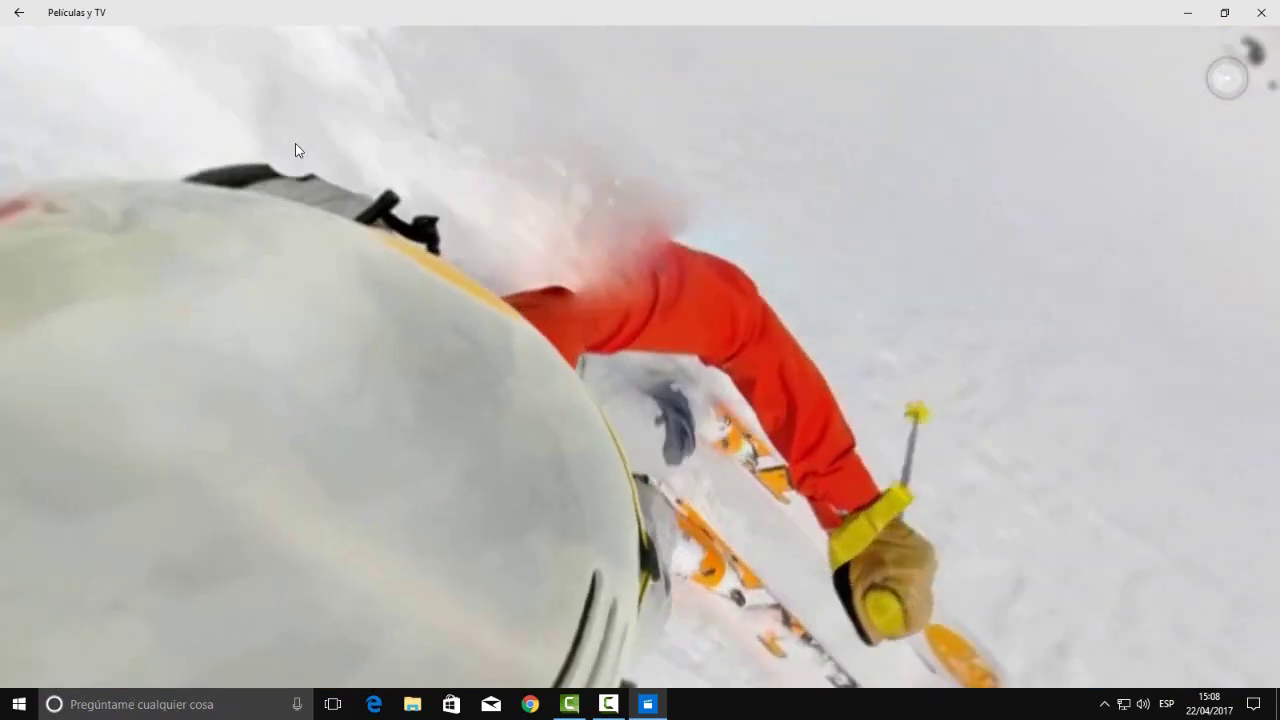
{"action": "left_click", "coordinate": [18, 12]}
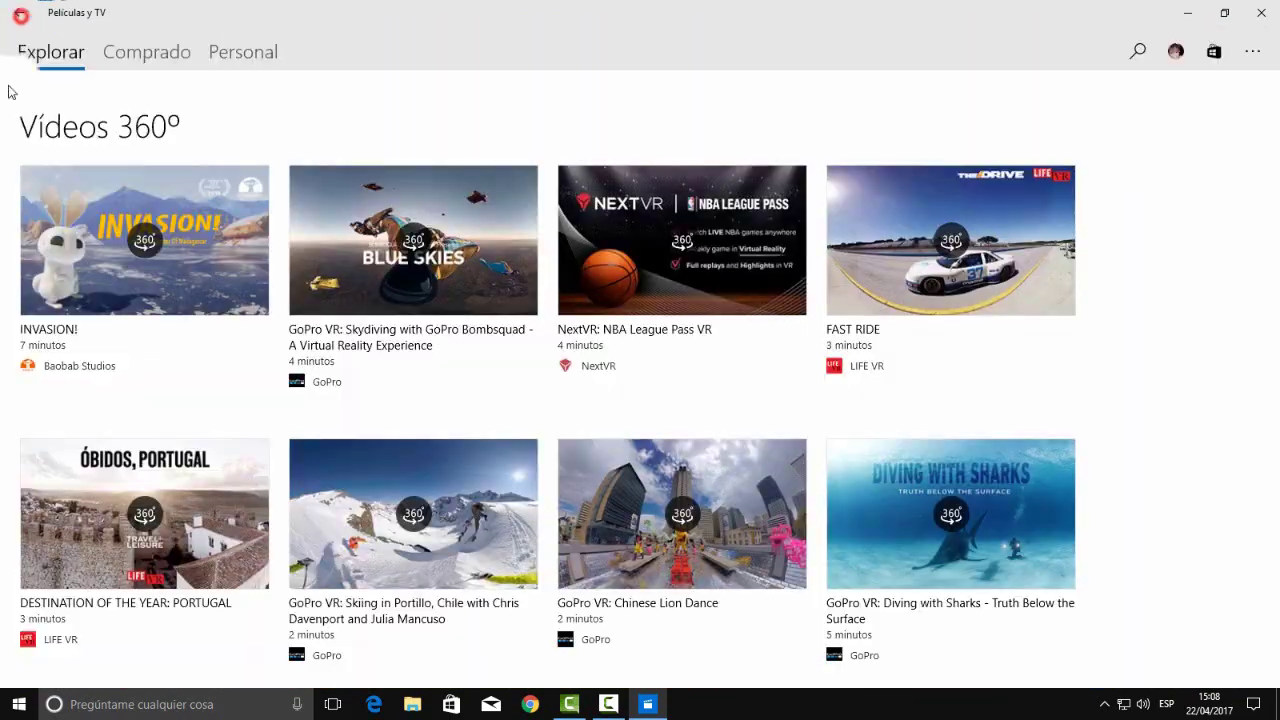
{"action": "scroll", "coordinate": [1276, 410], "scroll_direction": "down", "scroll_amount": 5}
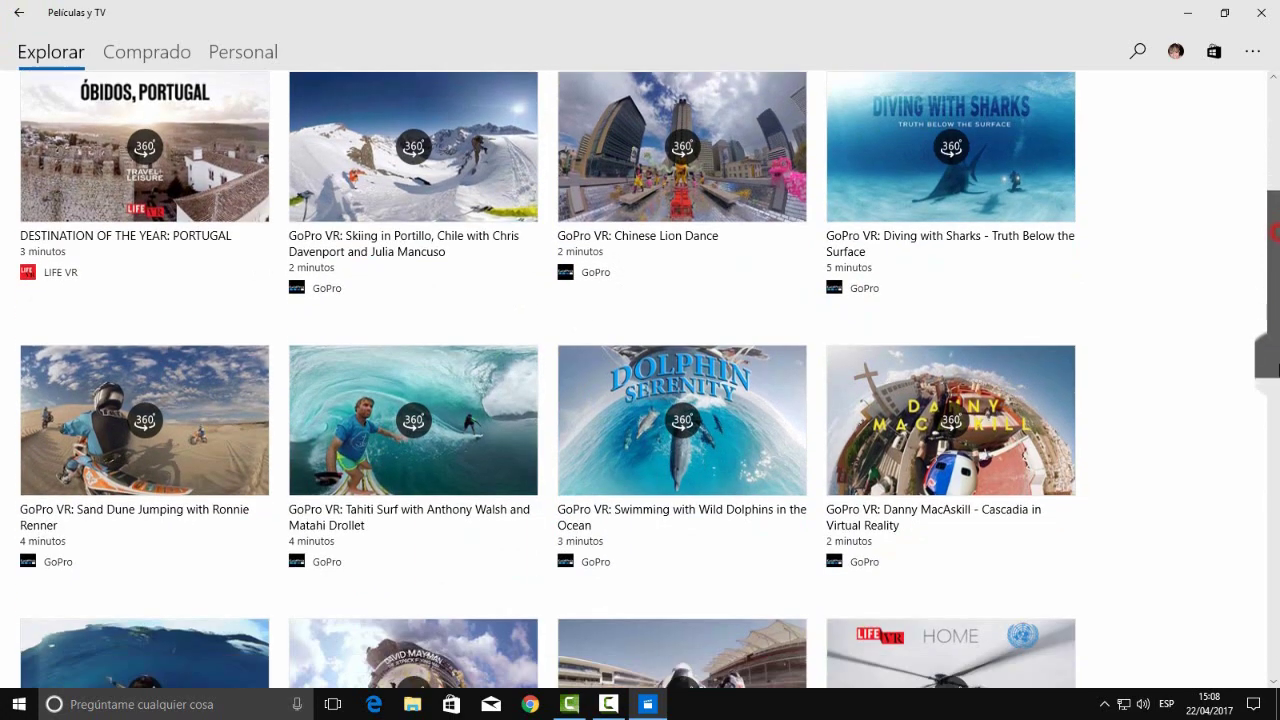
{"action": "key", "text": "alt+F4"}
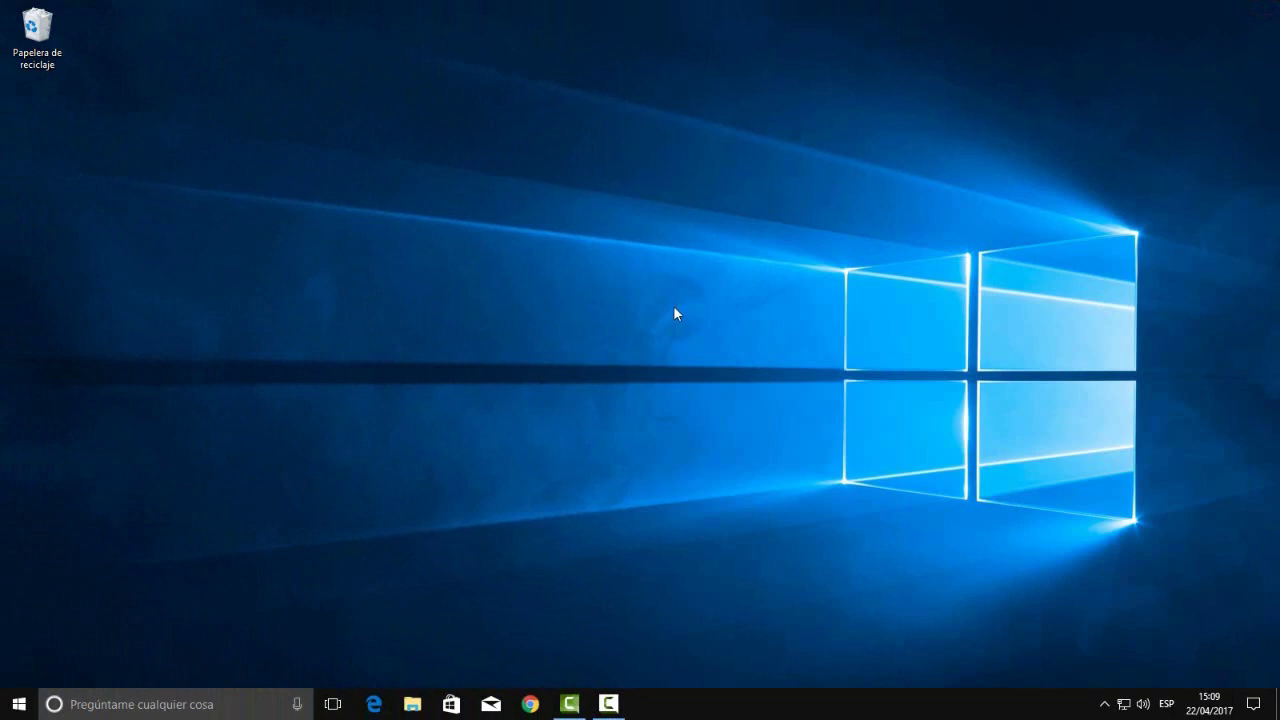
- Open the desktop personalization settings and set the default app mode to Oscuro under Colores, comparing it with Claro
{"action": "right_click", "coordinate": [674, 307]}
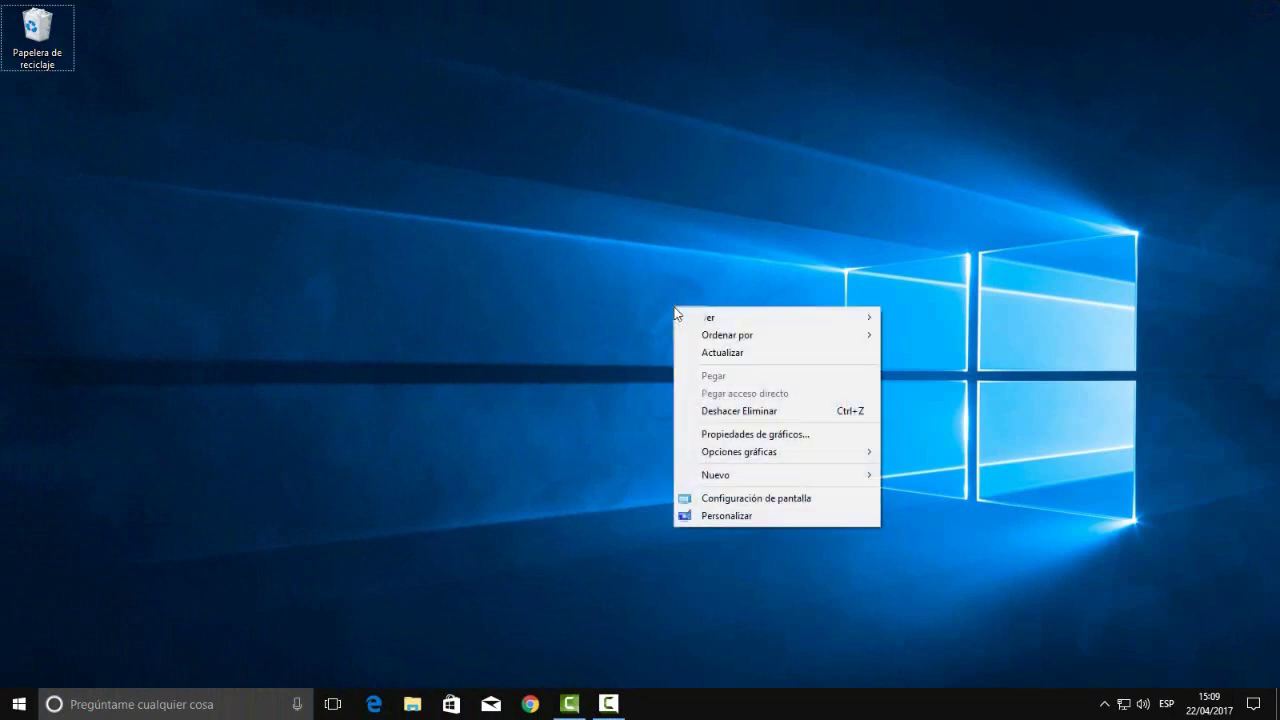
{"action": "left_click", "coordinate": [703, 516]}
{"action": "left_click", "coordinate": [66, 217]}
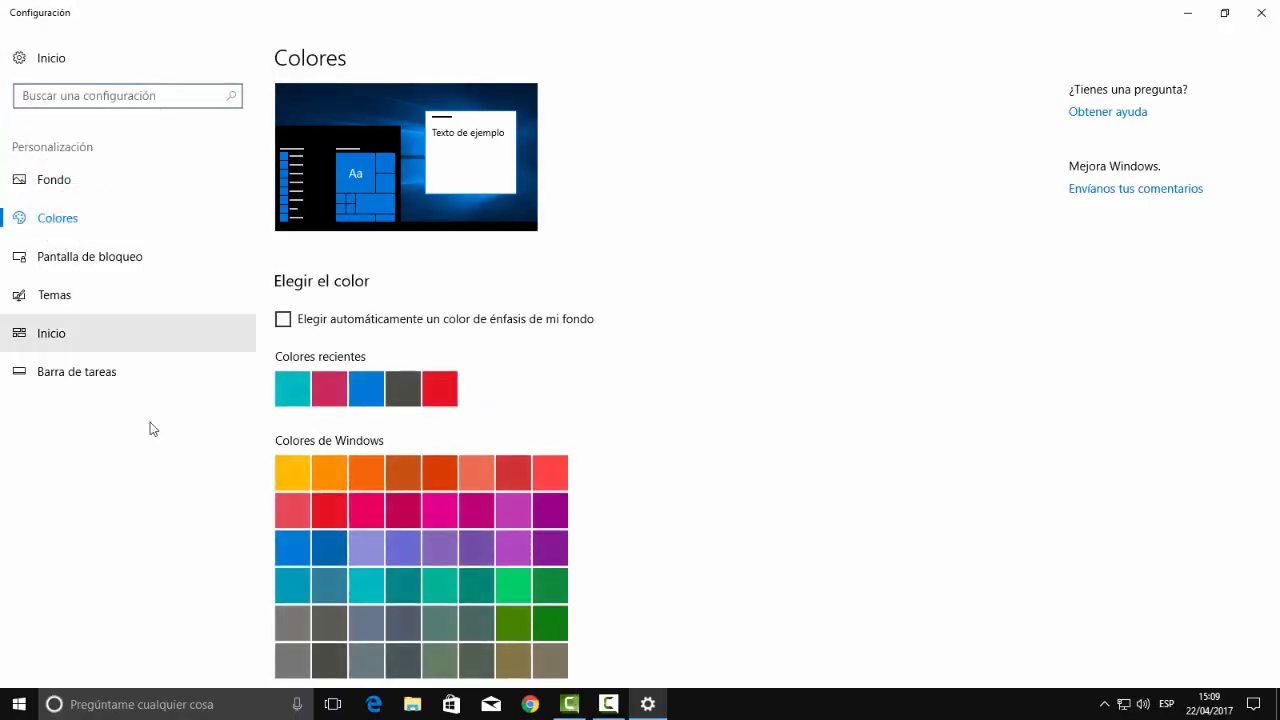
{"action": "left_click", "coordinate": [1272, 342]}
{"action": "scroll", "coordinate": [1274, 300], "scroll_direction": "down", "scroll_amount": 5}
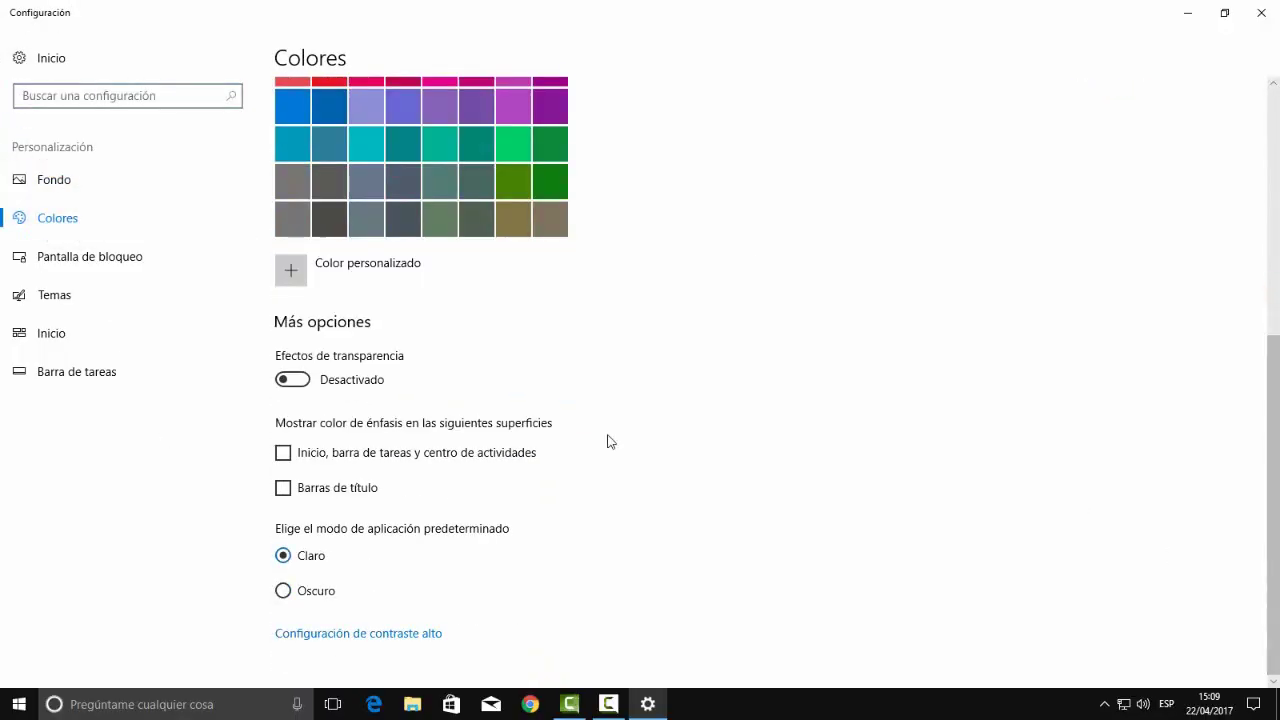
{"action": "left_click", "coordinate": [300, 530]}
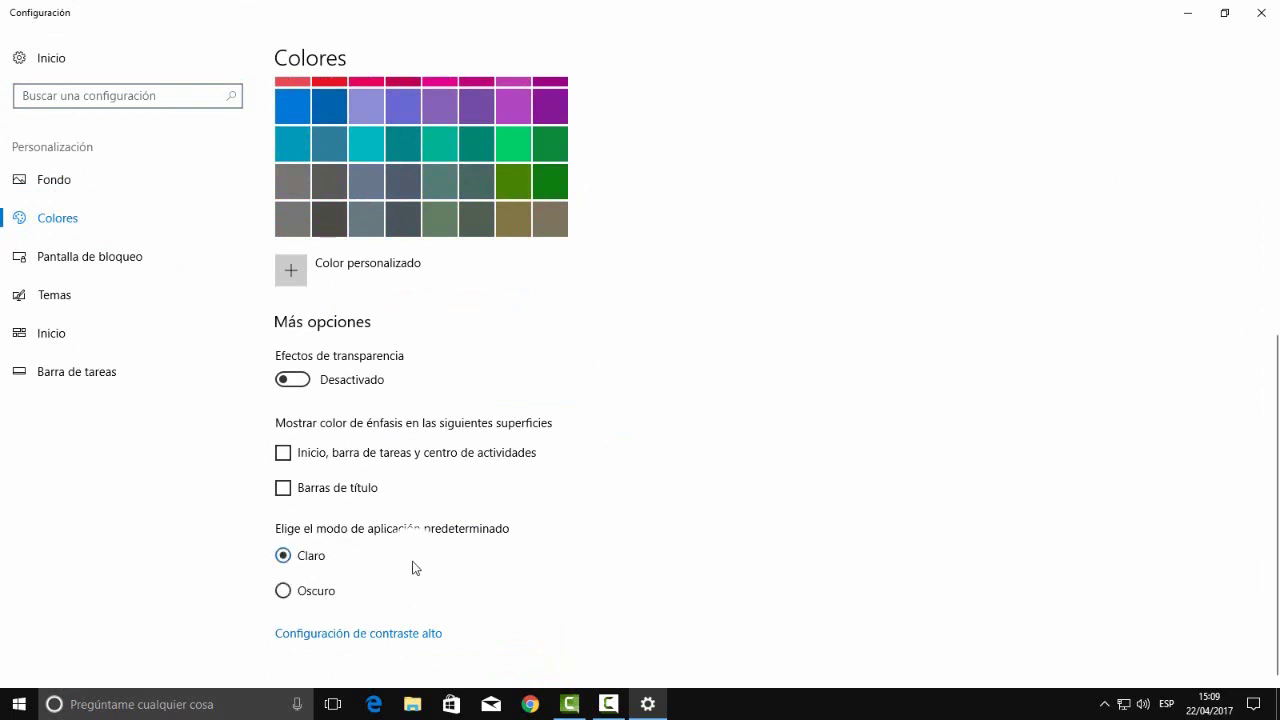
{"action": "left_click", "coordinate": [283, 592]}
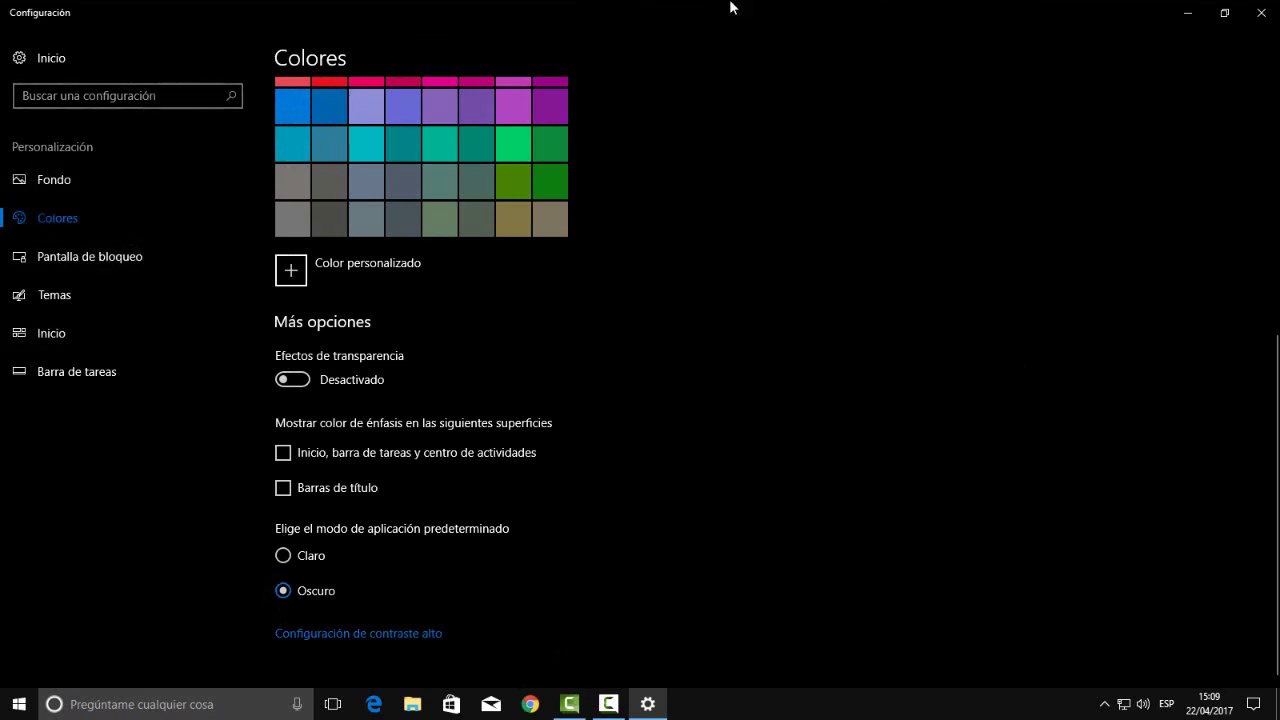
{"action": "left_click", "coordinate": [283, 555]}
{"action": "left_click", "coordinate": [283, 590]}
- From Temas, browse the Windows Themes collection in the Tienda, view the Dogs in Winter theme page and close the store
{"action": "left_click", "coordinate": [68, 300]}
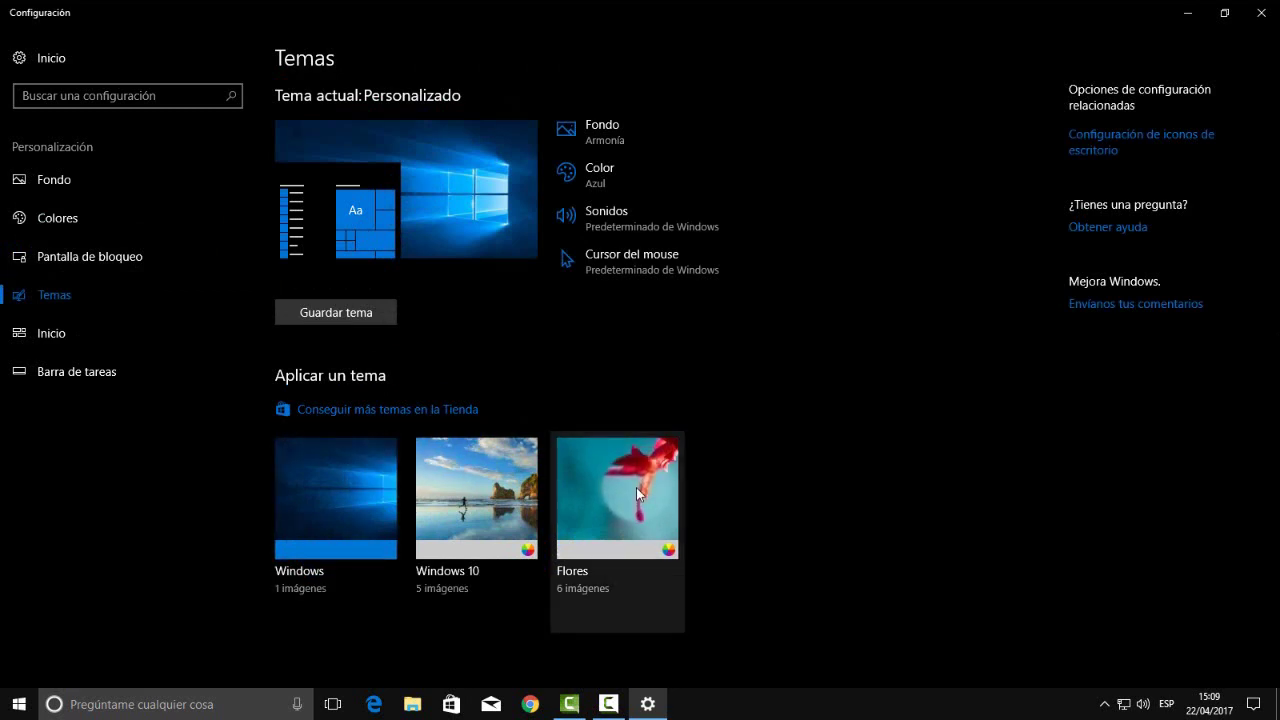
{"action": "left_click", "coordinate": [409, 410]}
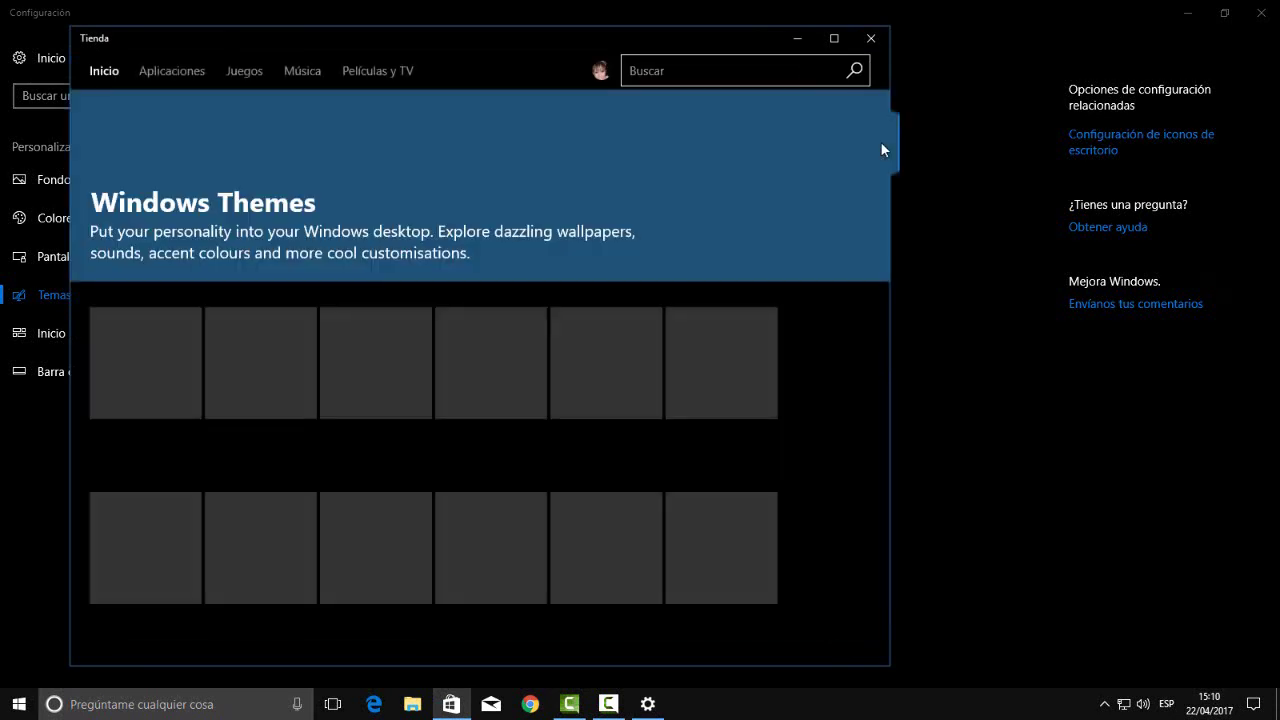
{"action": "left_click_drag", "start_coordinate": [884, 147], "coordinate": [882, 478]}
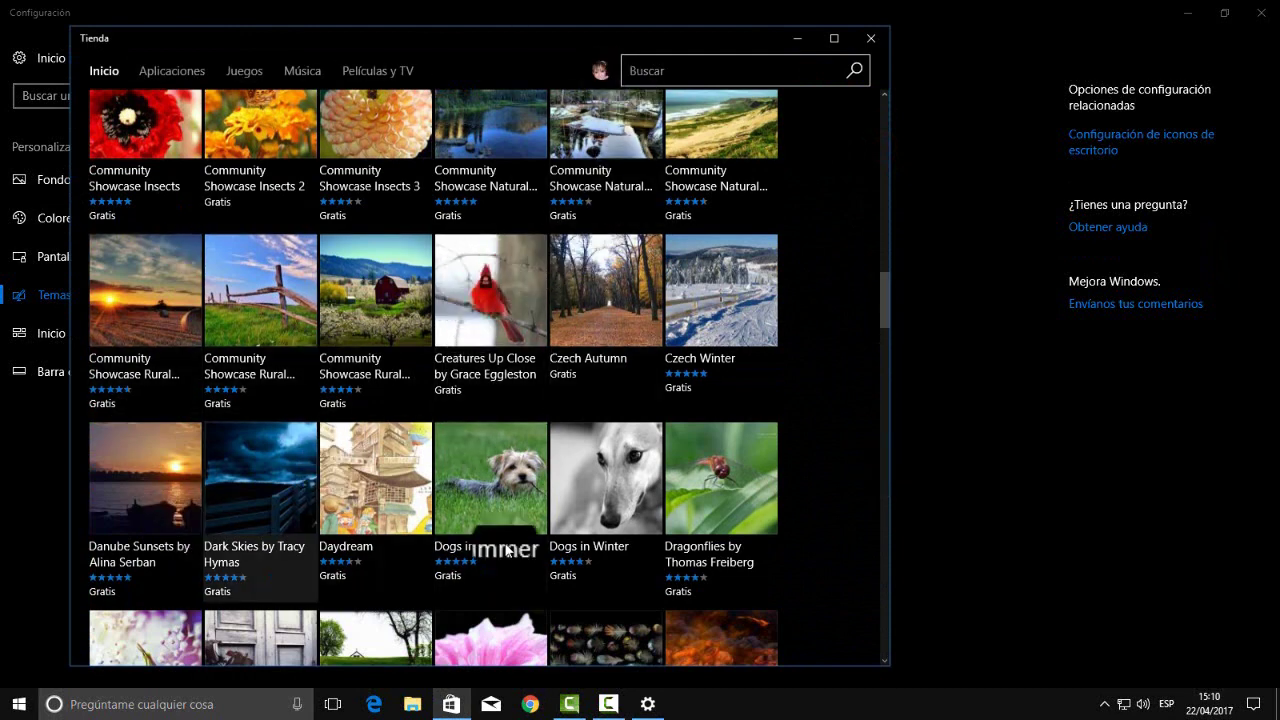
{"action": "left_click", "coordinate": [606, 470]}
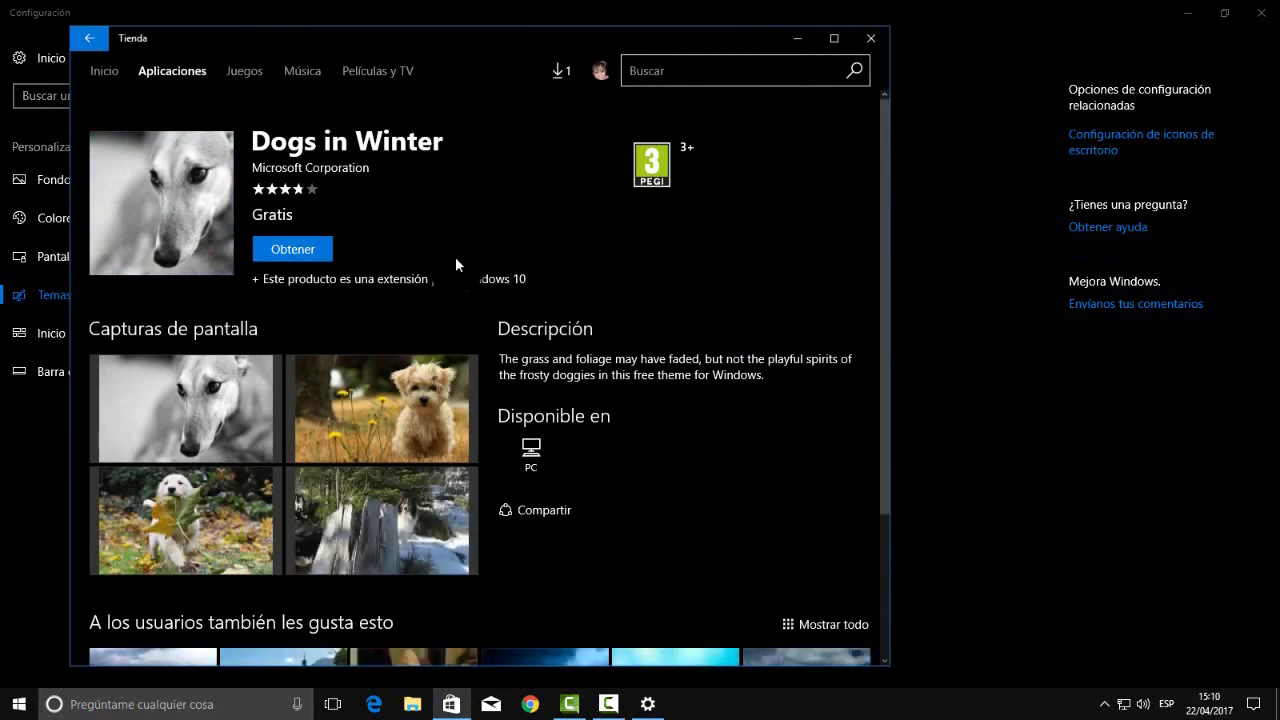
{"action": "left_click", "coordinate": [864, 40]}
- Examine the pointer list in the theme's mouse cursor properties and close the dialog
{"action": "left_click", "coordinate": [625, 260]}
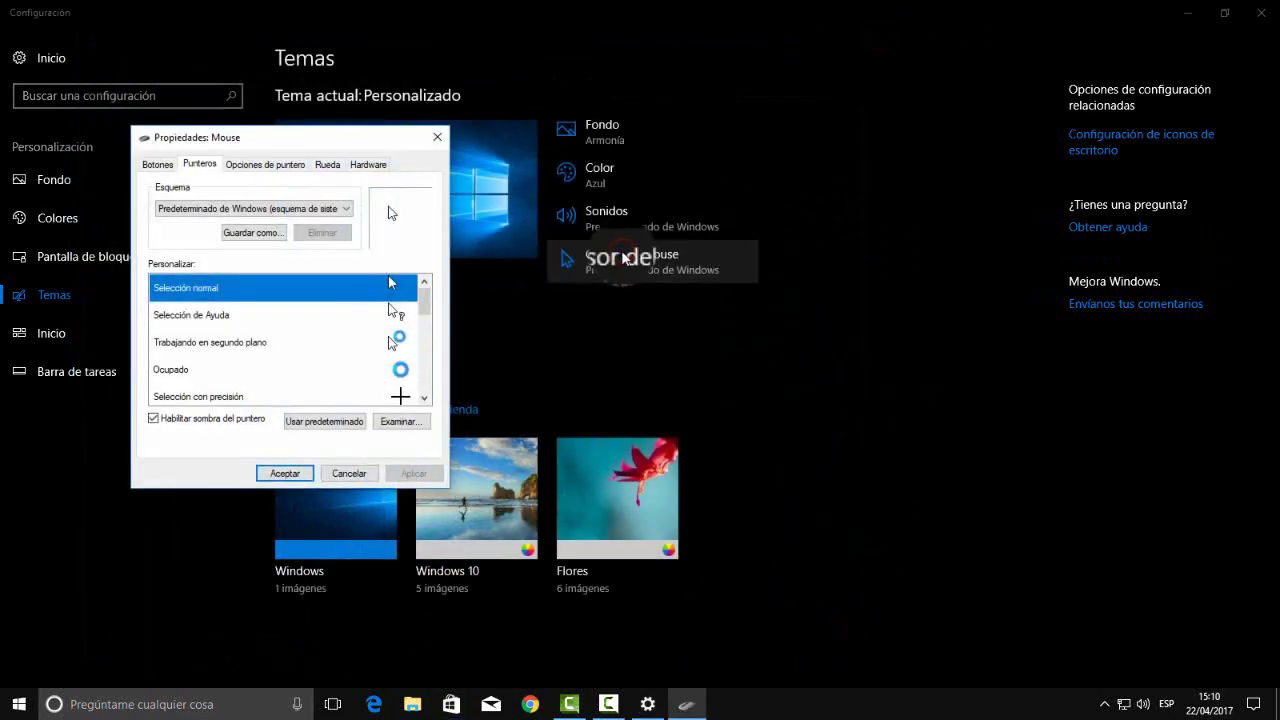
{"action": "scroll", "coordinate": [427, 303], "scroll_direction": "down", "scroll_amount": 3}
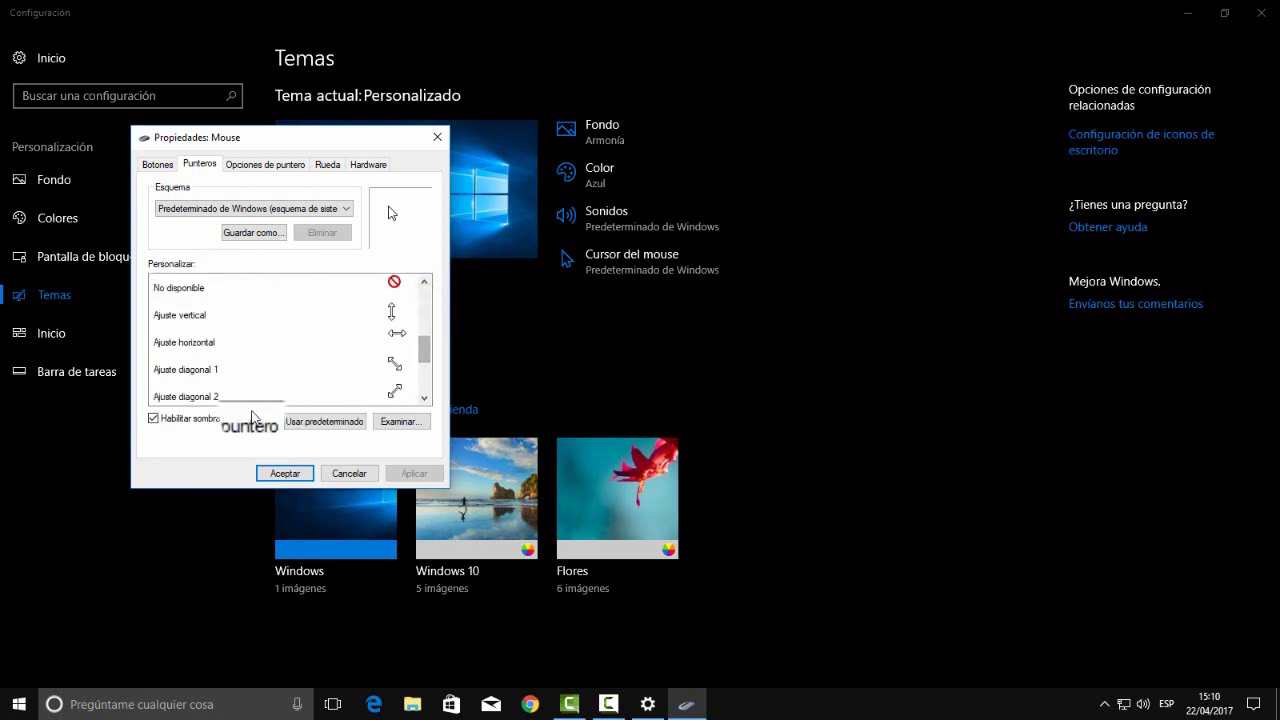
{"action": "left_click", "coordinate": [284, 473]}
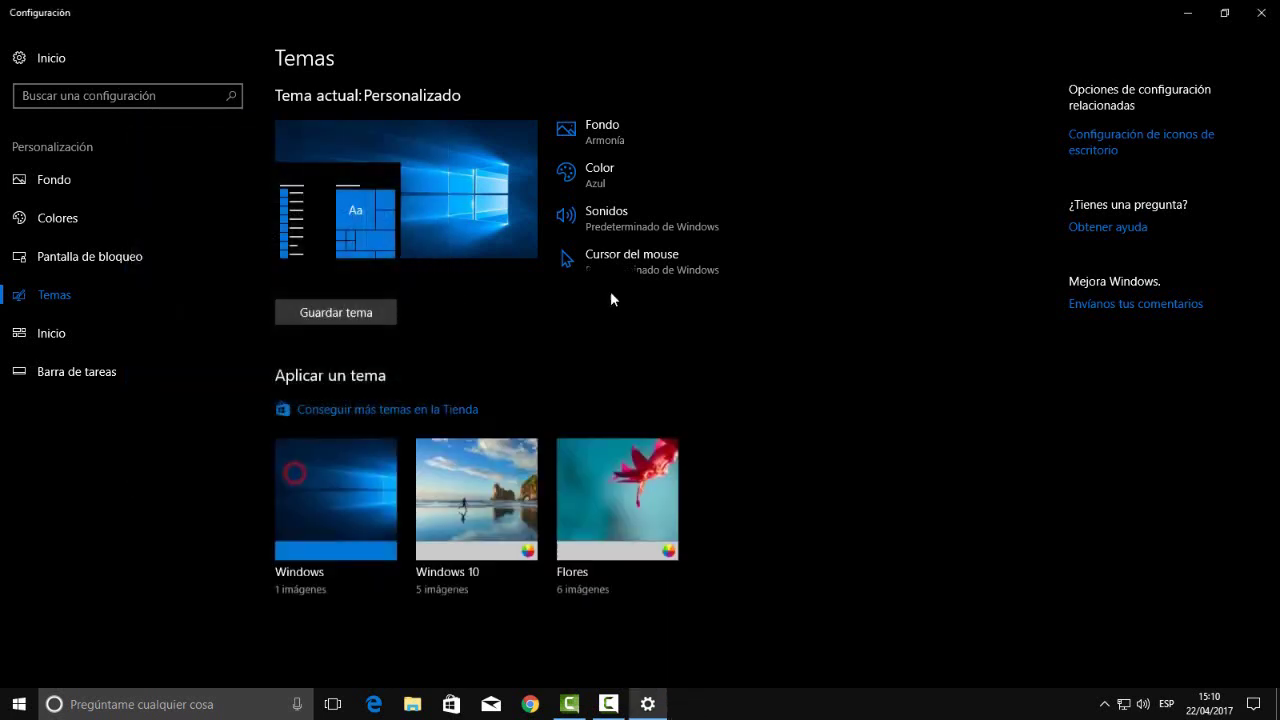
- View the theme's Colores settings, return to Temas and open the Fondo settings with the background image choices
{"action": "left_click", "coordinate": [620, 178]}
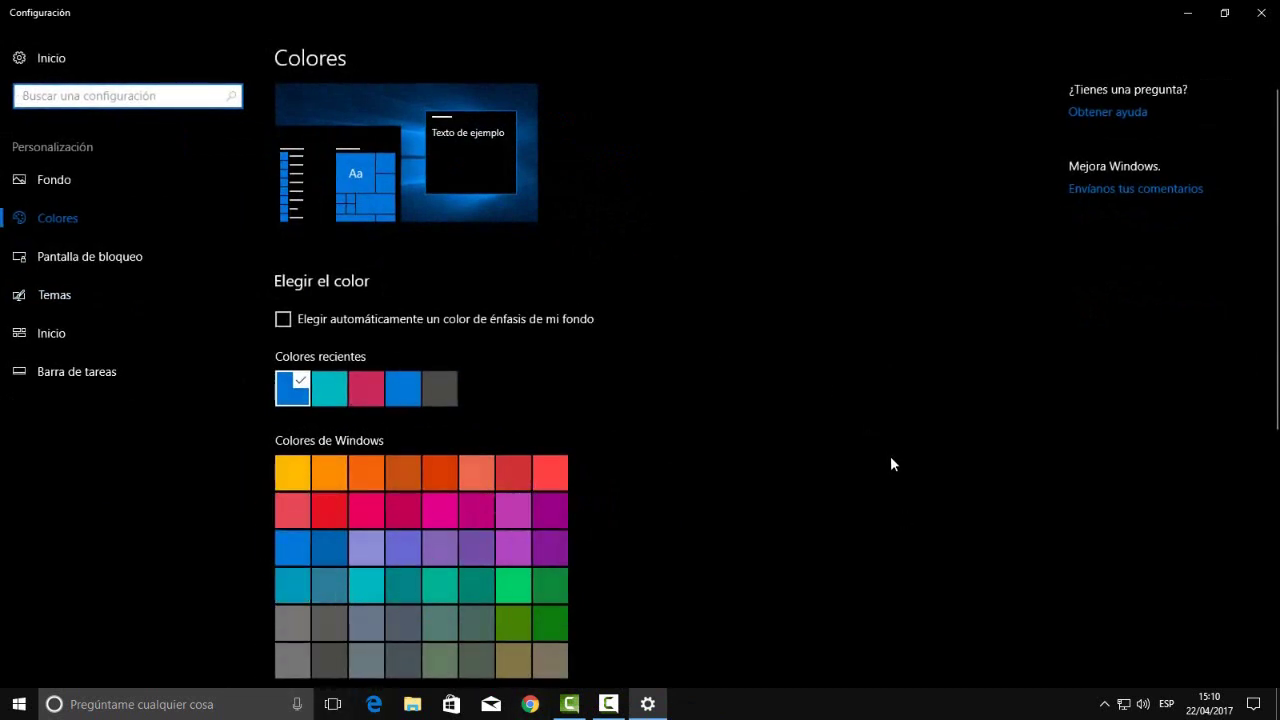
{"action": "left_click", "coordinate": [56, 290]}
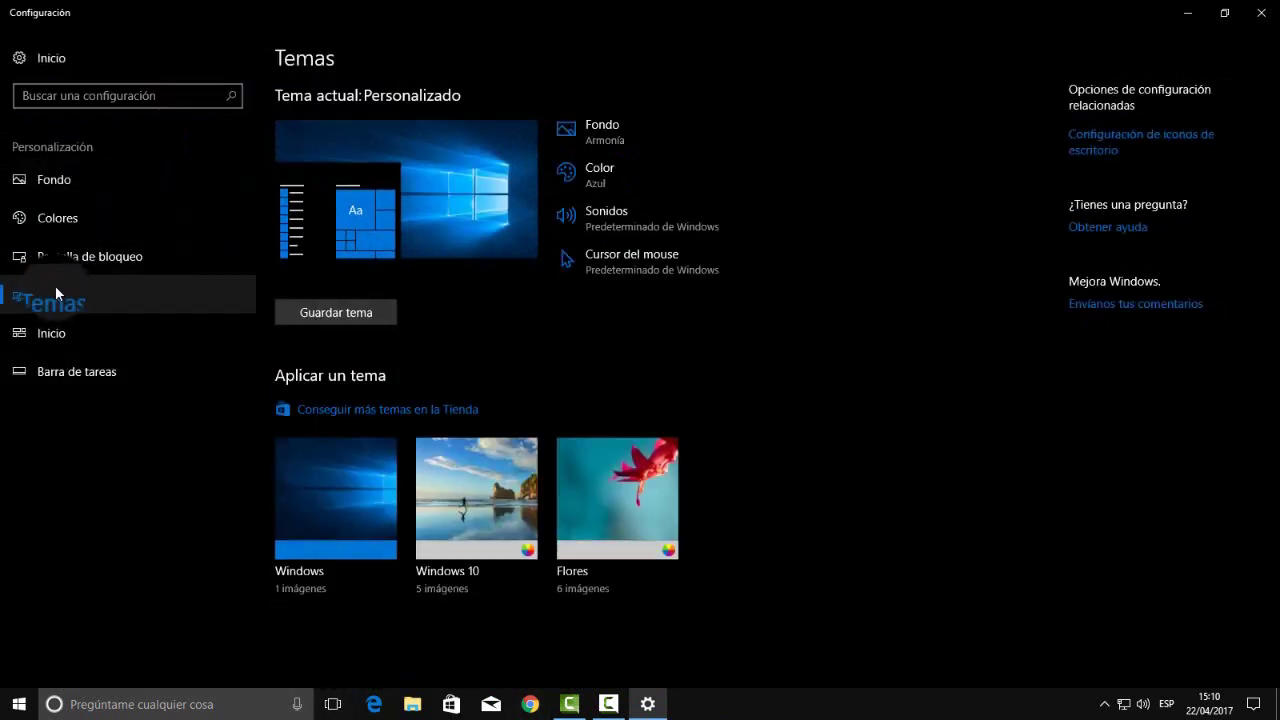
{"action": "left_click", "coordinate": [641, 124]}
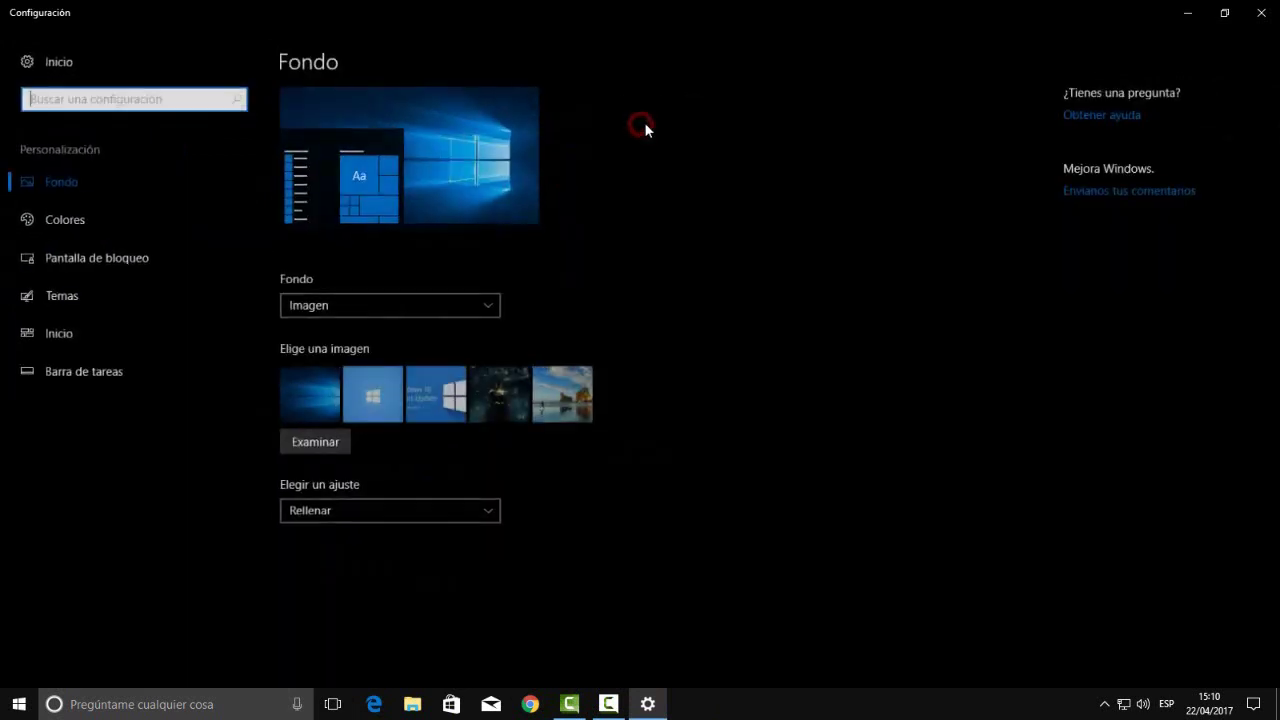
{"action": "left_click", "coordinate": [368, 400]}
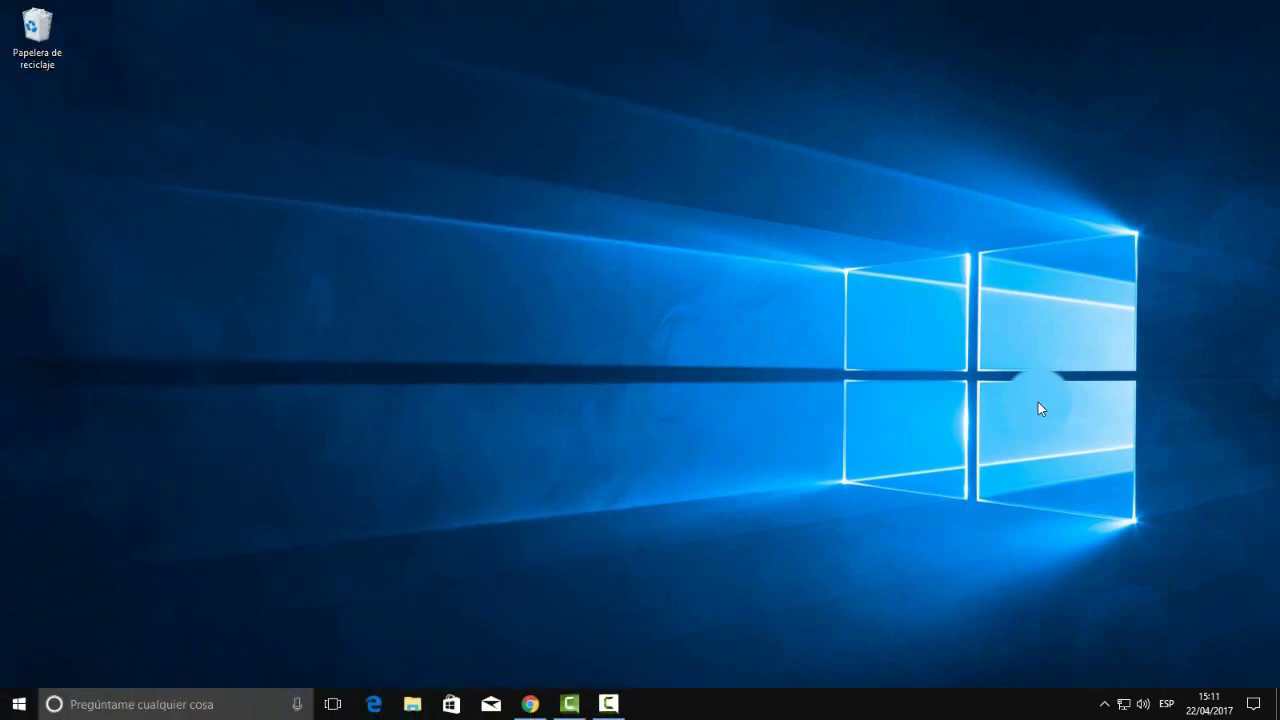
- Switch to Google Chrome and turn on Luz nocturna from the Centro de actividades
{"action": "left_click", "coordinate": [1255, 704]}
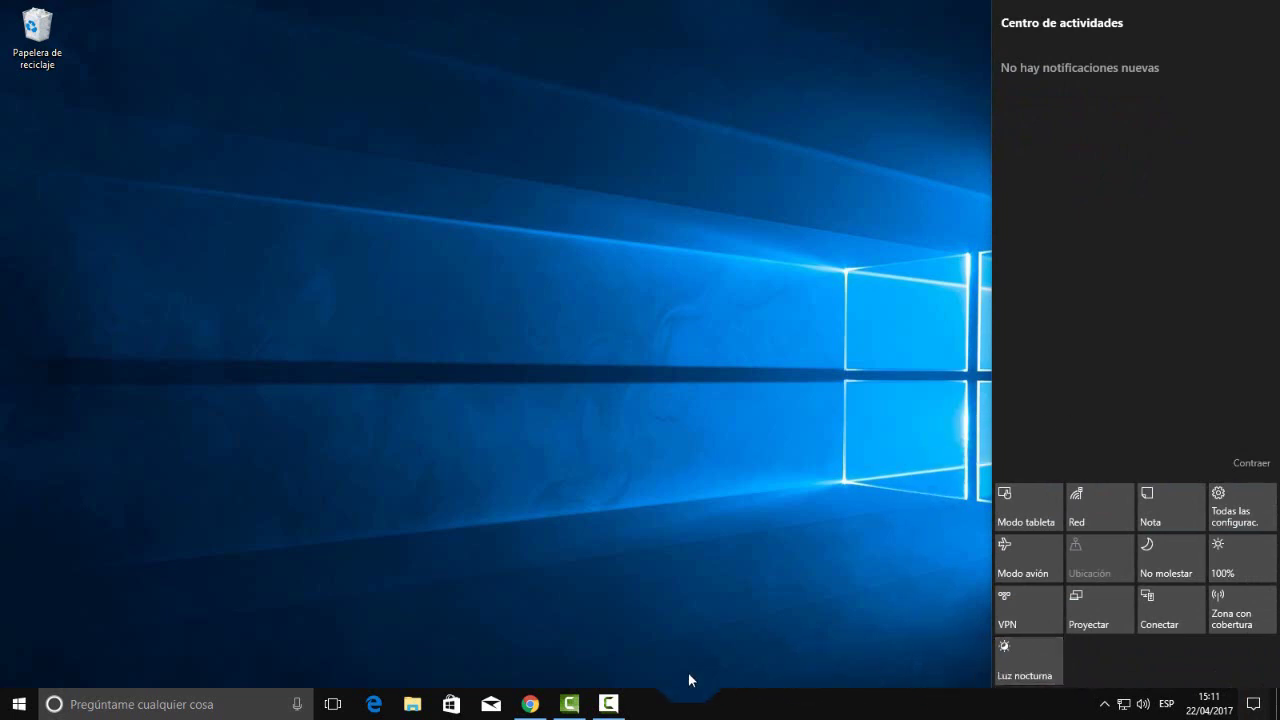
{"action": "left_click", "coordinate": [530, 704]}
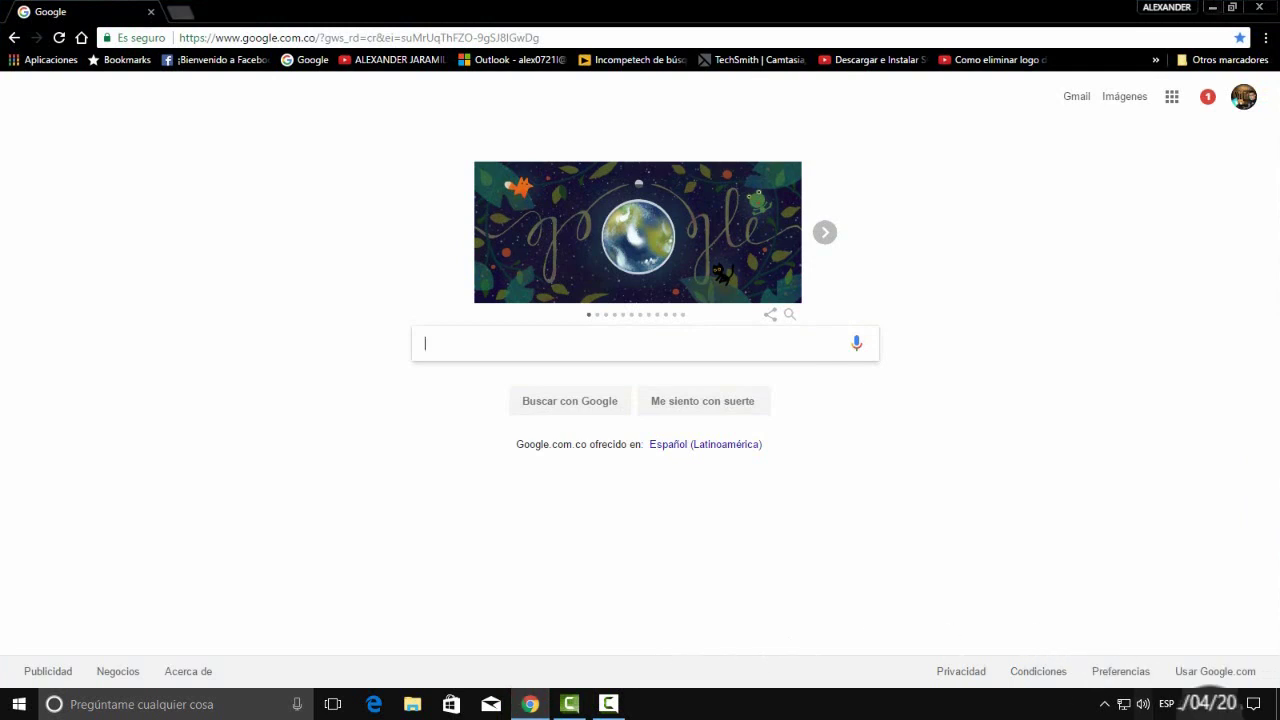
{"action": "left_click", "coordinate": [1253, 704]}
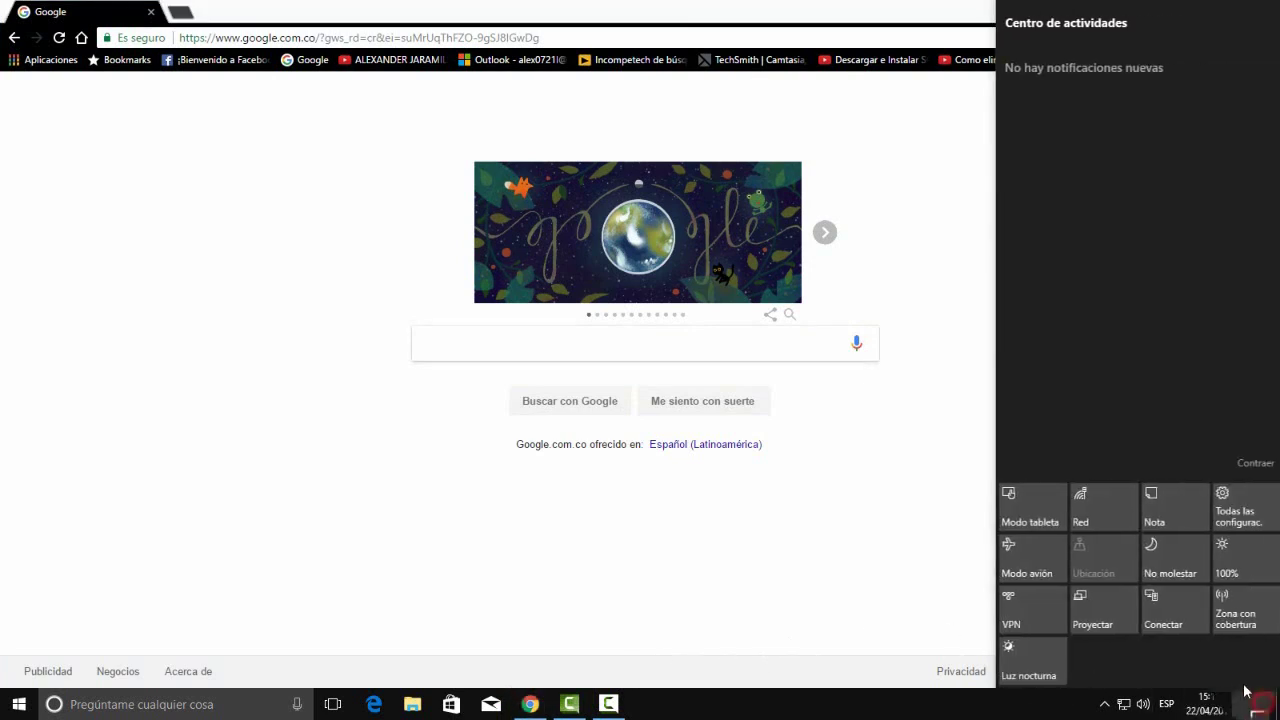
{"action": "left_click", "coordinate": [1030, 657]}
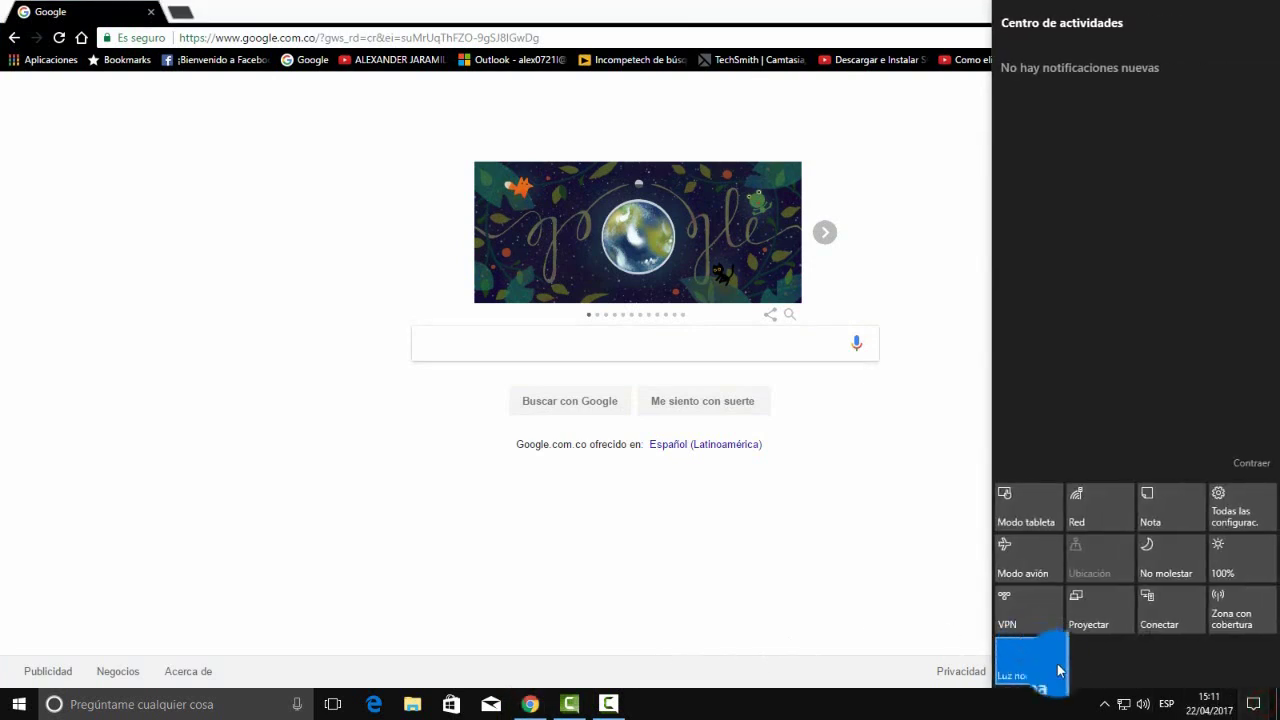
{"action": "left_click", "coordinate": [1253, 704]}
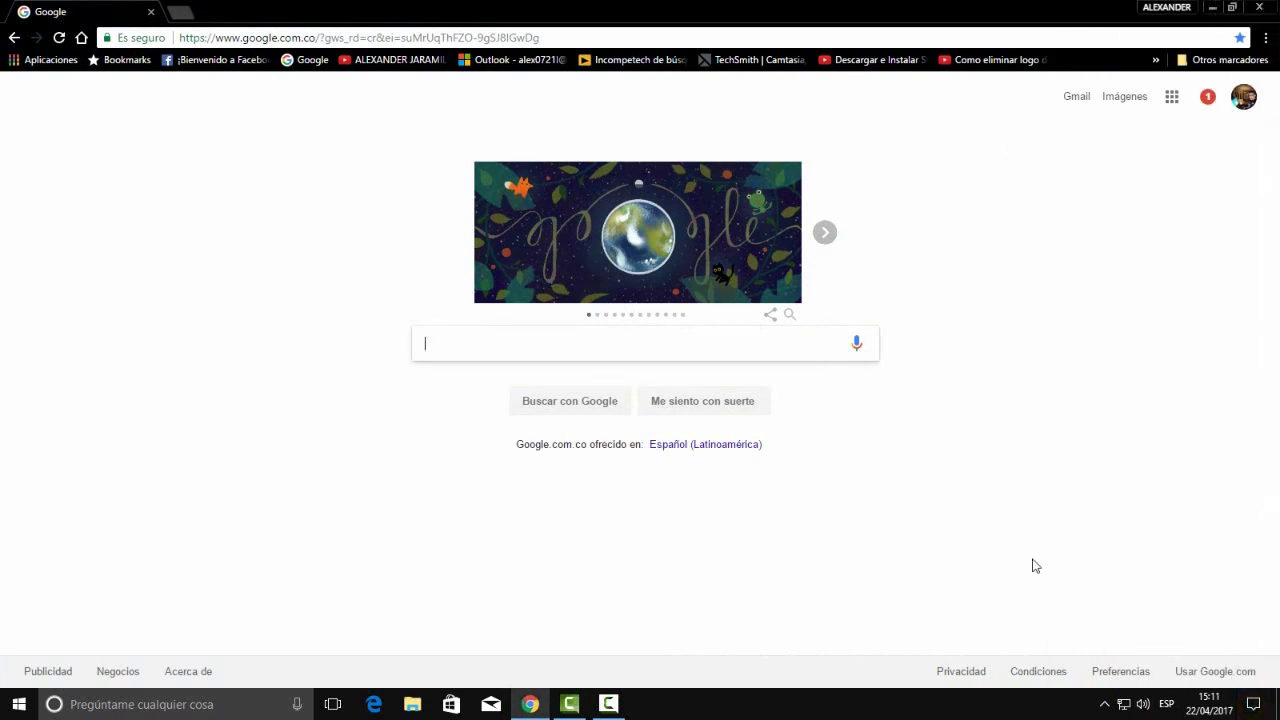
{"action": "left_click", "coordinate": [1253, 704]}
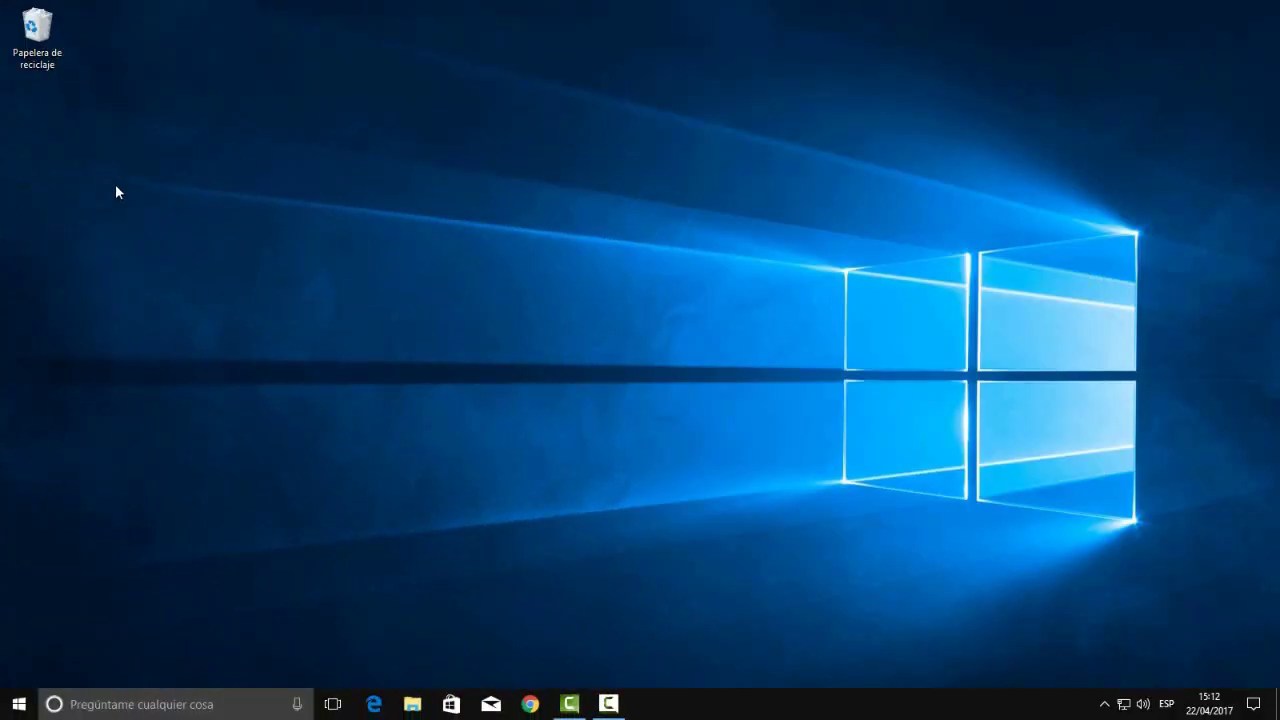
- In the Start menu, add the Soda game tile to the Reproducir tile folder and move the Skype and Facebook tiles into the Reproducir group
{"action": "left_click", "coordinate": [18, 704]}
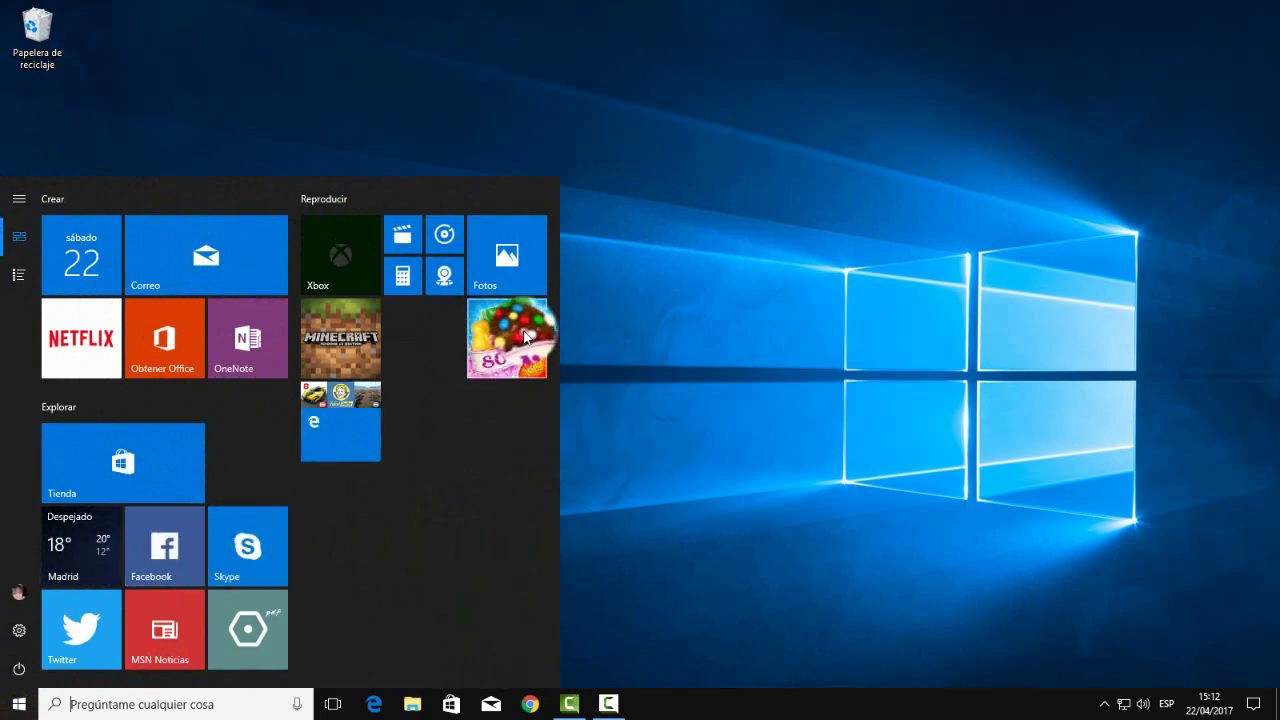
{"action": "left_click_drag", "start_coordinate": [525, 335], "coordinate": [371, 422]}
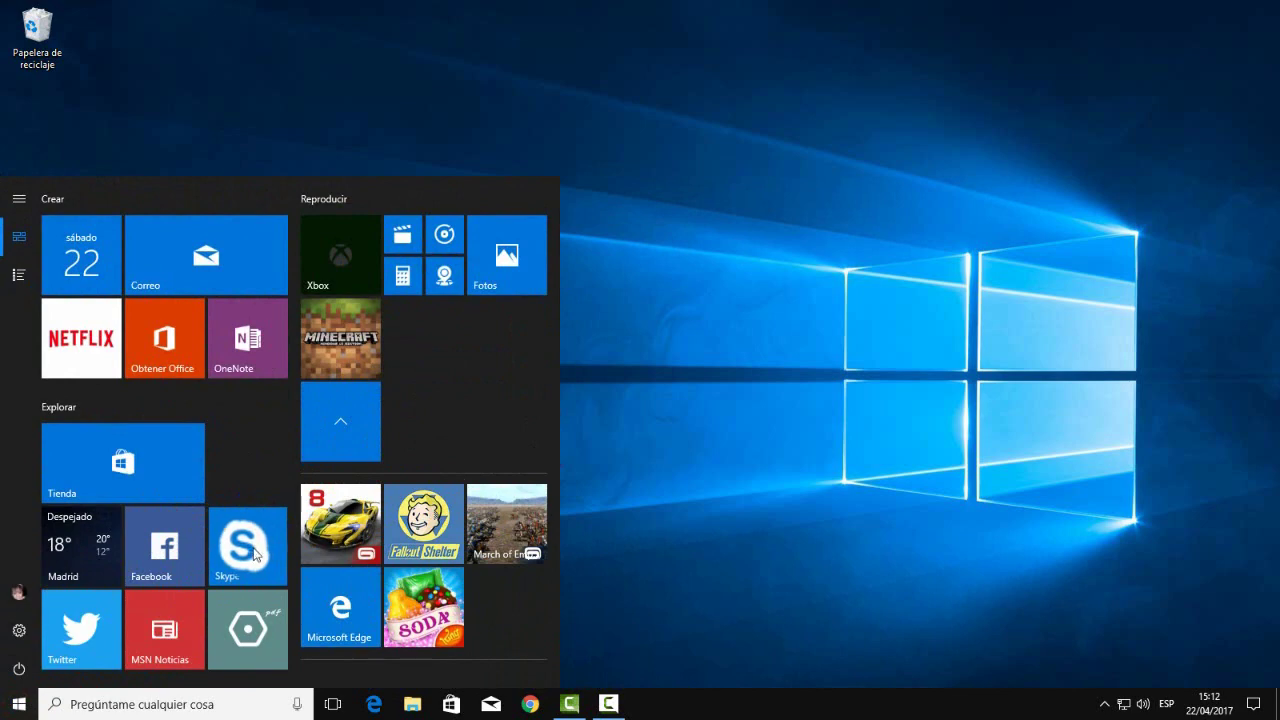
{"action": "left_click_drag", "start_coordinate": [255, 543], "coordinate": [360, 450]}
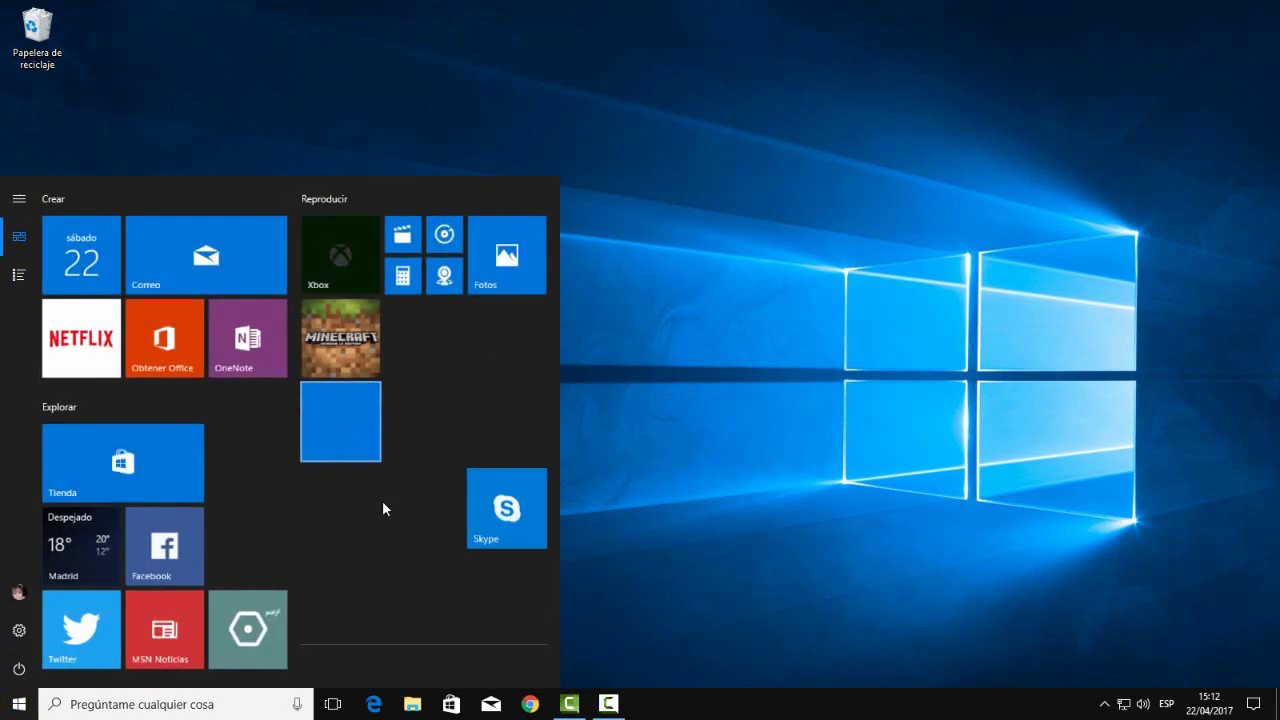
{"action": "left_click_drag", "start_coordinate": [505, 607], "coordinate": [497, 405]}
{"action": "left_click_drag", "start_coordinate": [157, 549], "coordinate": [350, 445]}
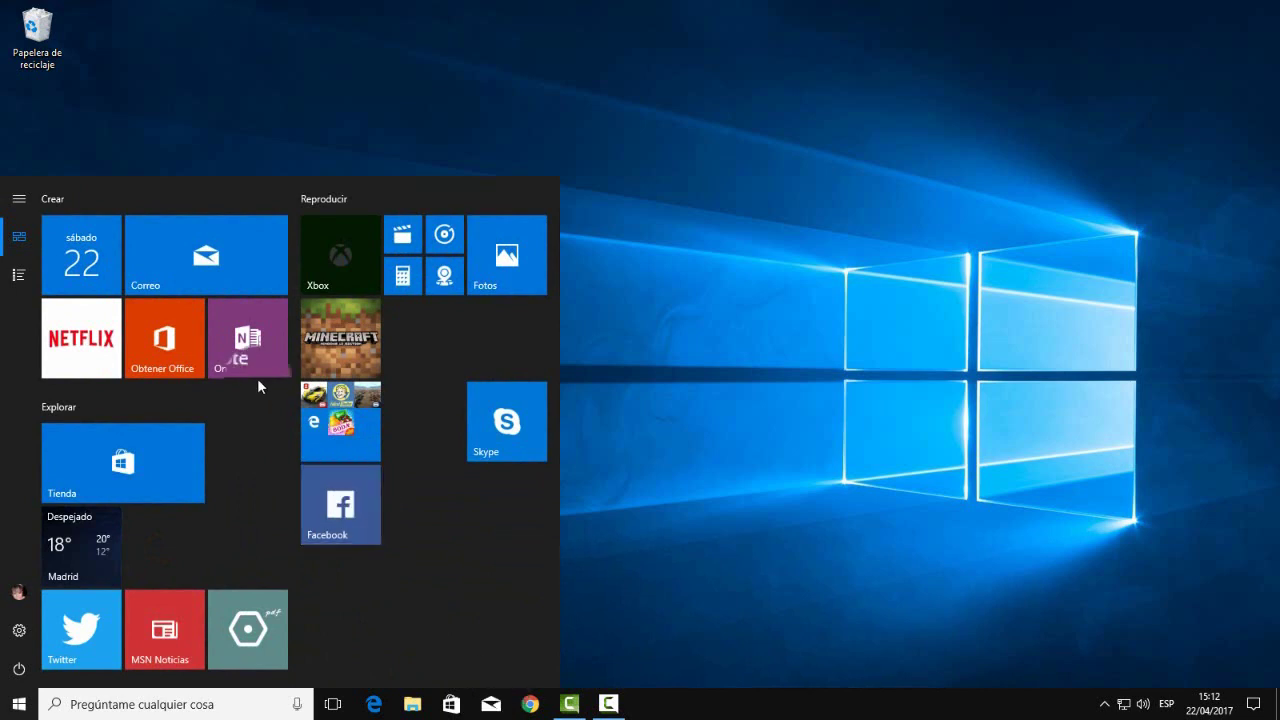
- Look through the Start menu's list of all applications and return to the pinned tiles
{"action": "left_click", "coordinate": [19, 287]}
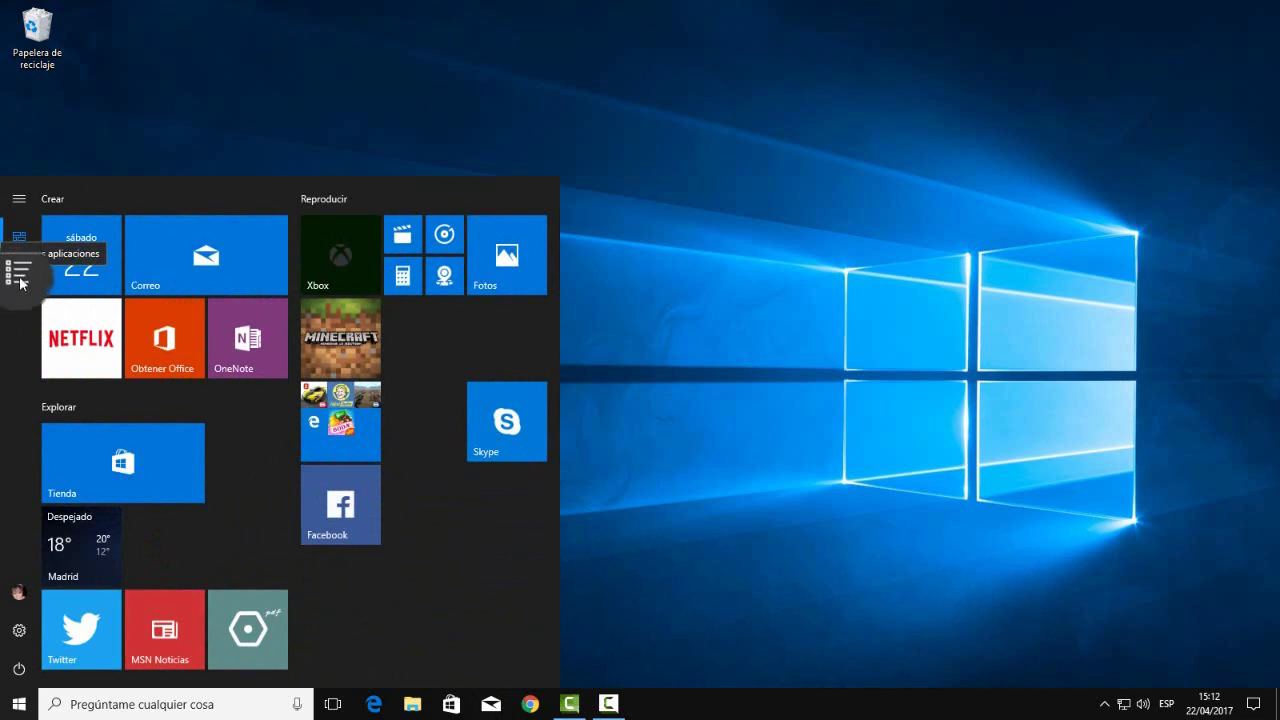
{"action": "left_click", "coordinate": [19, 283]}
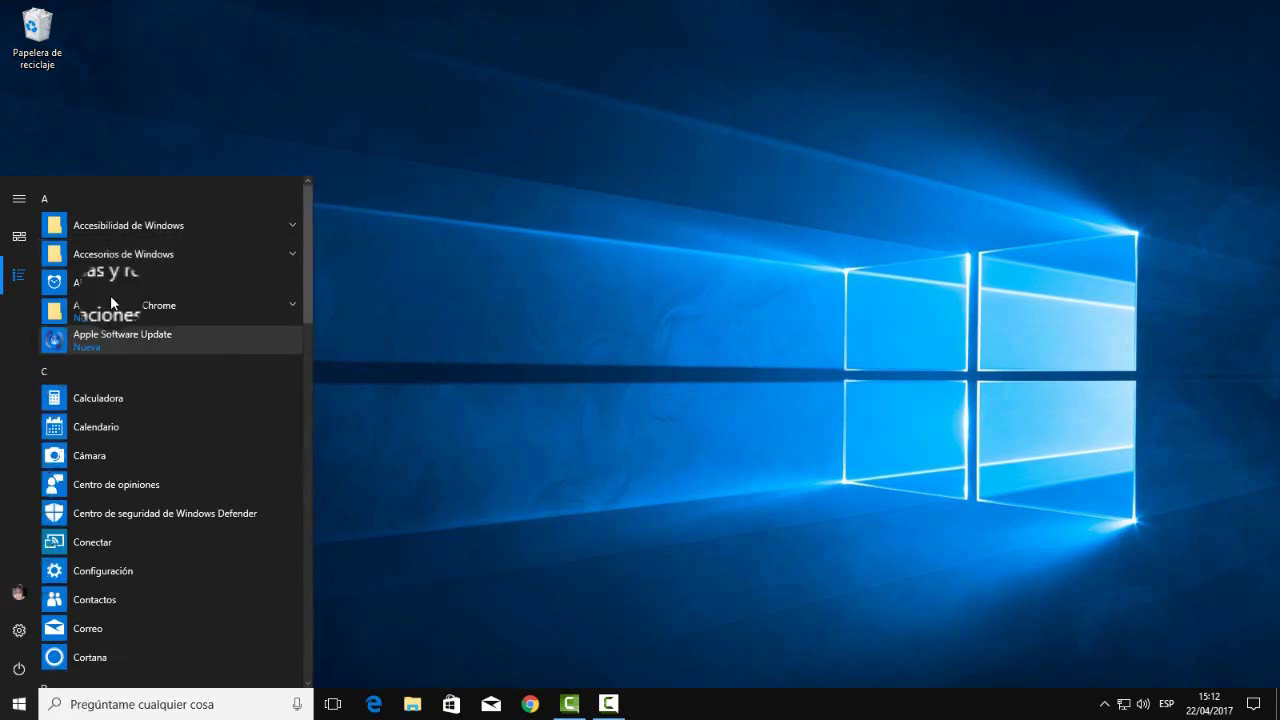
{"action": "left_click_drag", "start_coordinate": [308, 222], "coordinate": [280, 206]}
{"action": "left_click", "coordinate": [33, 243]}
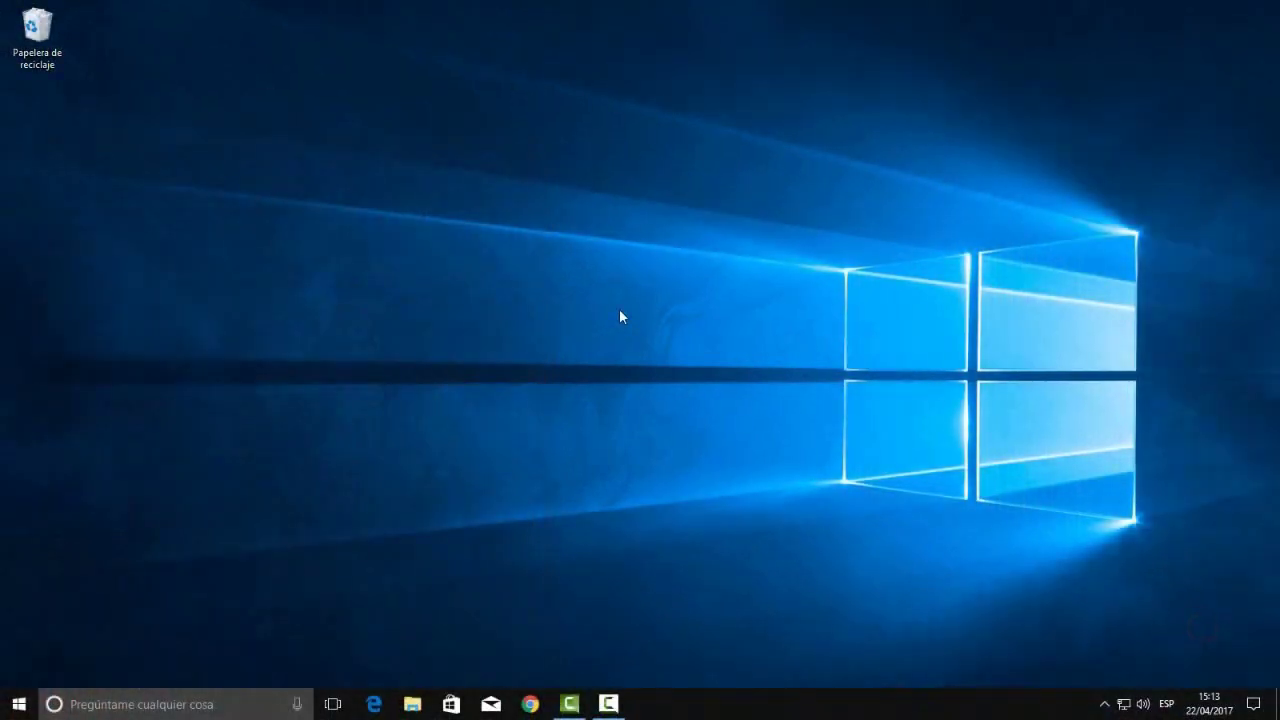
- Open the Juegos category in Windows settings and view the Barra de juego, Game DVR and Modo de juego pages
{"action": "left_click", "coordinate": [18, 704]}
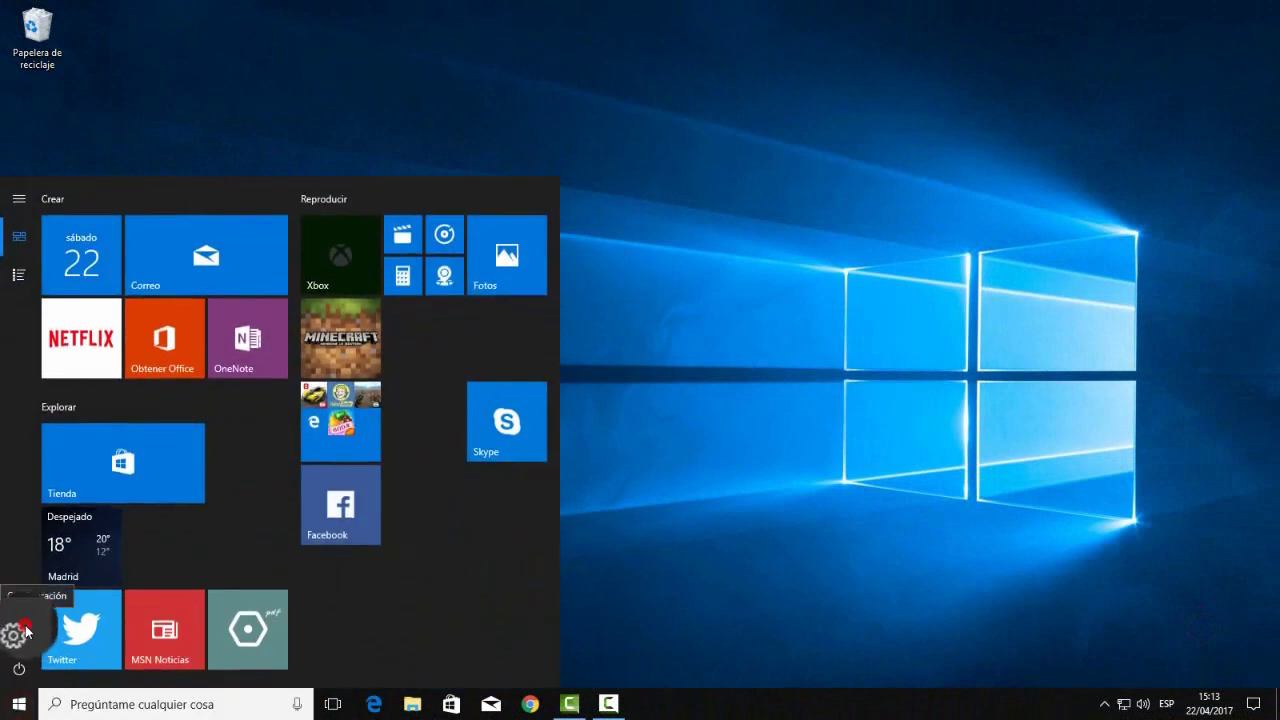
{"action": "left_click", "coordinate": [27, 632]}
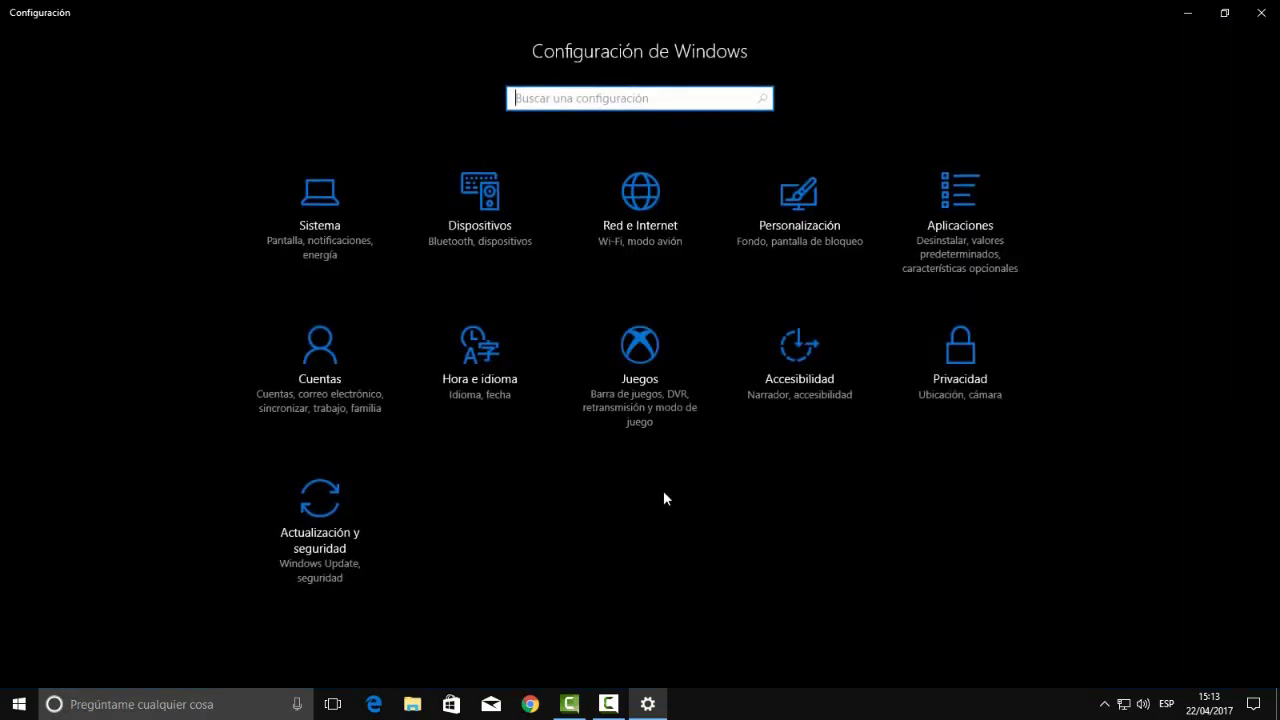
{"action": "left_click", "coordinate": [652, 380]}
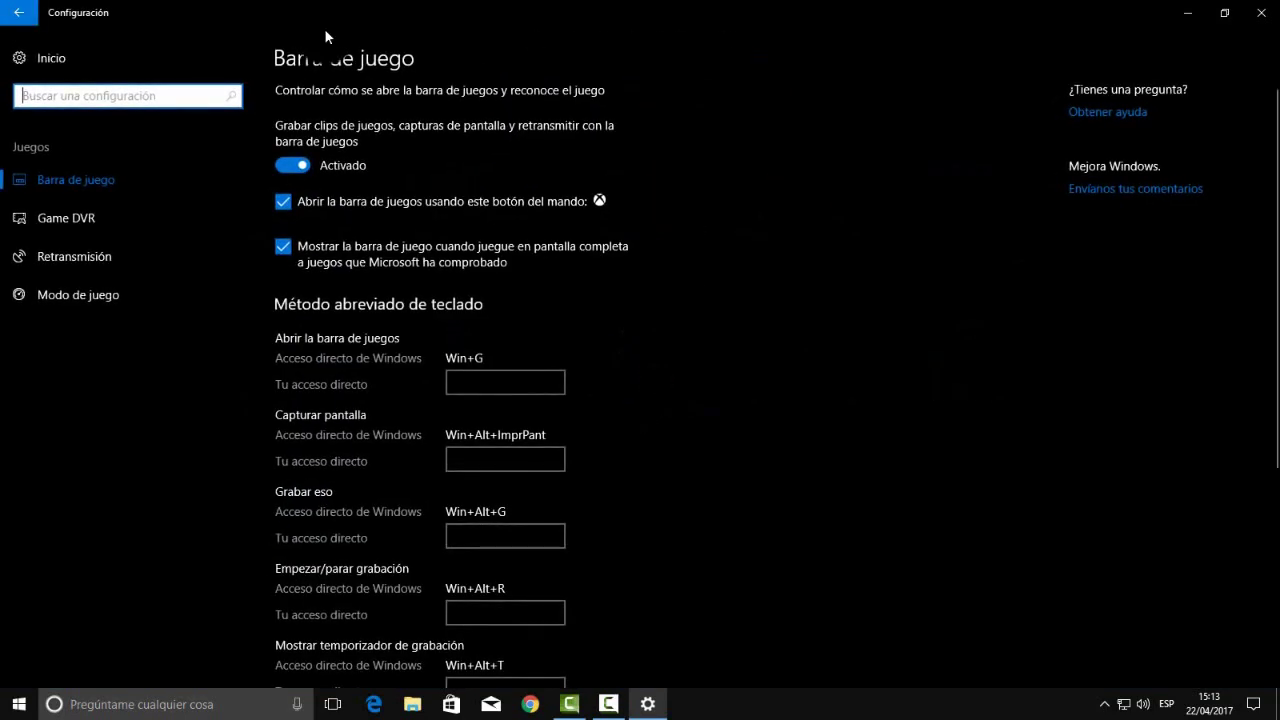
{"action": "left_click", "coordinate": [176, 55]}
{"action": "left_click", "coordinate": [58, 217]}
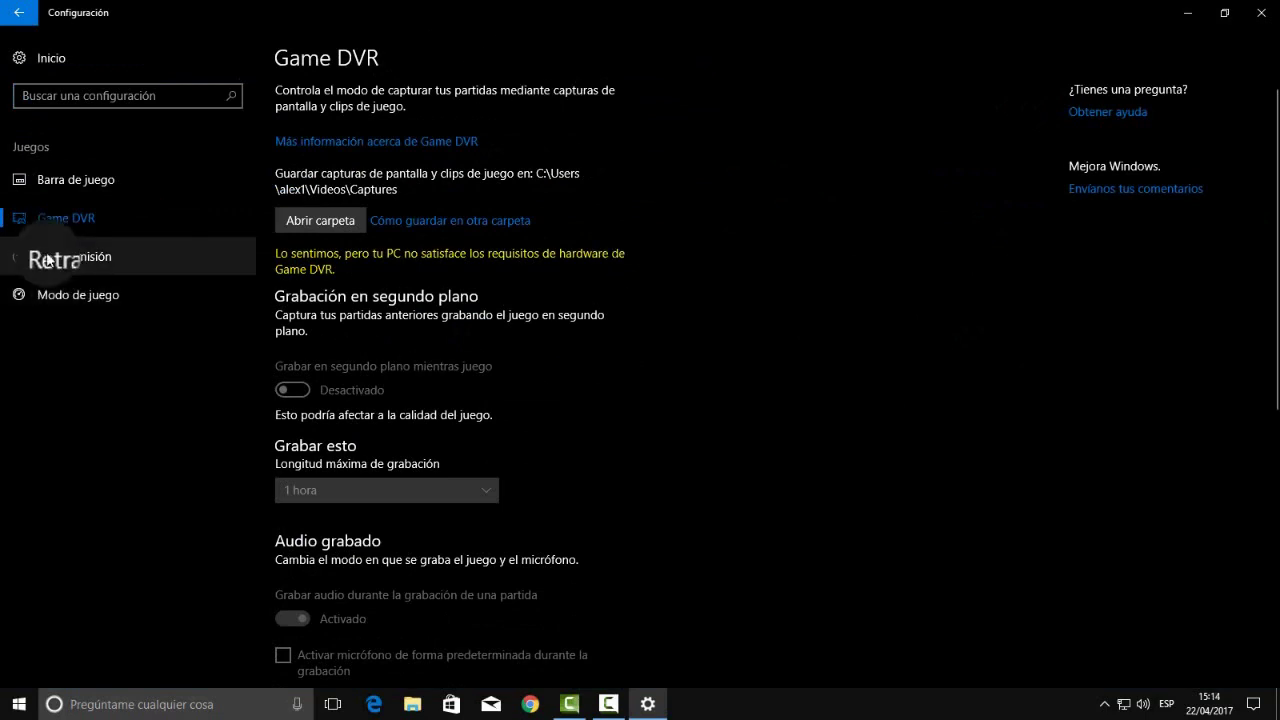
{"action": "left_click", "coordinate": [100, 296]}
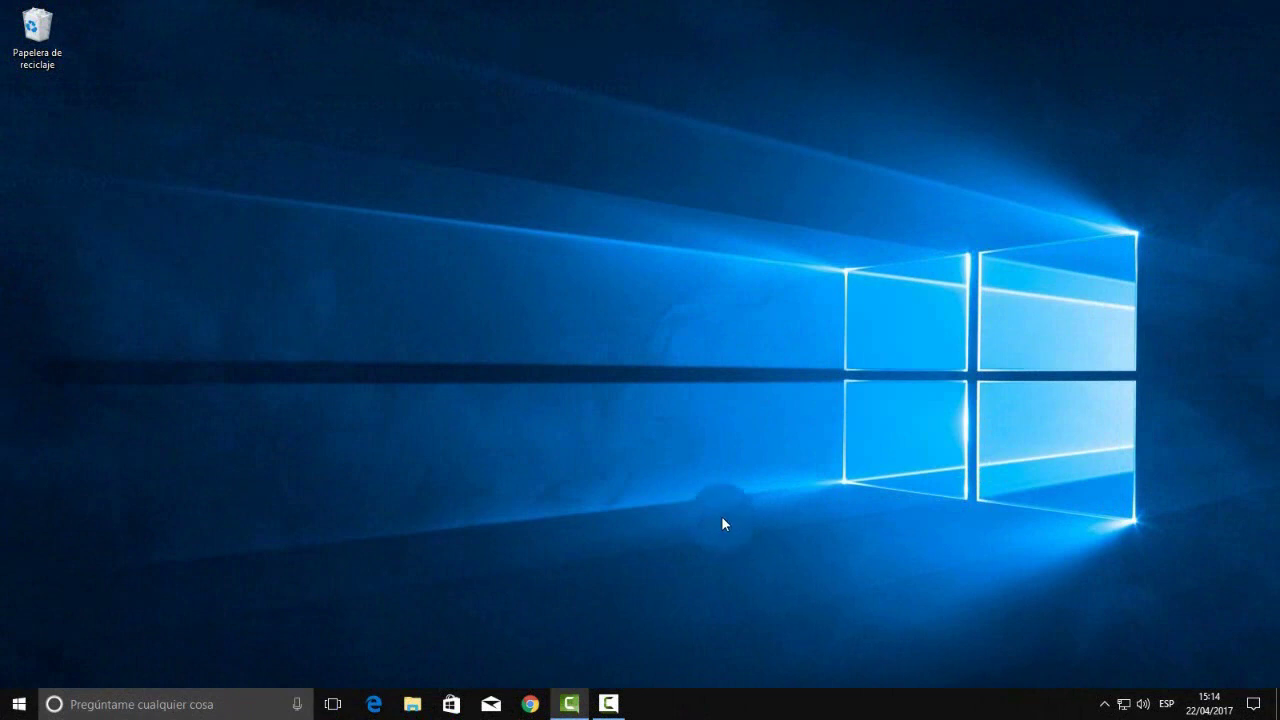
- Switch to the Xbox app and look through the featured games on its home page
{"action": "left_click", "coordinate": [9, 695]}
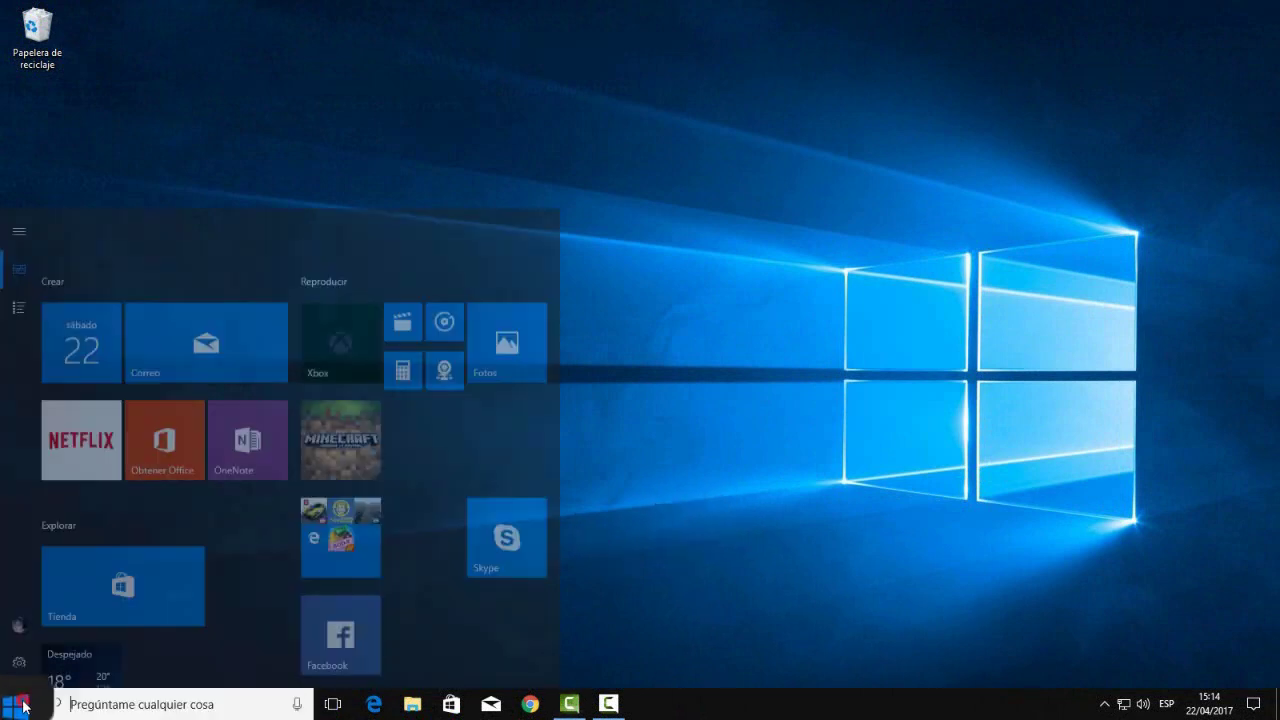
{"action": "left_click", "coordinate": [348, 260]}
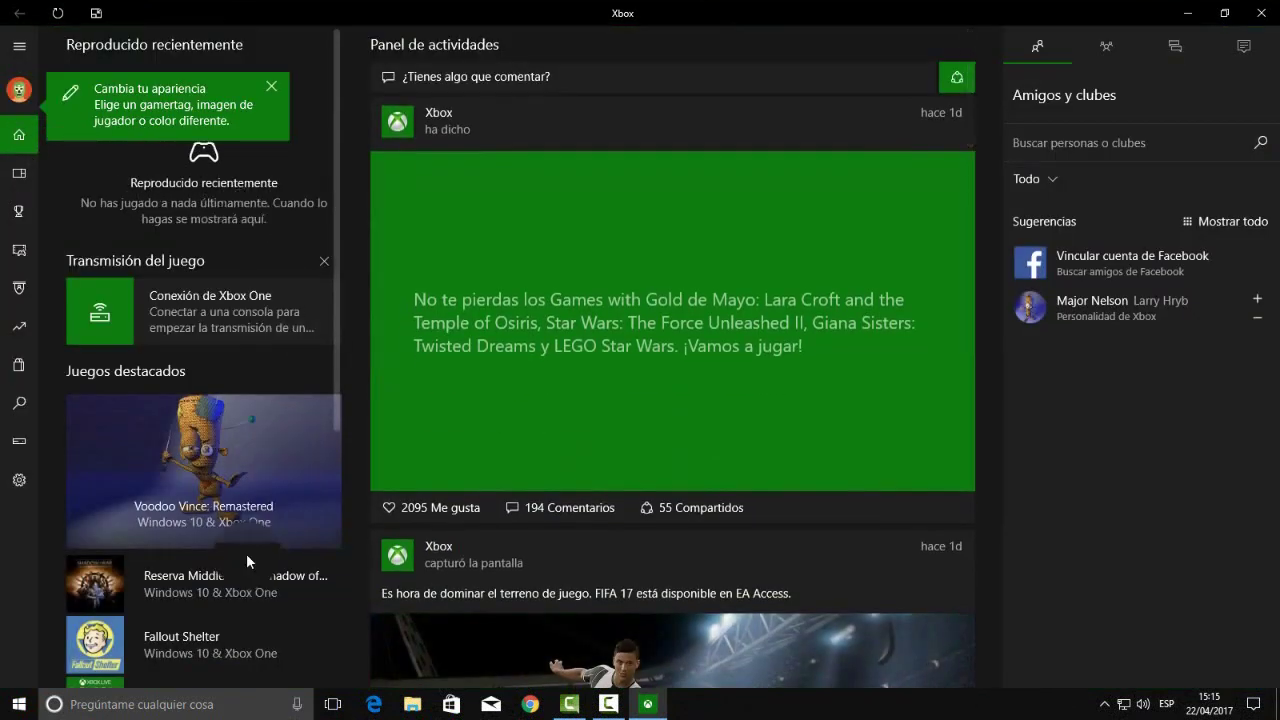
{"action": "scroll", "coordinate": [340, 344], "scroll_direction": "down", "scroll_amount": 5}
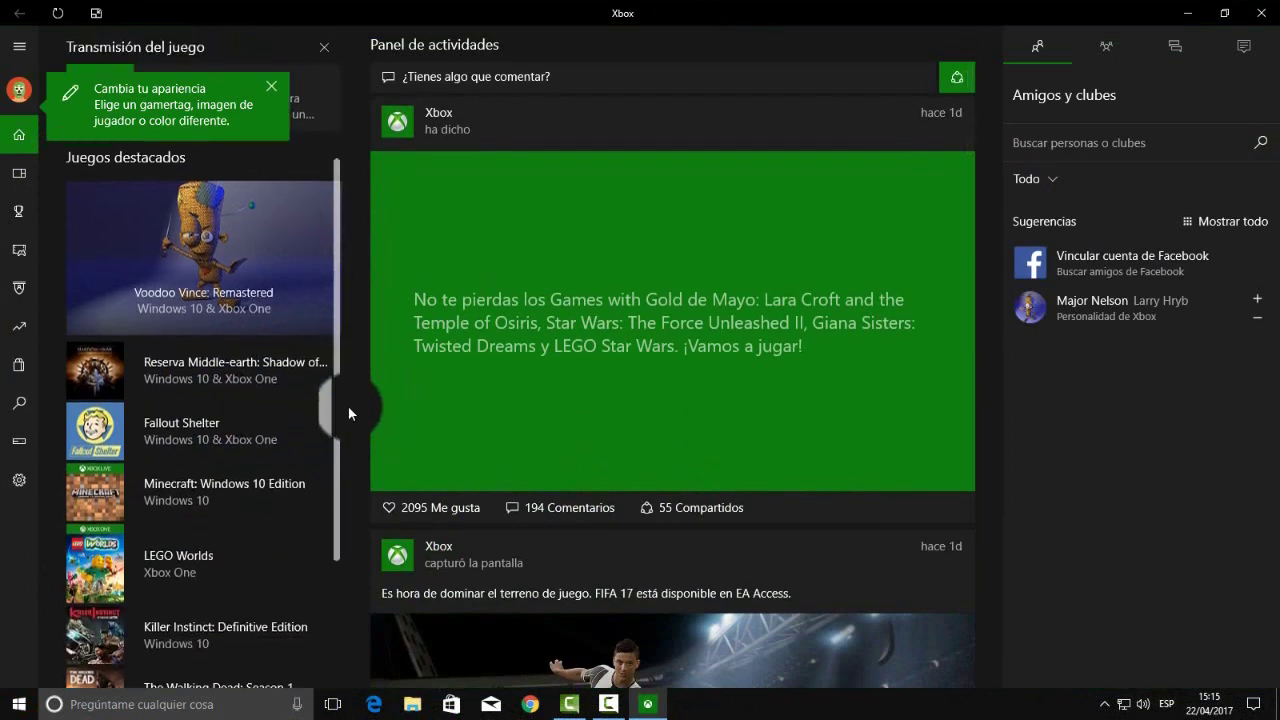
{"action": "scroll", "coordinate": [342, 450], "scroll_direction": "up", "scroll_amount": 5}
- View the Xbox app's Mis juegos, achievements, Game DVR and Configuración pages and close the app
{"action": "left_click", "coordinate": [22, 170]}
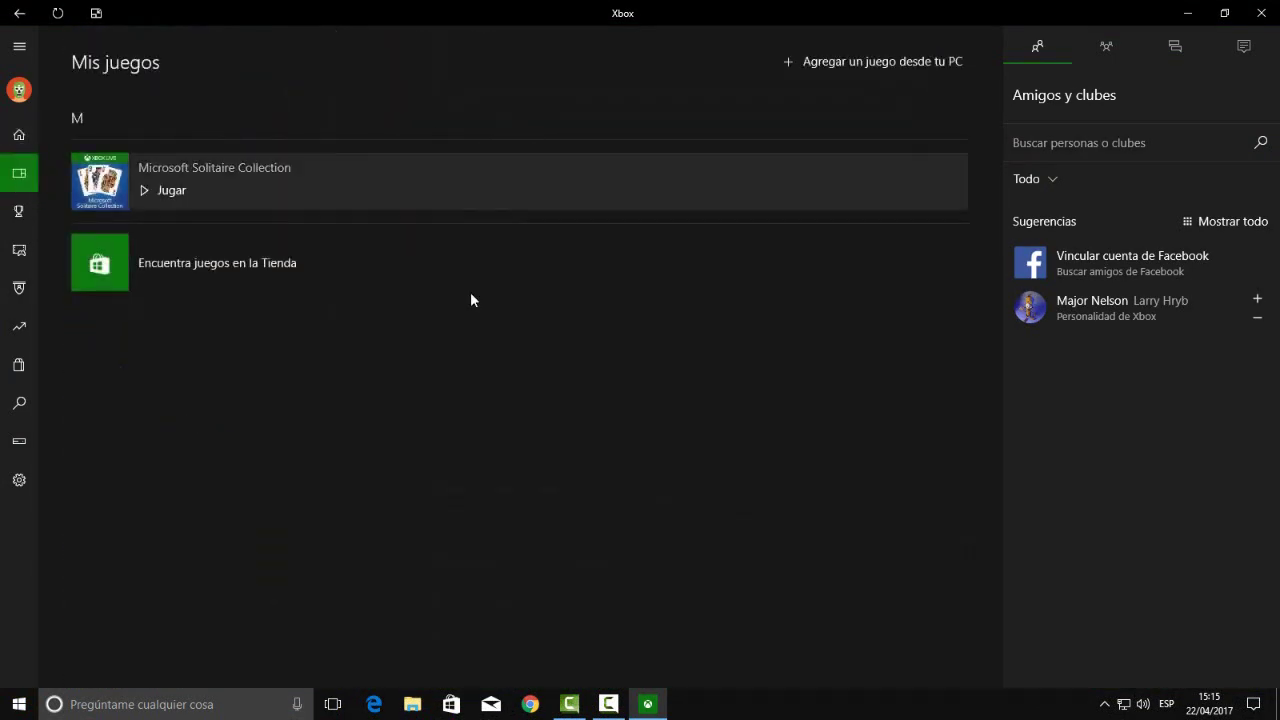
{"action": "left_click", "coordinate": [22, 208]}
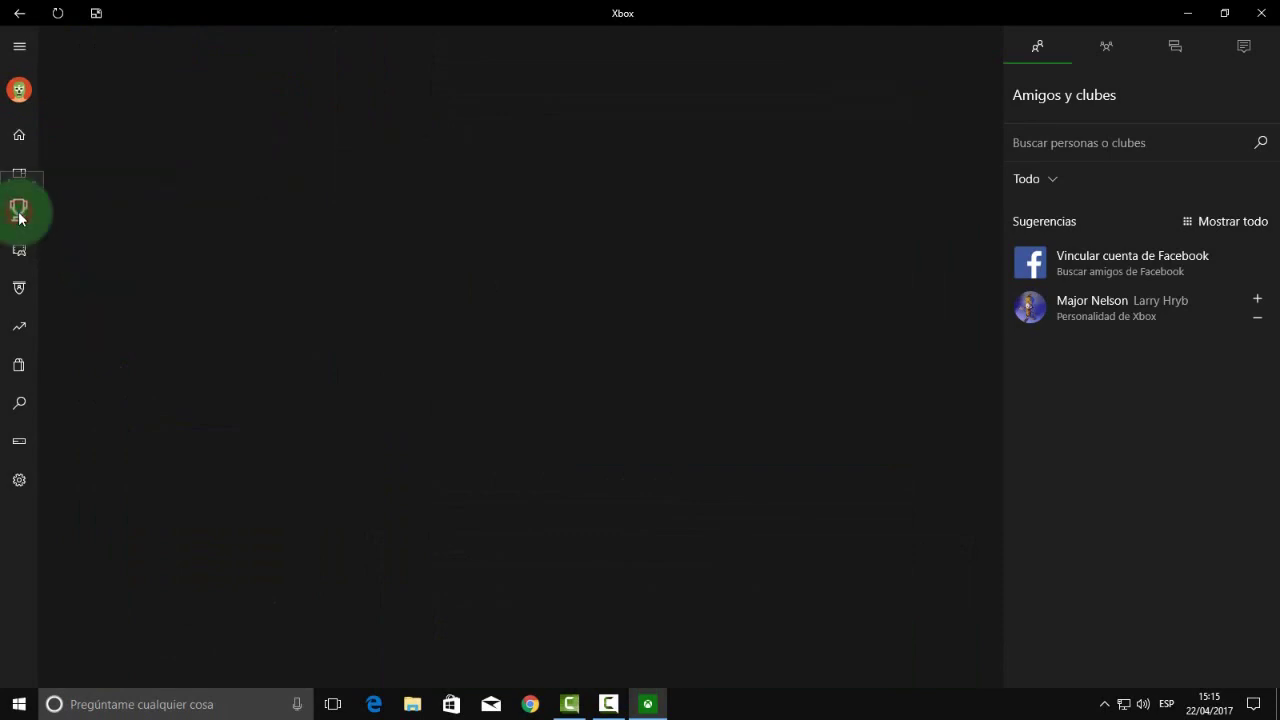
{"action": "left_click", "coordinate": [22, 251]}
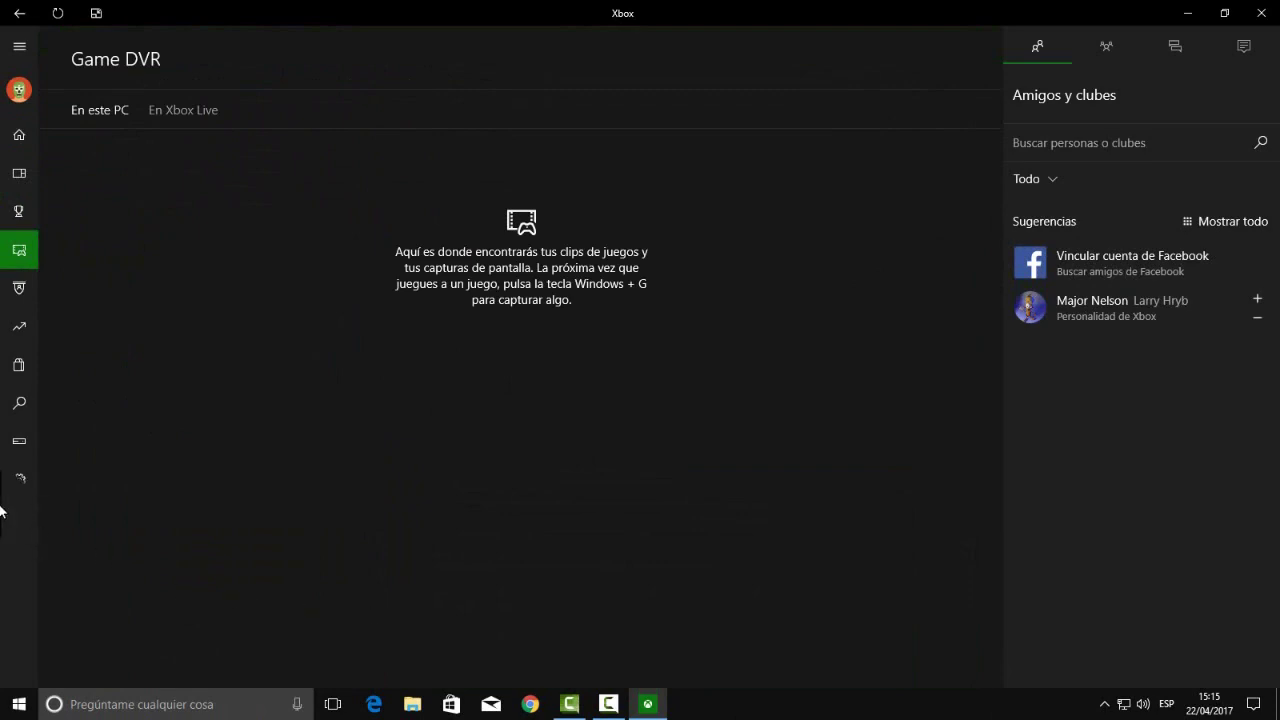
{"action": "left_click", "coordinate": [25, 487]}
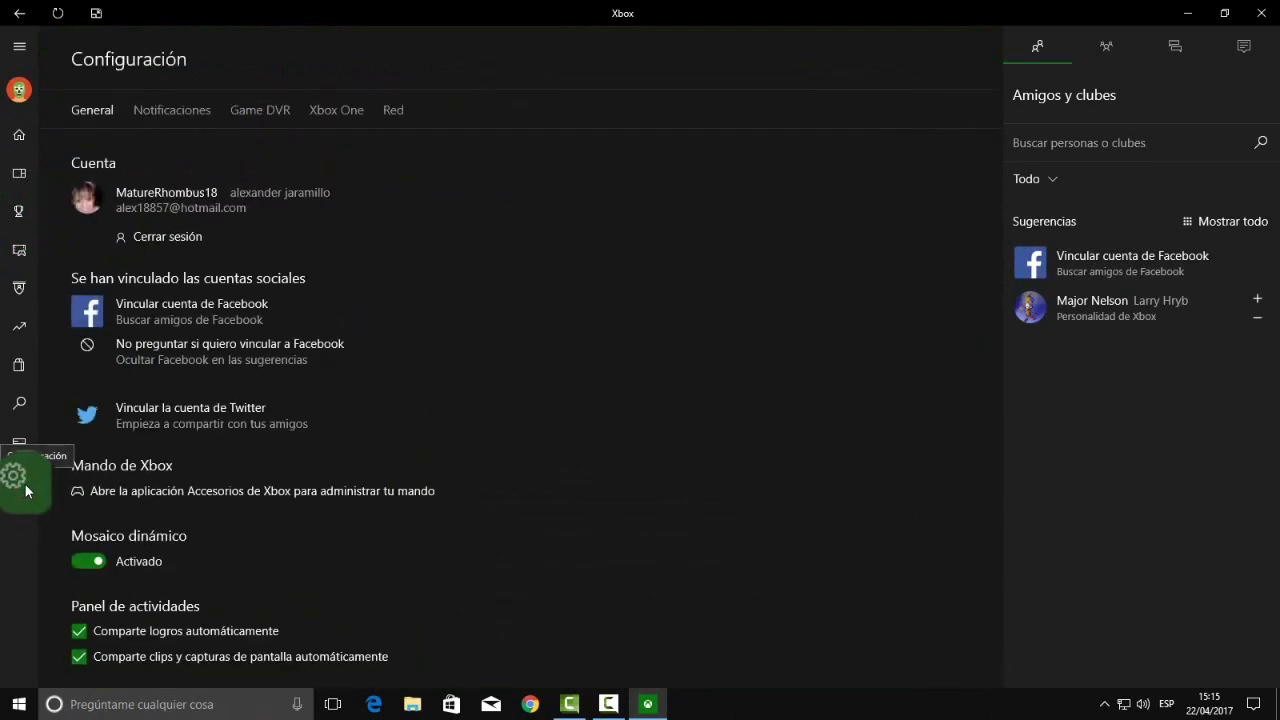
{"action": "key", "text": "alt+F4"}
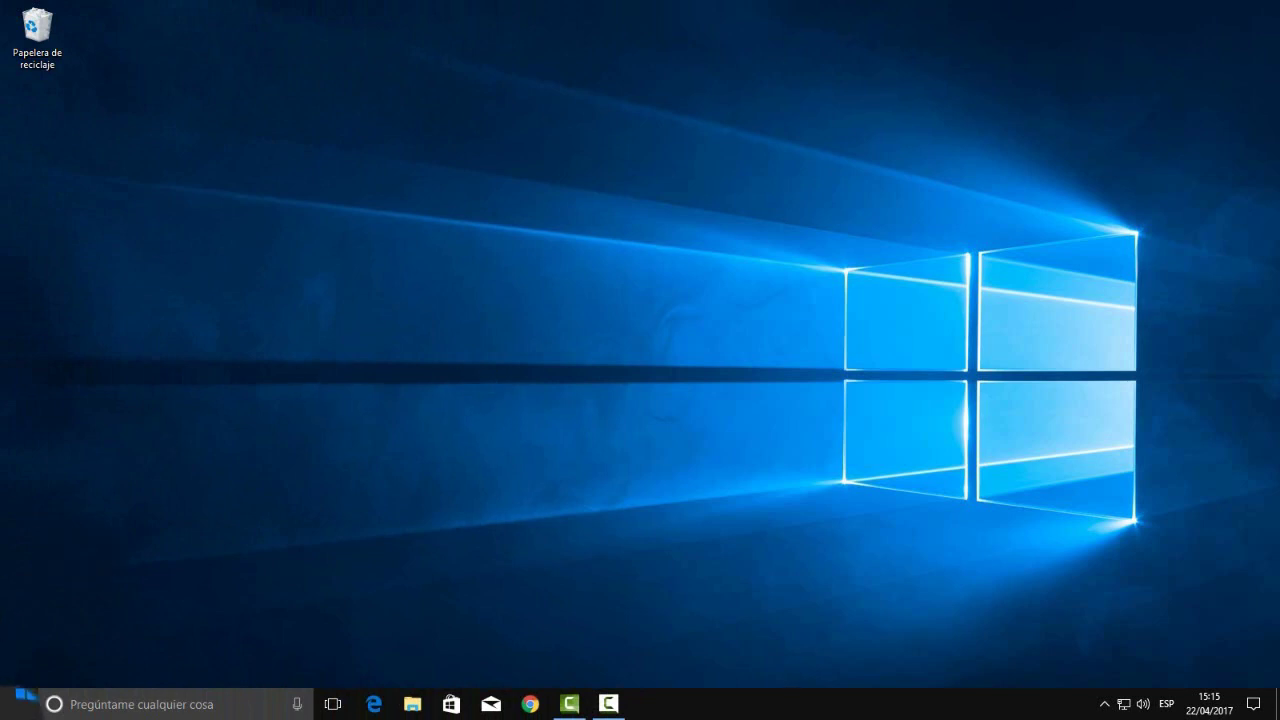
- Open the Dispositivos category in Windows settings and examine the Bluetooth y otros dispositivos page
{"action": "left_click", "coordinate": [18, 704]}
{"action": "left_click", "coordinate": [19, 628]}
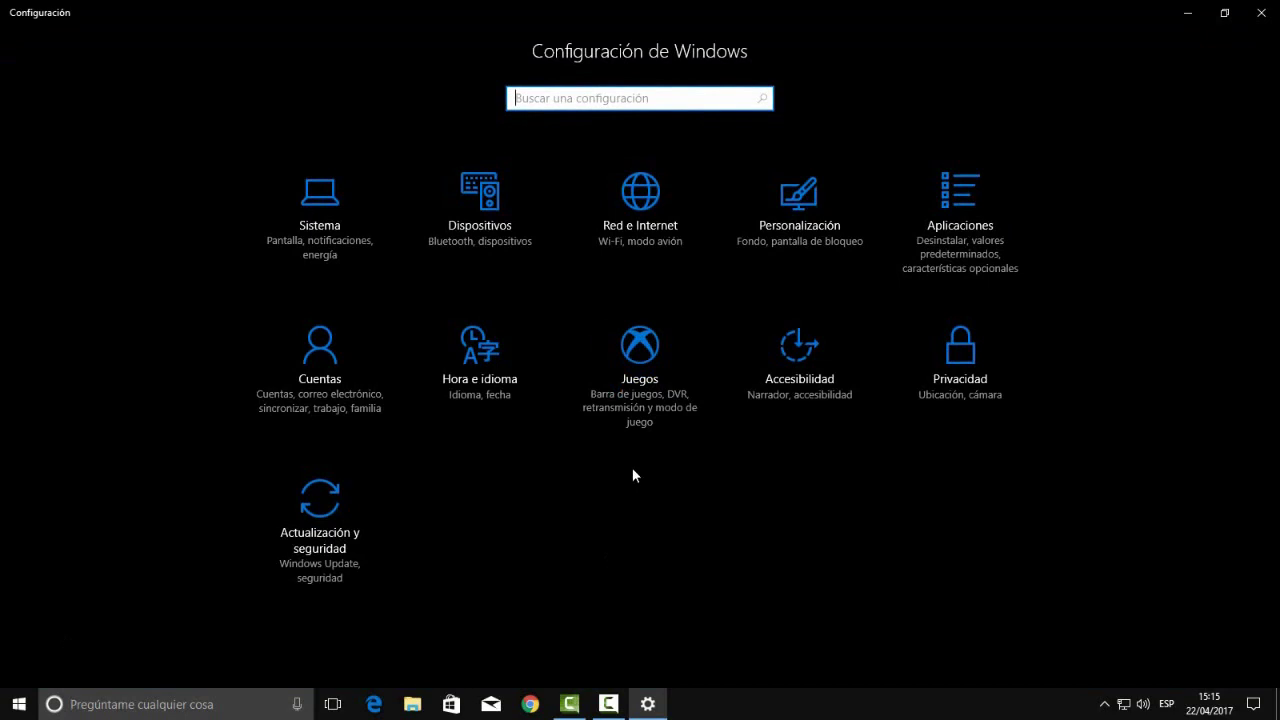
{"action": "left_click", "coordinate": [495, 225]}
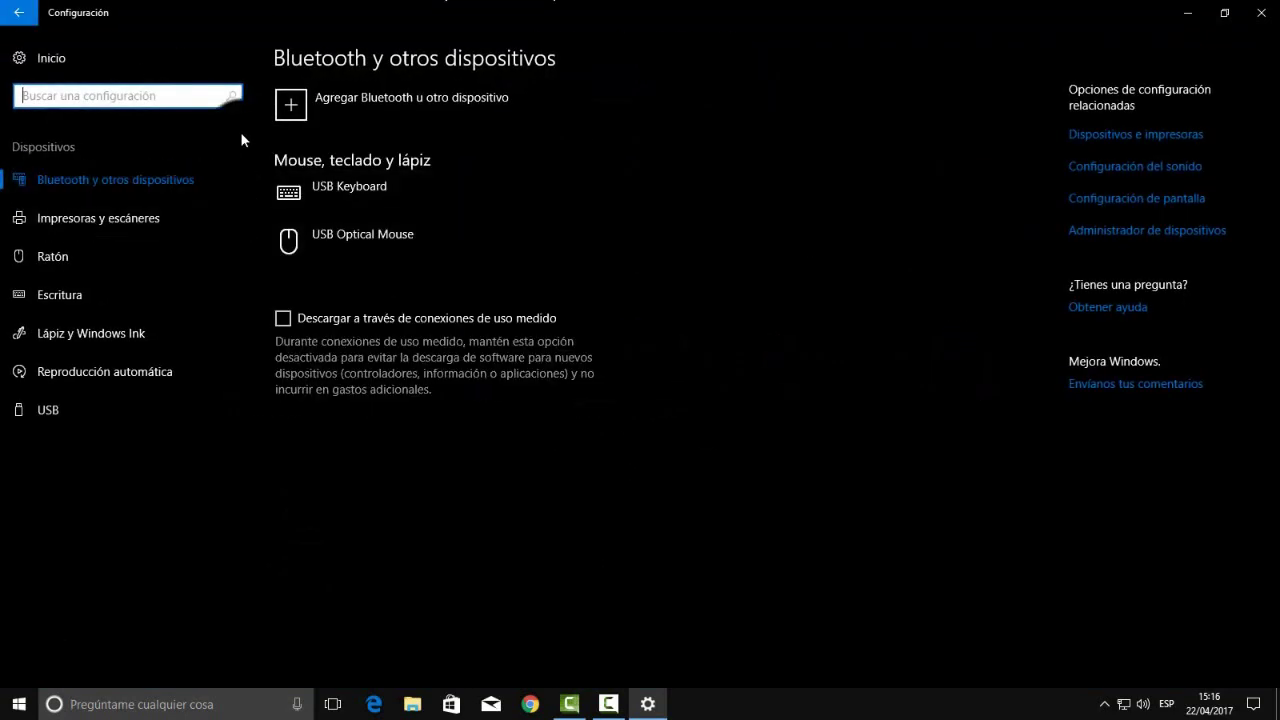
{"action": "left_click", "coordinate": [287, 108]}
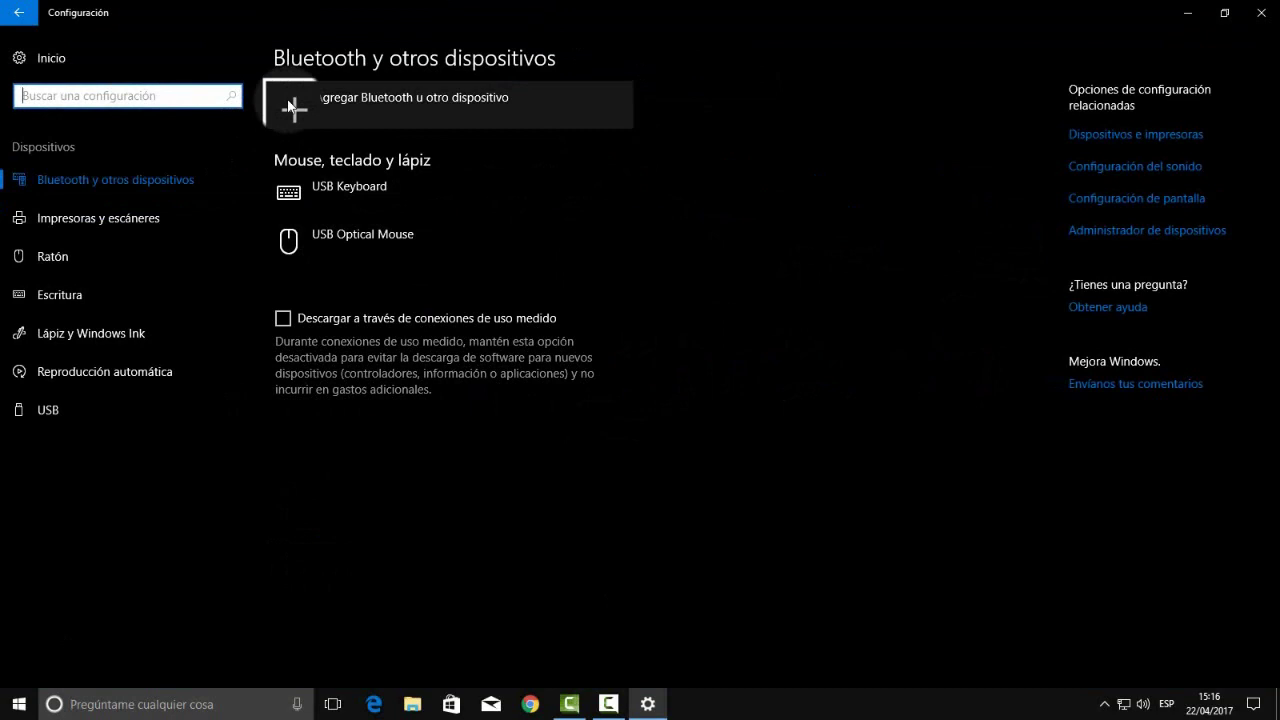
{"action": "left_click", "coordinate": [352, 193]}
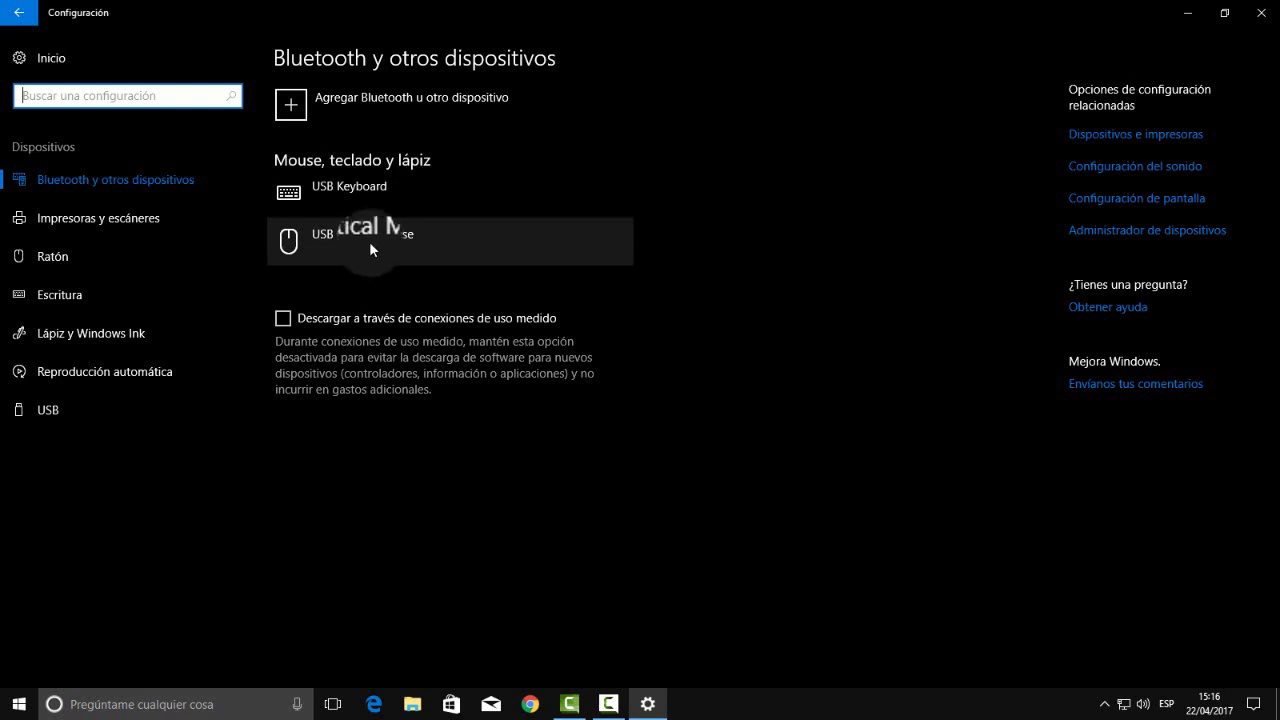
- View the device types offered for adding a Bluetooth or other device, and close the dialog and the settings window
{"action": "left_click", "coordinate": [355, 98]}
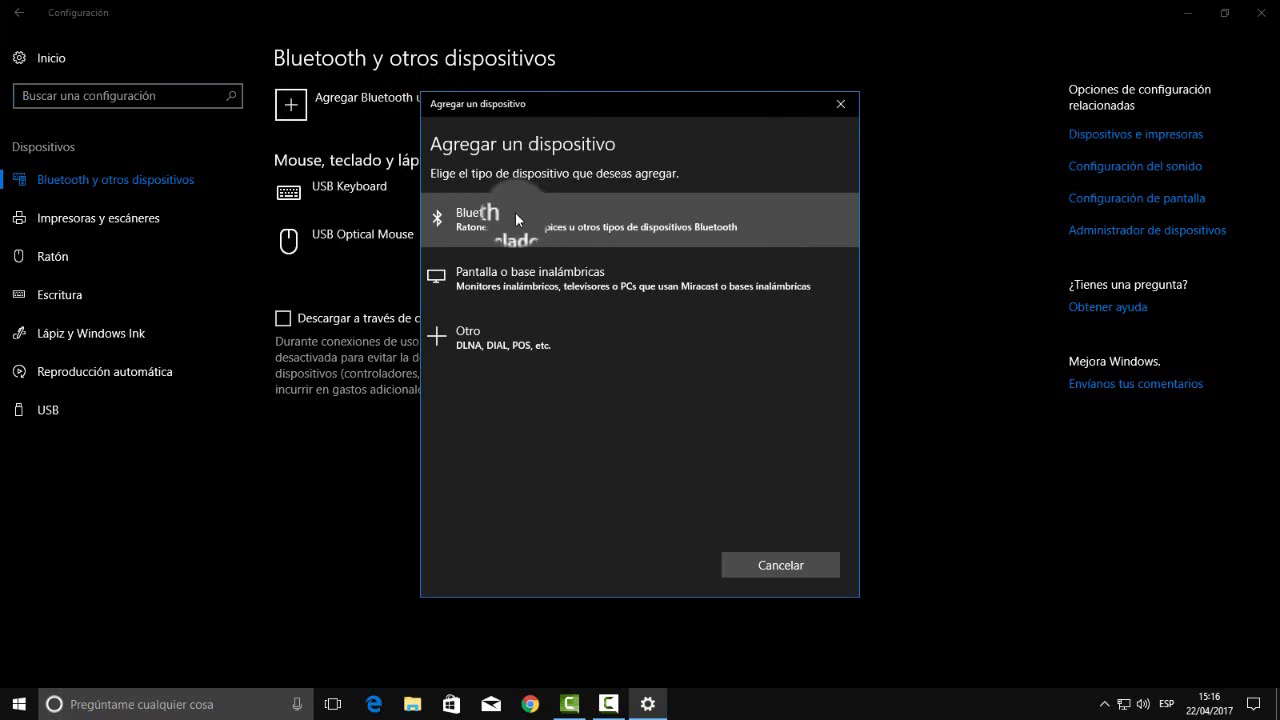
{"action": "left_click", "coordinate": [834, 104]}
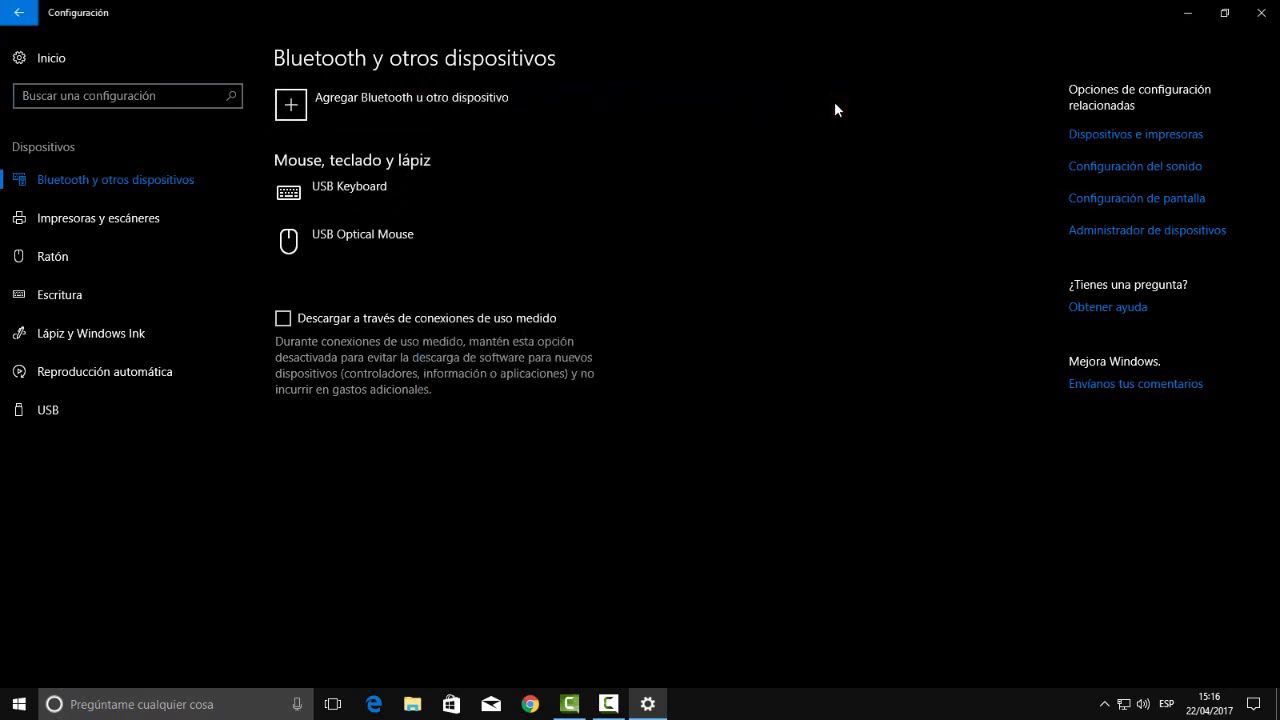
{"action": "key", "text": "alt+F4"}
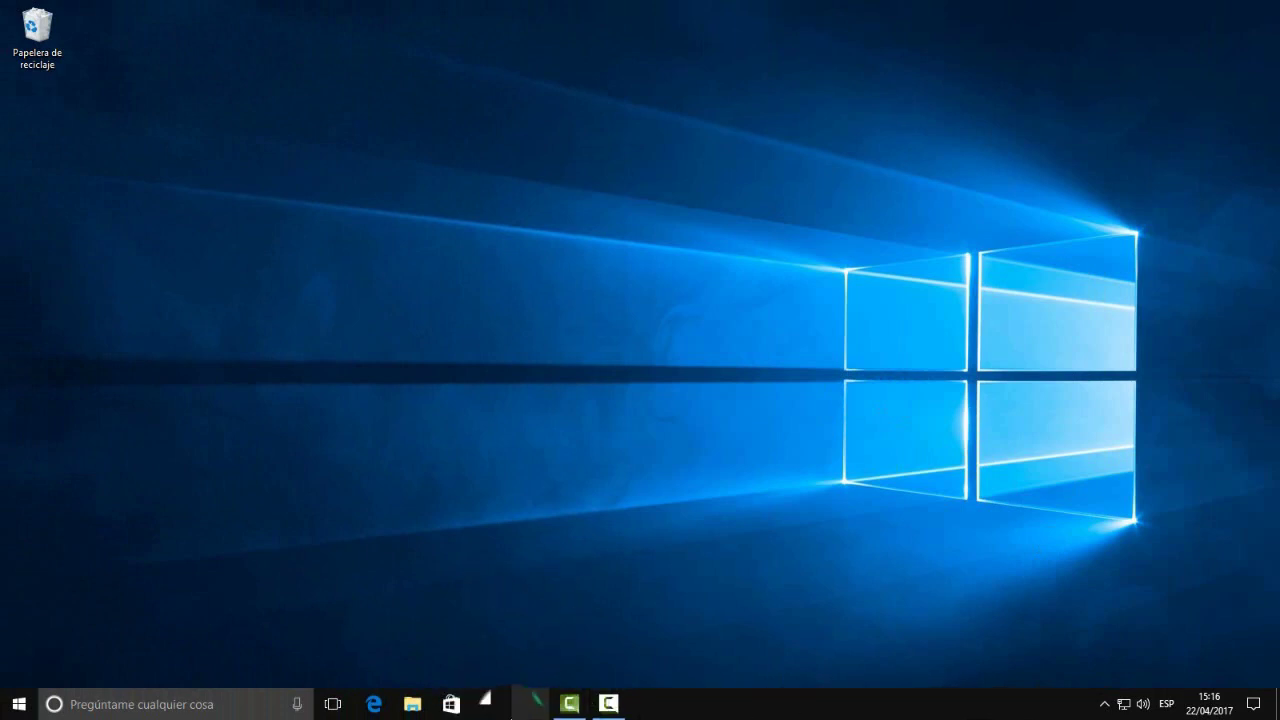
- Switch to Correo, open its Personalización settings, and try Modo oscuro before returning to Modo claro
{"action": "left_click_drag", "start_coordinate": [495, 715], "coordinate": [491, 710]}
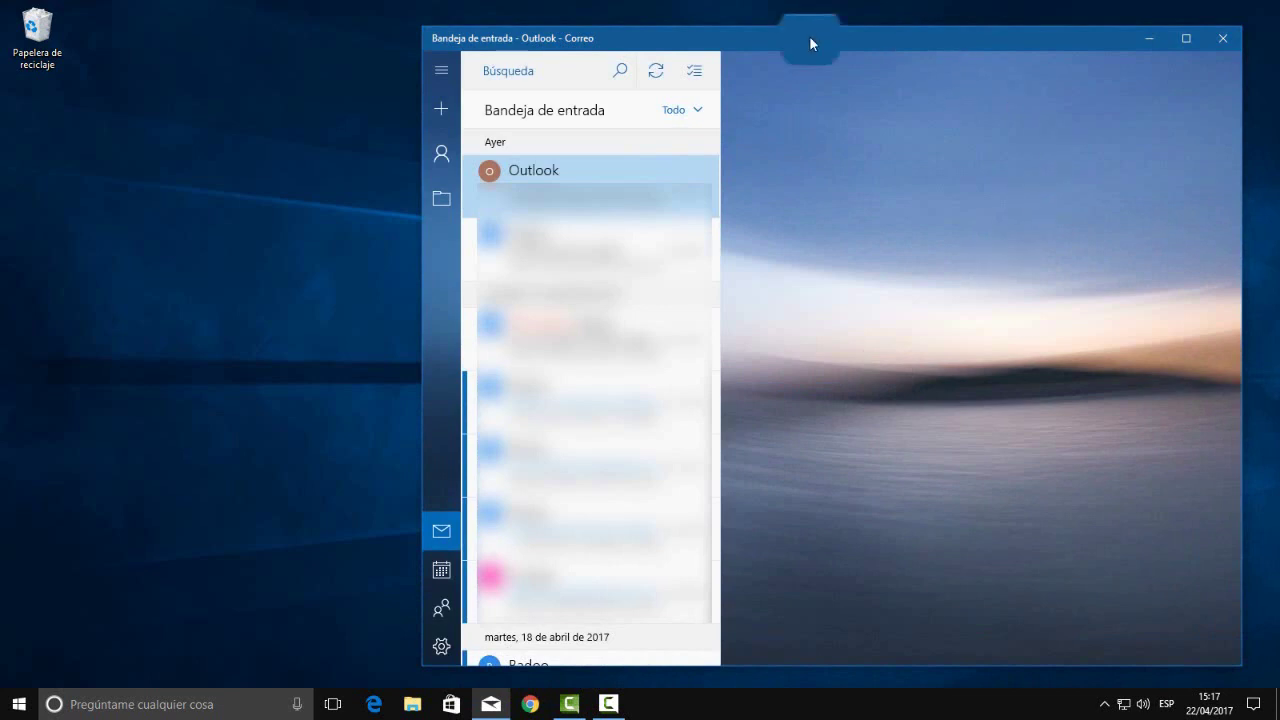
{"action": "left_click", "coordinate": [441, 646]}
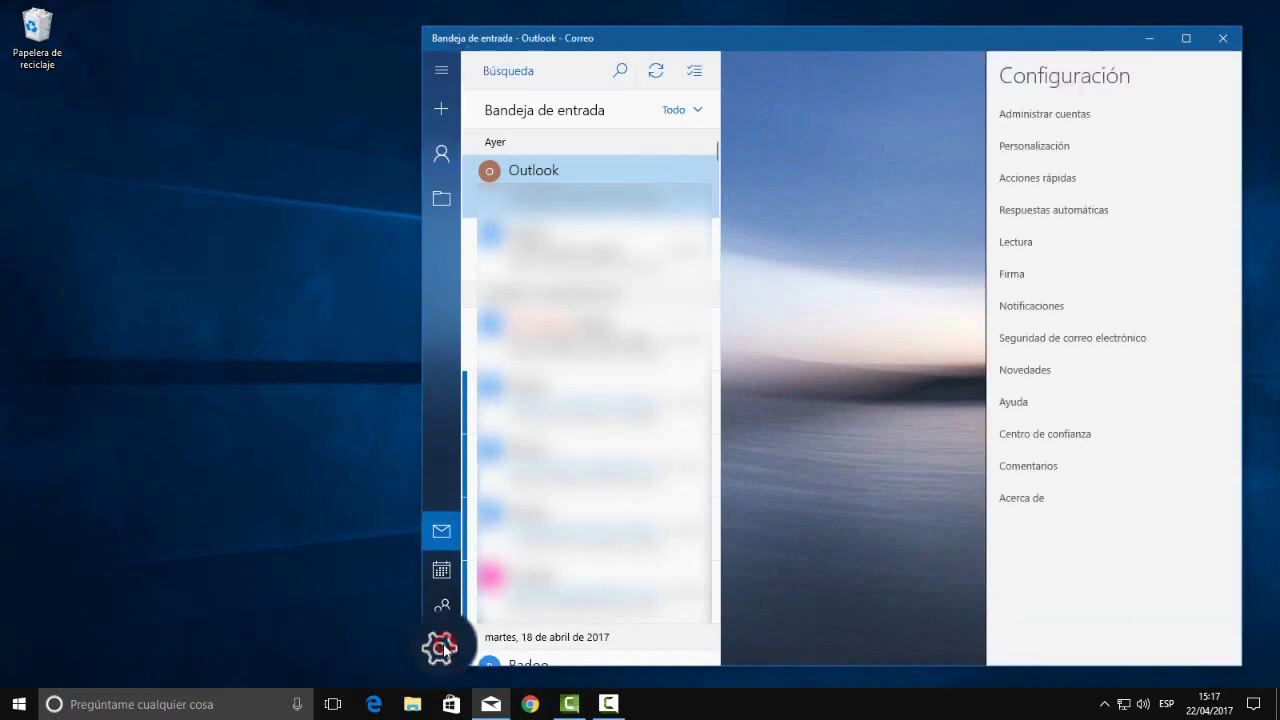
{"action": "left_click", "coordinate": [1050, 158]}
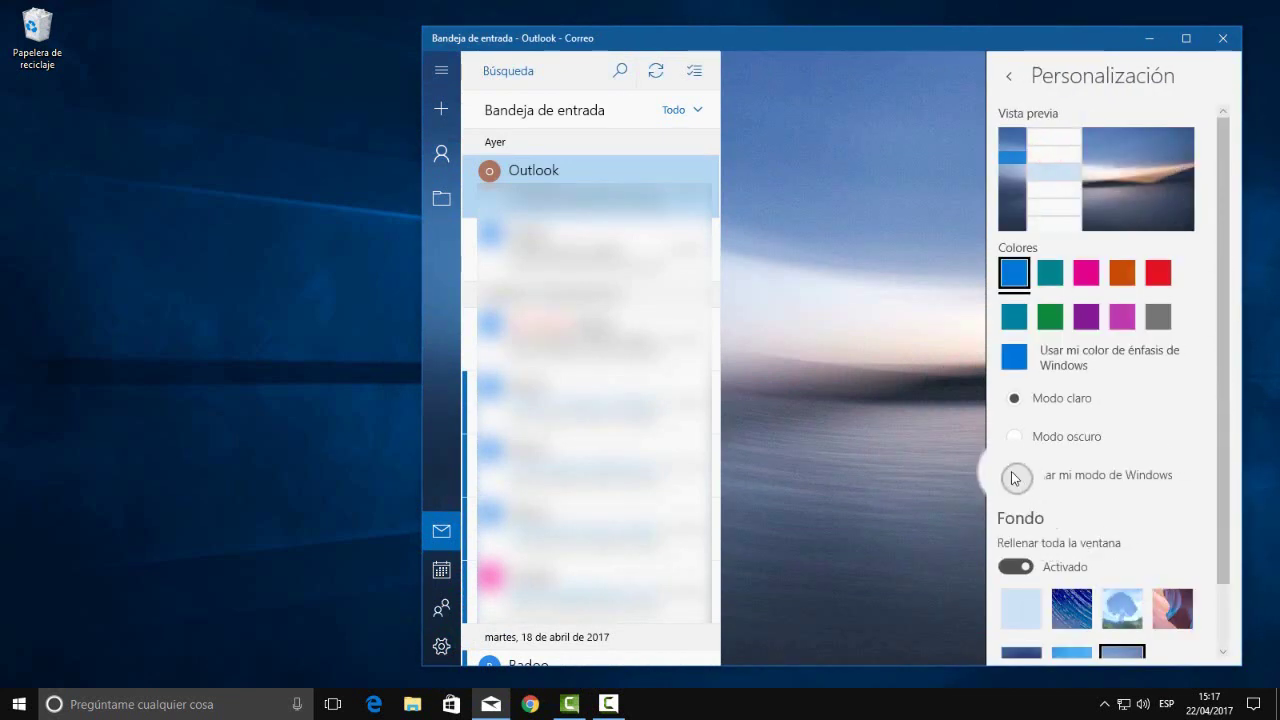
{"action": "left_click", "coordinate": [1016, 437]}
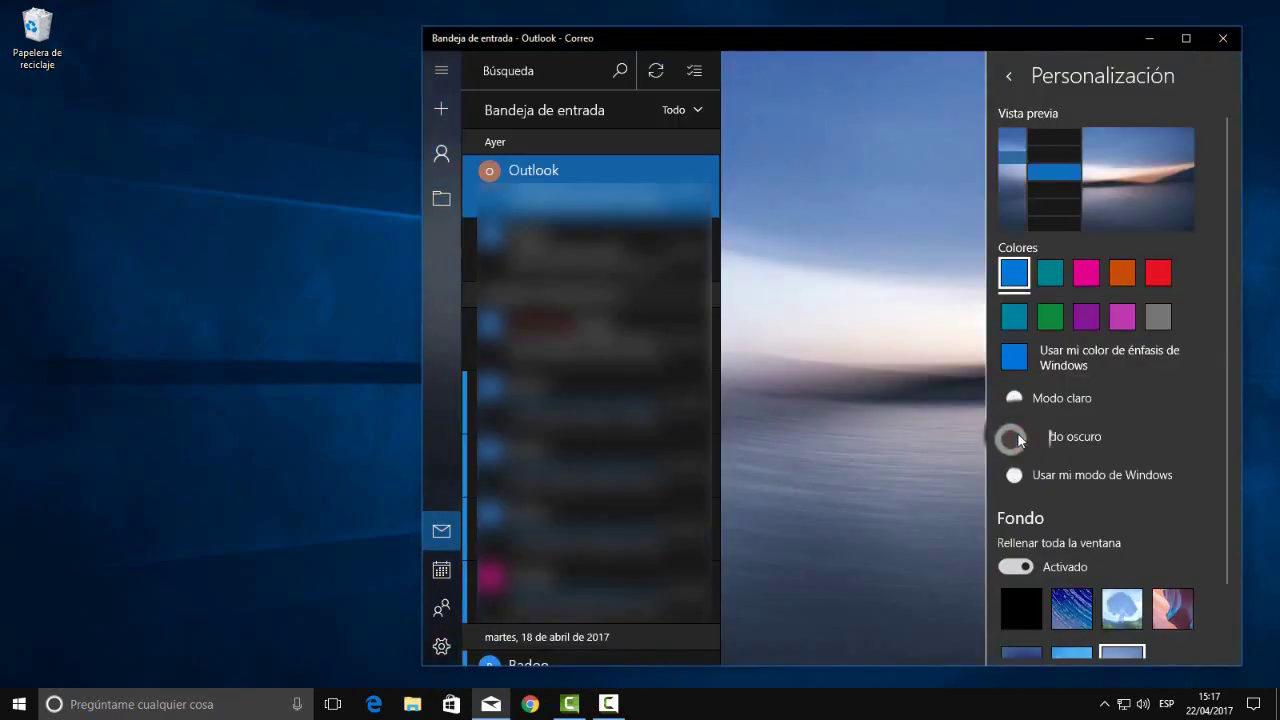
{"action": "left_click", "coordinate": [1015, 399]}
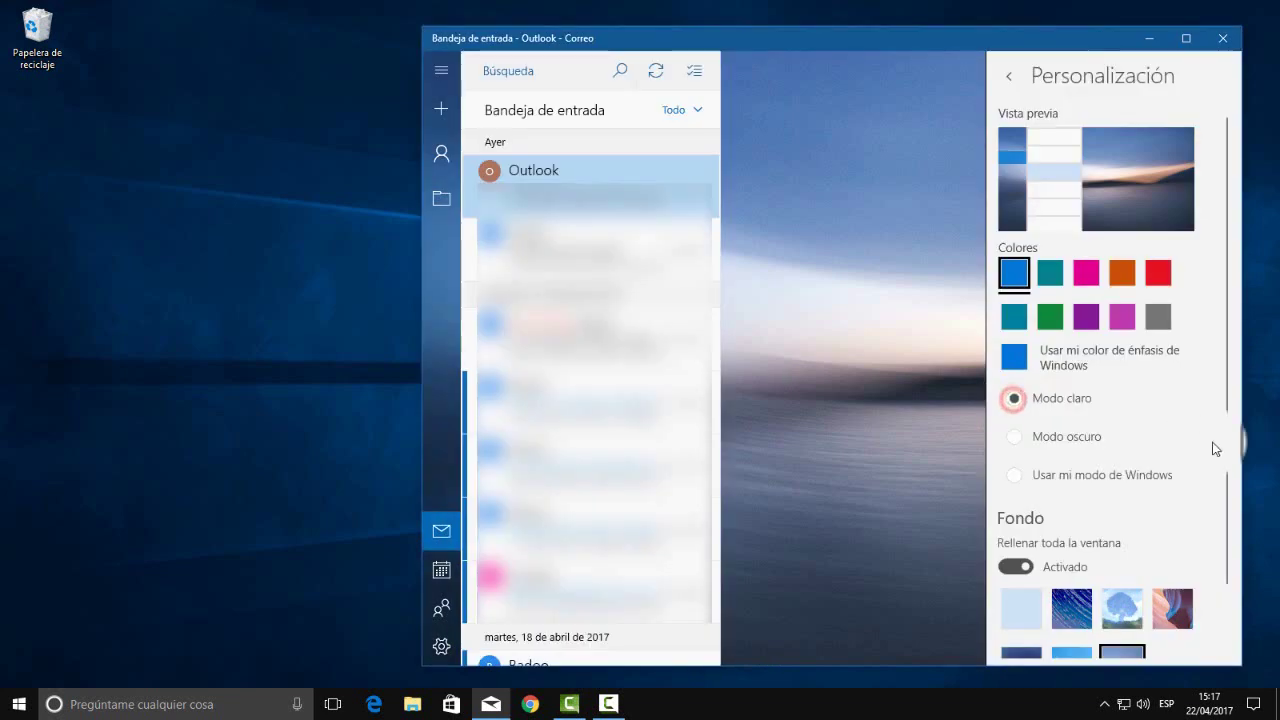
- Try the canyon background in Correo, switch Rellenar toda la ventana off and on, and reselect the sunset seascape background
{"action": "left_click", "coordinate": [1180, 606]}
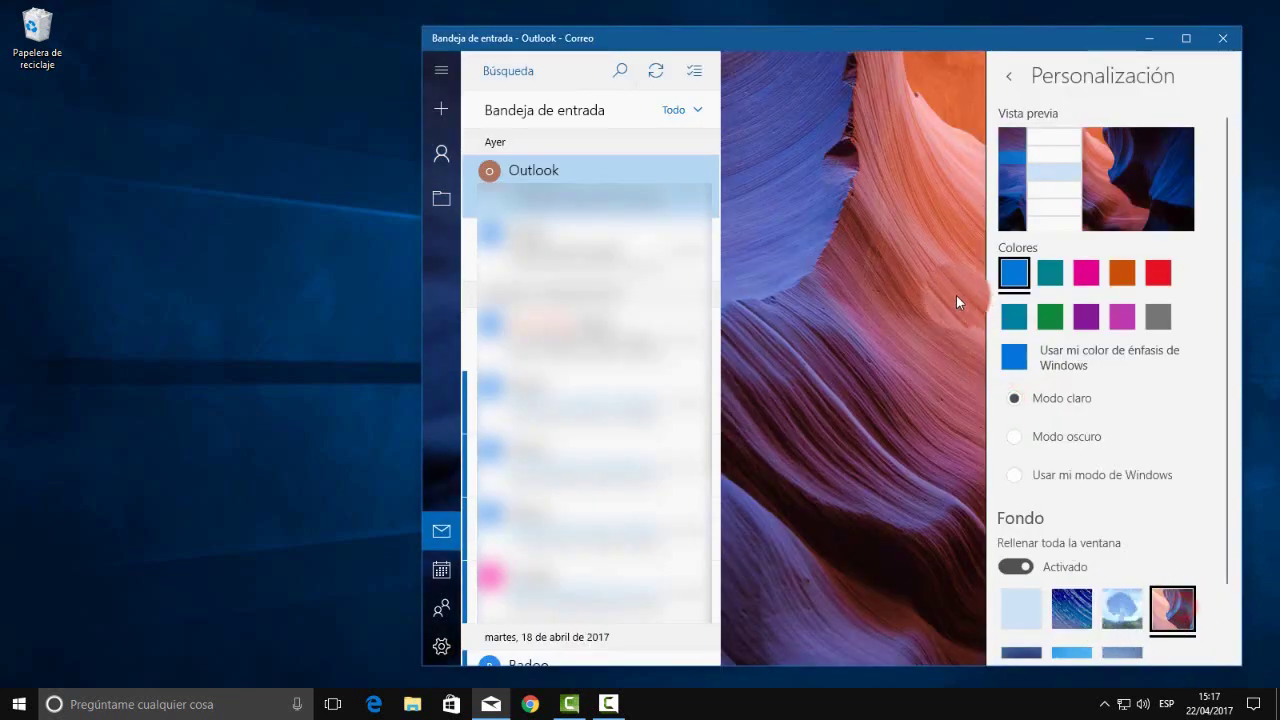
{"action": "left_click", "coordinate": [1014, 568]}
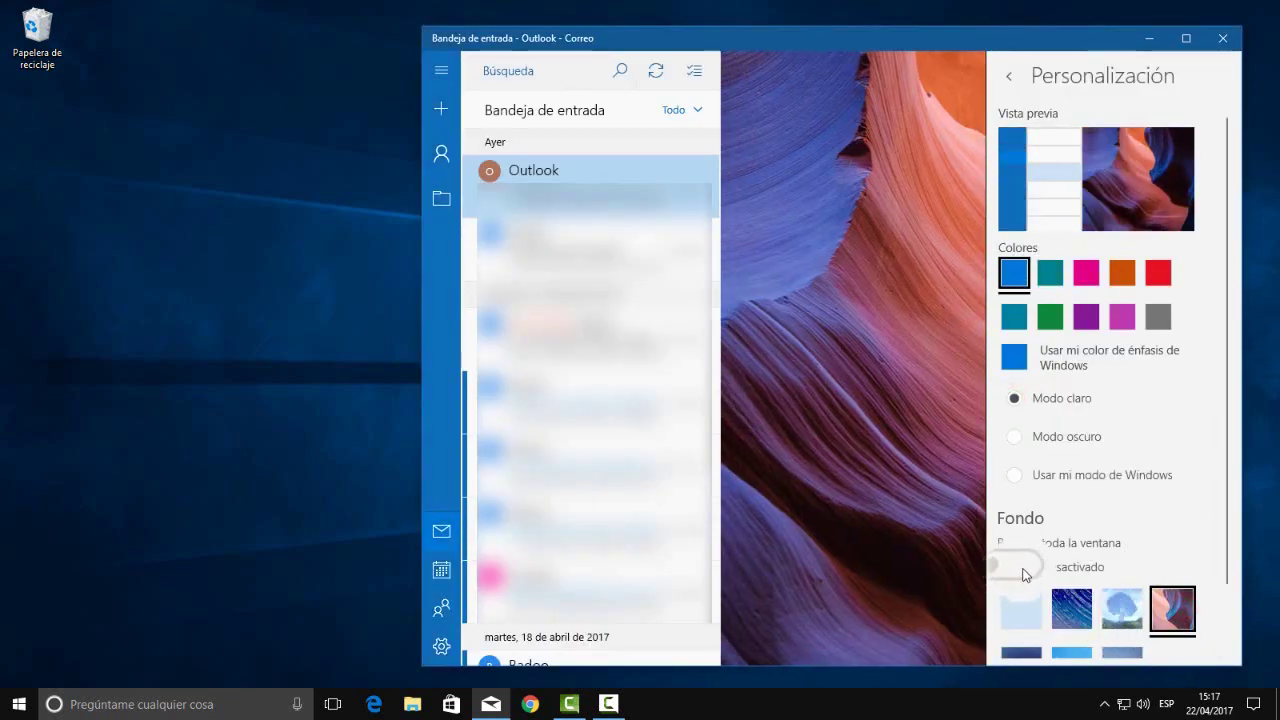
{"action": "left_click", "coordinate": [1020, 568]}
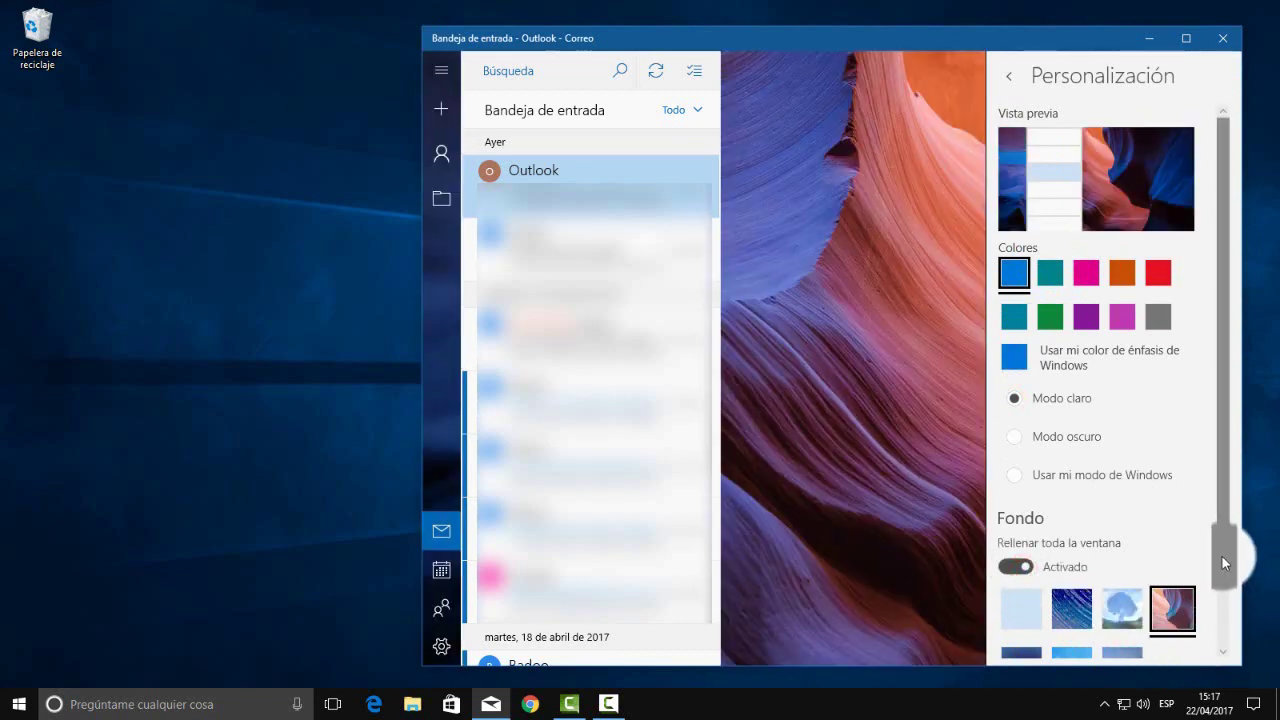
{"action": "left_click_drag", "start_coordinate": [1222, 556], "coordinate": [1221, 593]}
{"action": "left_click", "coordinate": [1121, 627]}
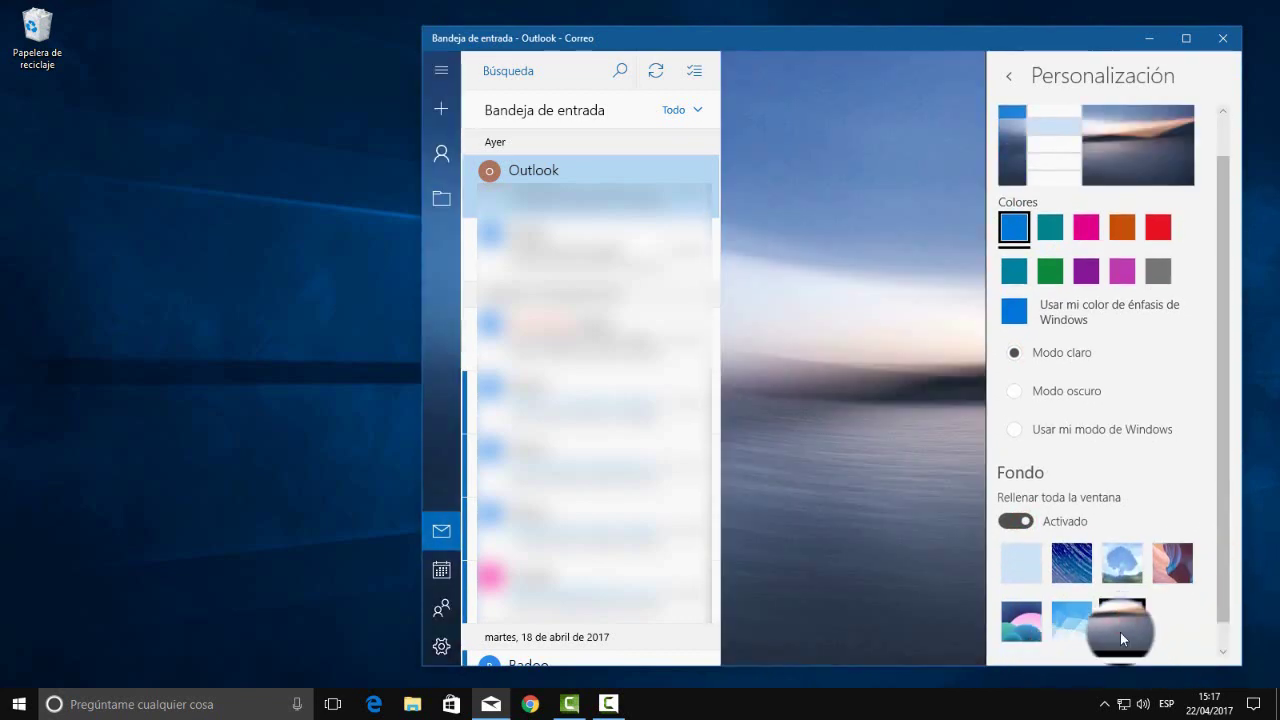